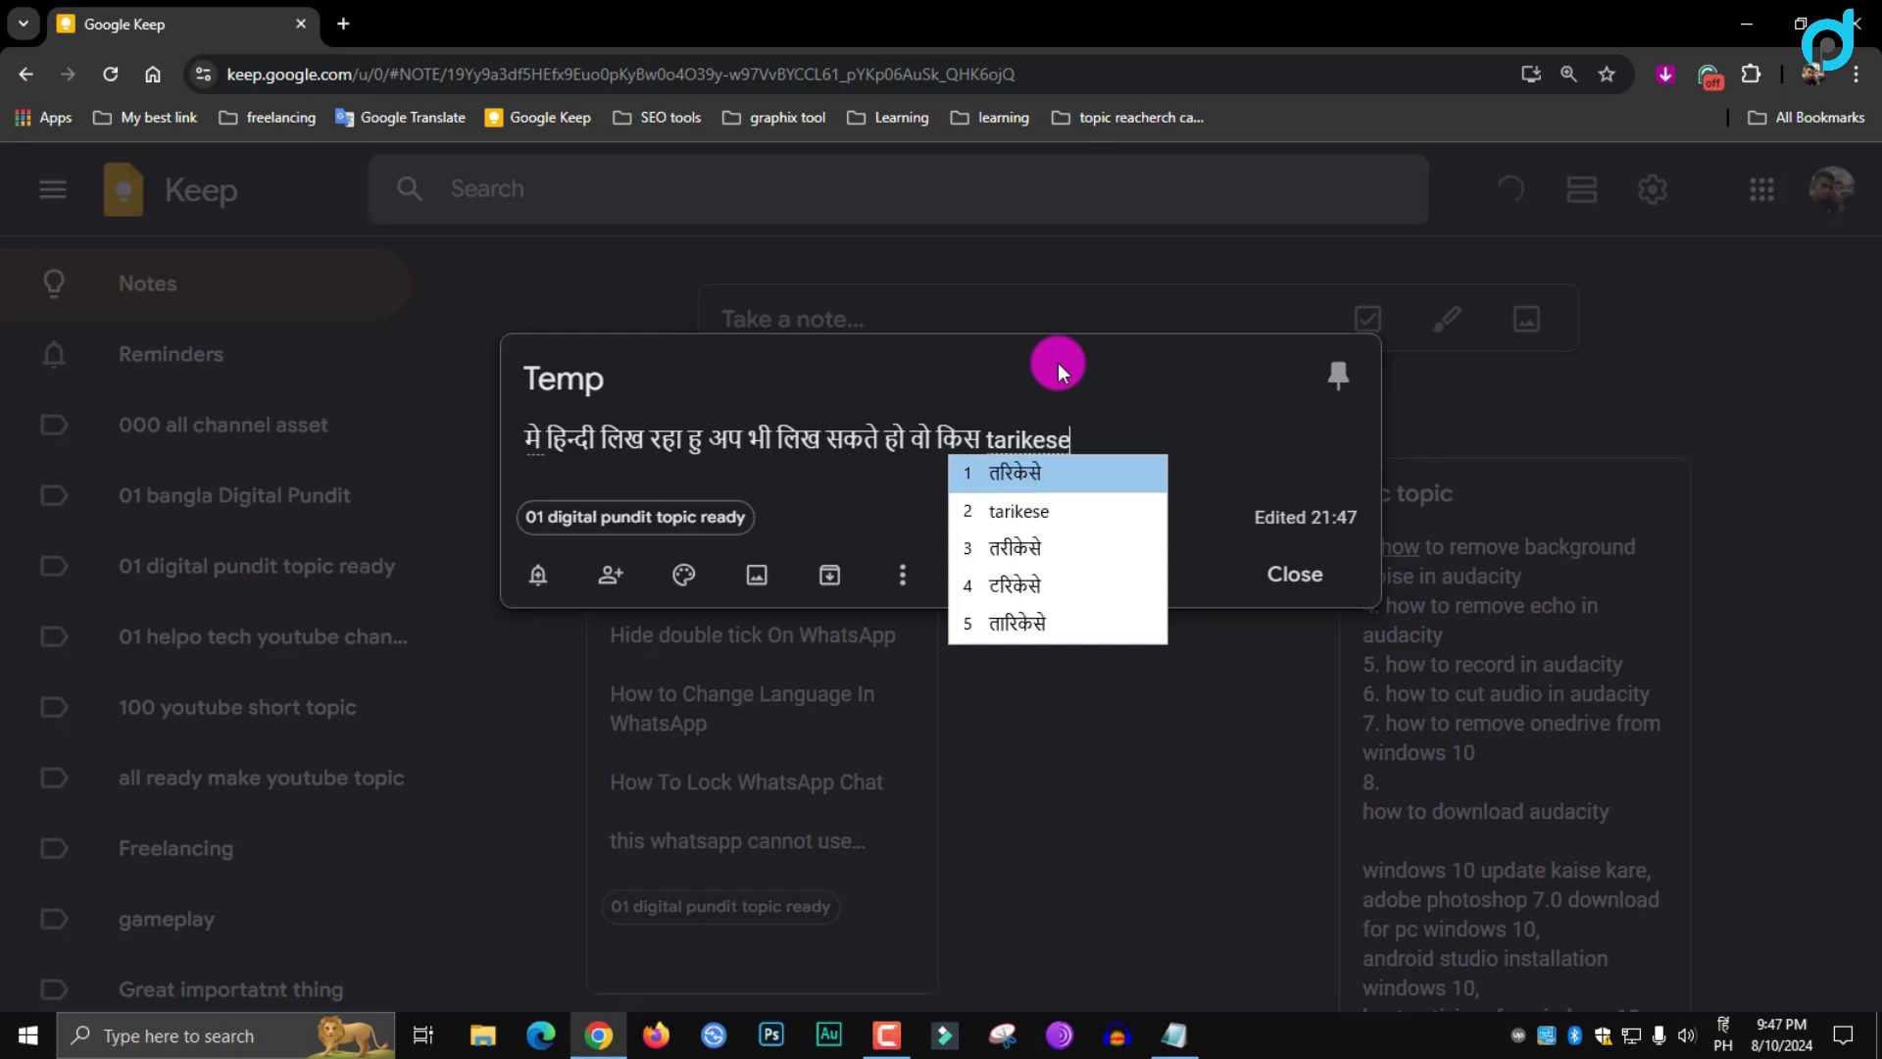
Continue the Hindi sentence in the Temp note using phonetic input, adding "तरिकेसे वो" and "dikhateha"
key("BackSpace")
key("BackSpace")
key("BackSpace")
key("BackSpace")
key("BackSpace")
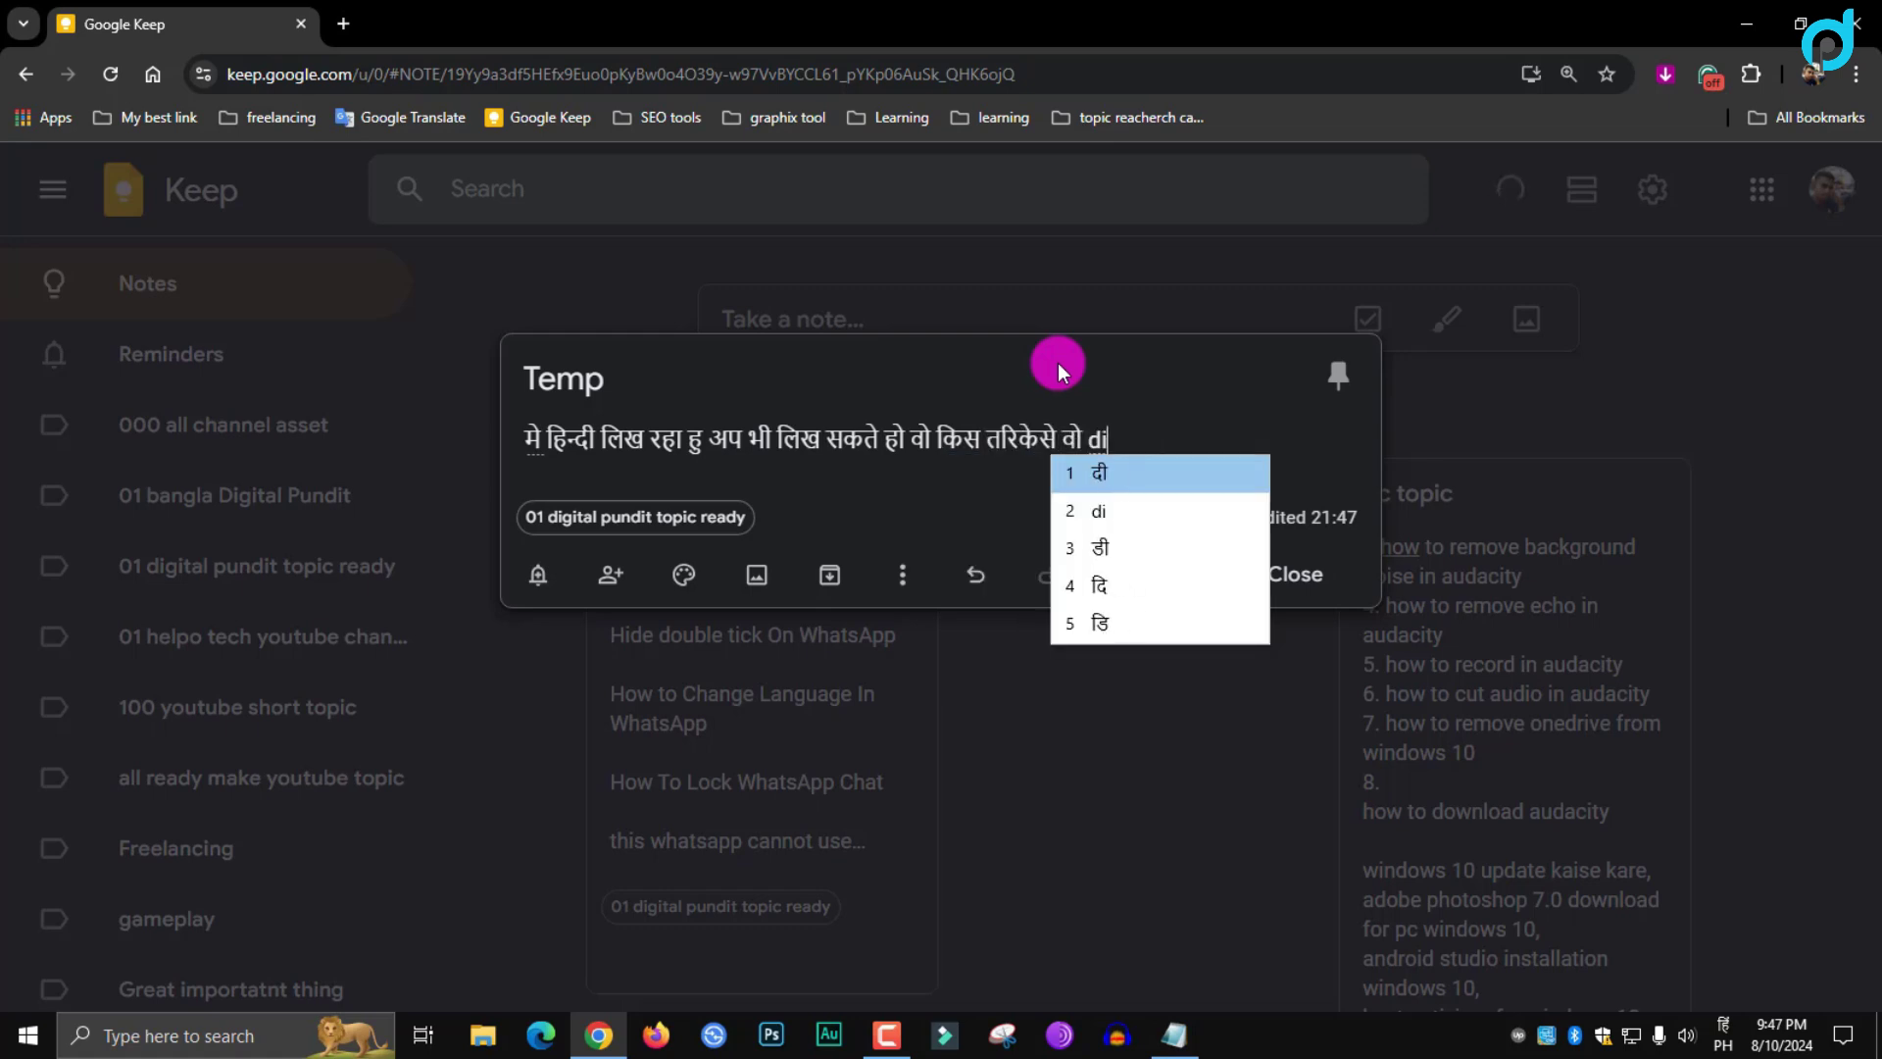
type("khateha")
key("space")
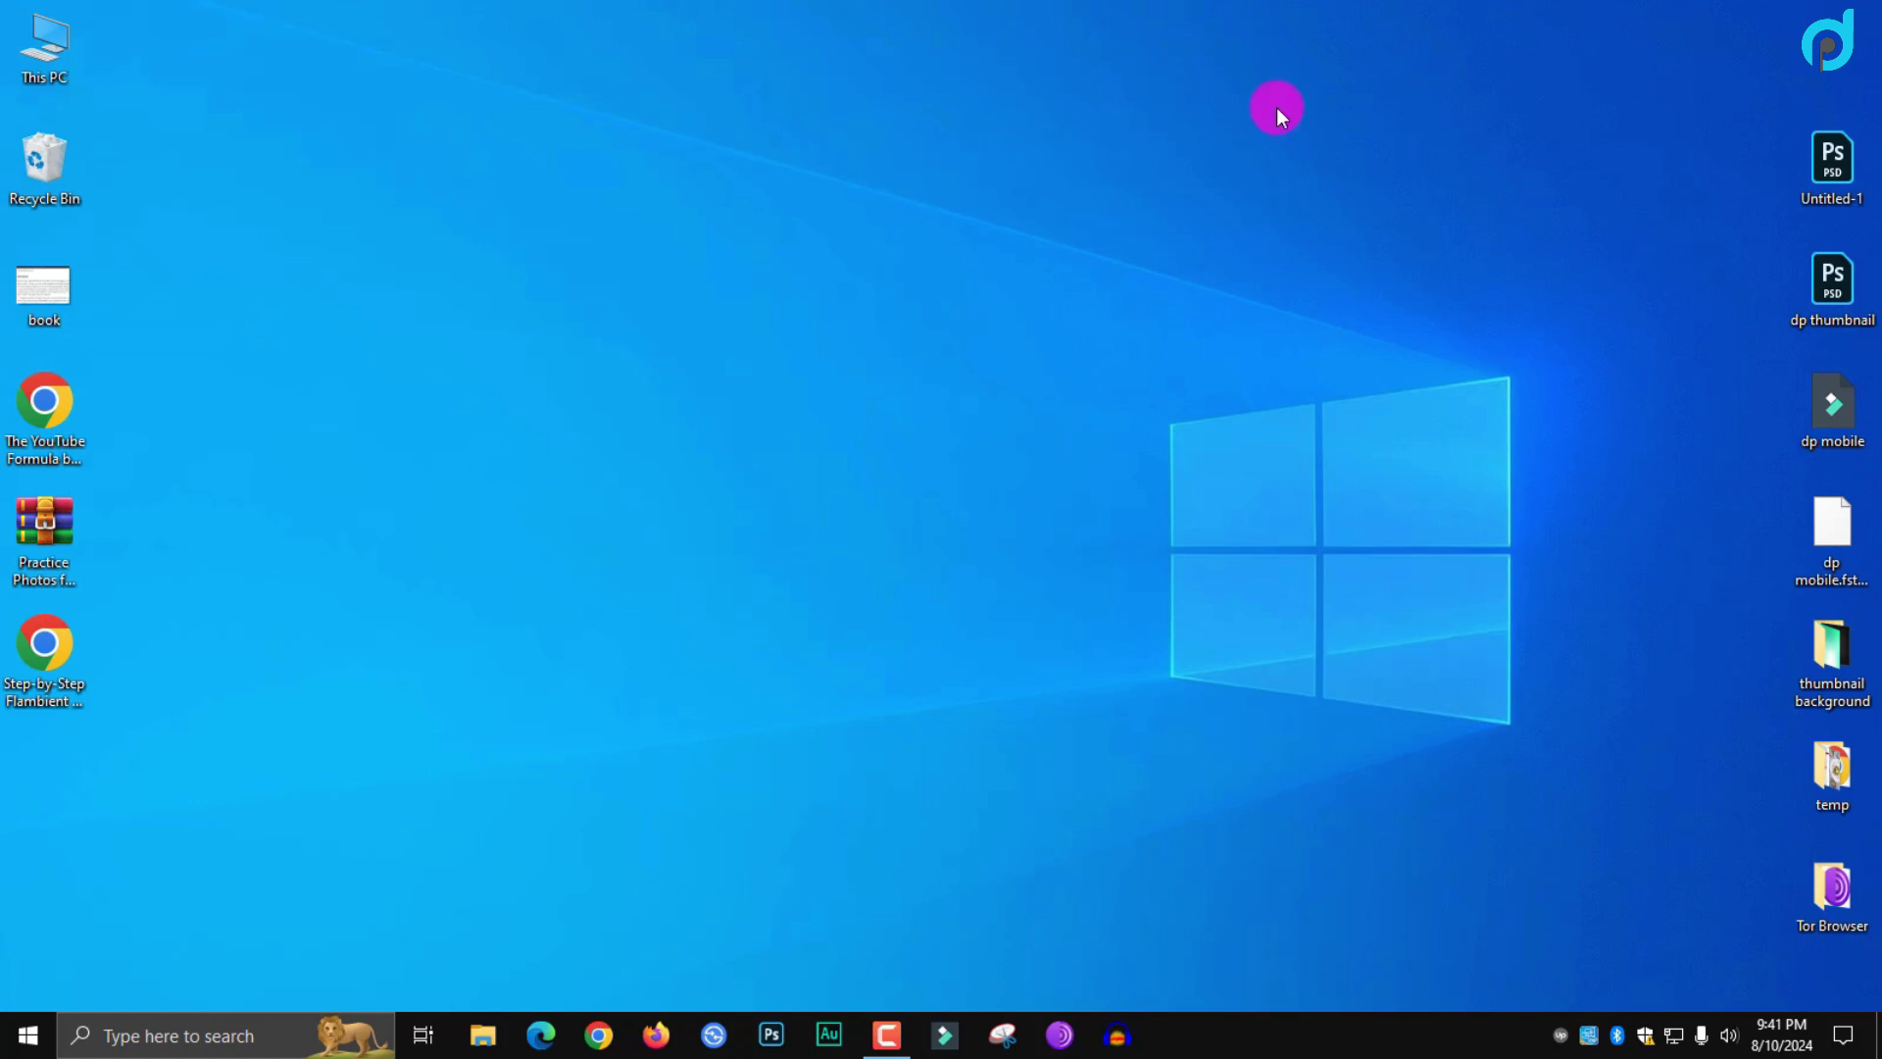
Open the Language page in the Time & Language section of Windows Settings
left_click(18, 1037)
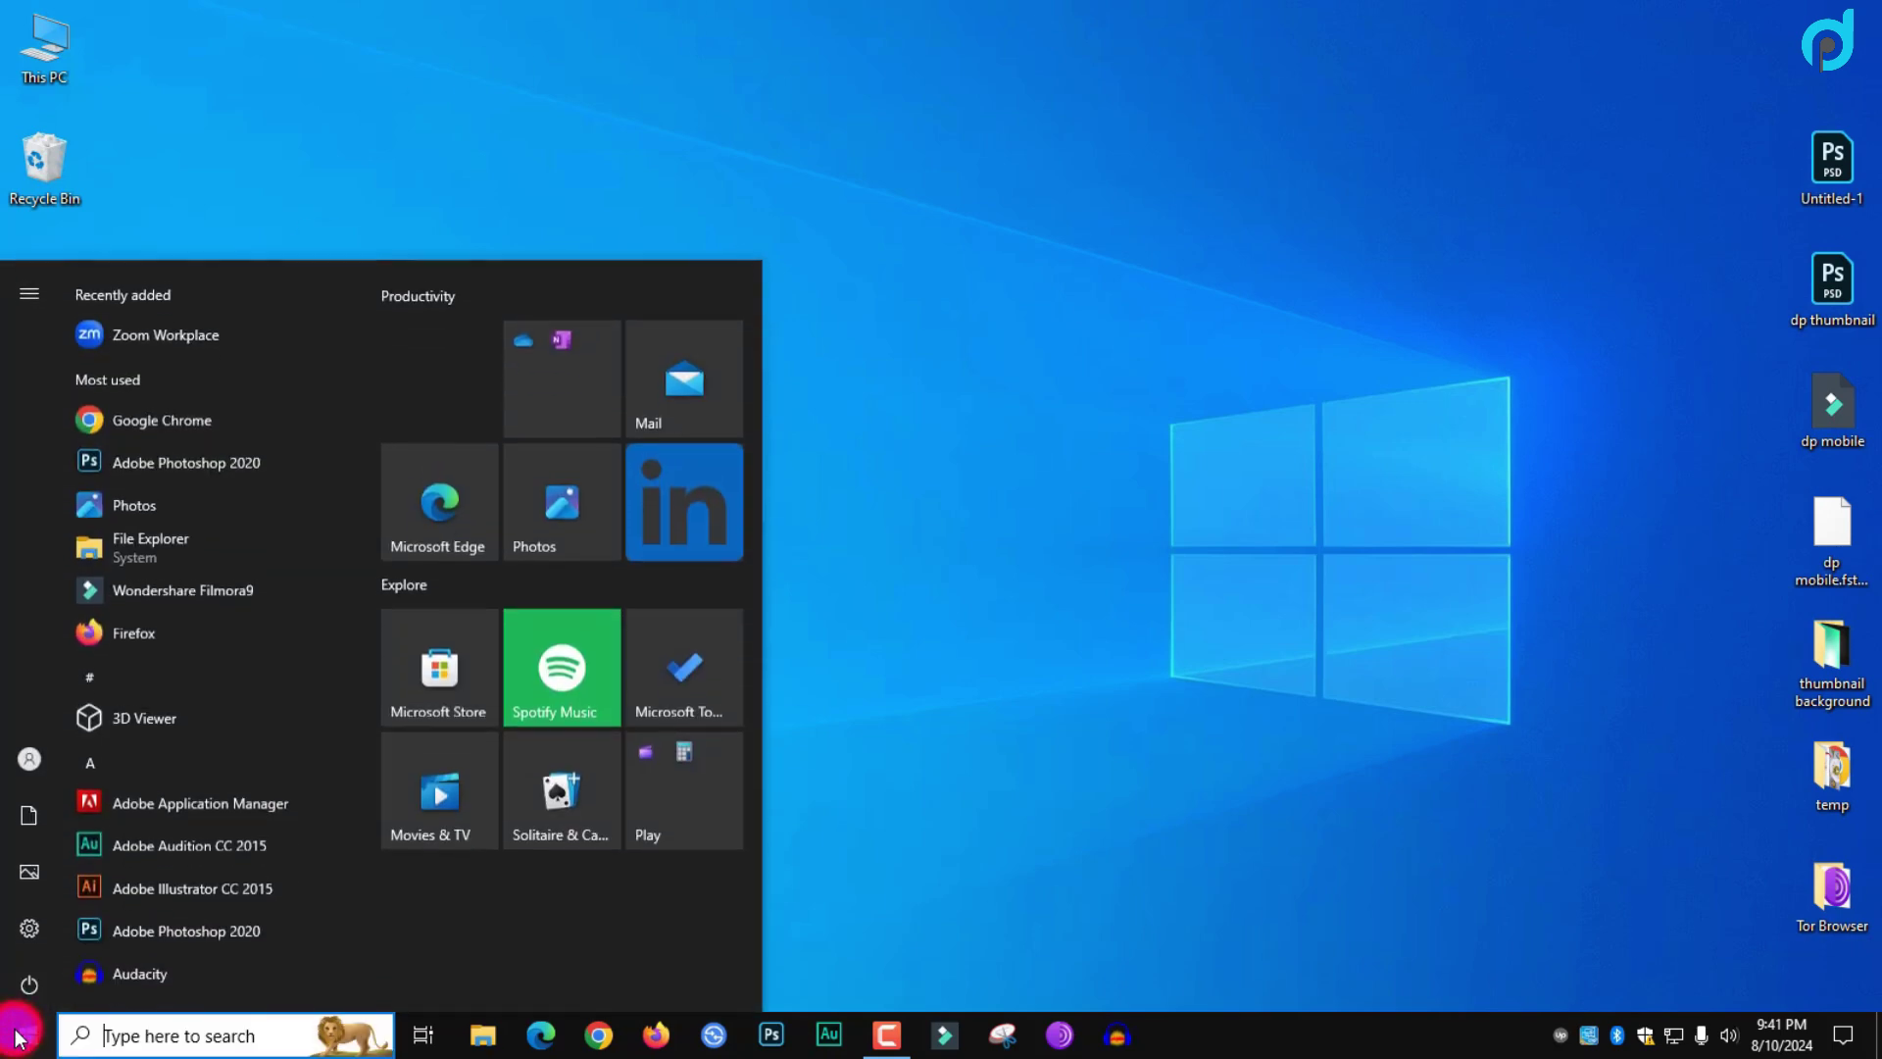
mouse_move(34, 929)
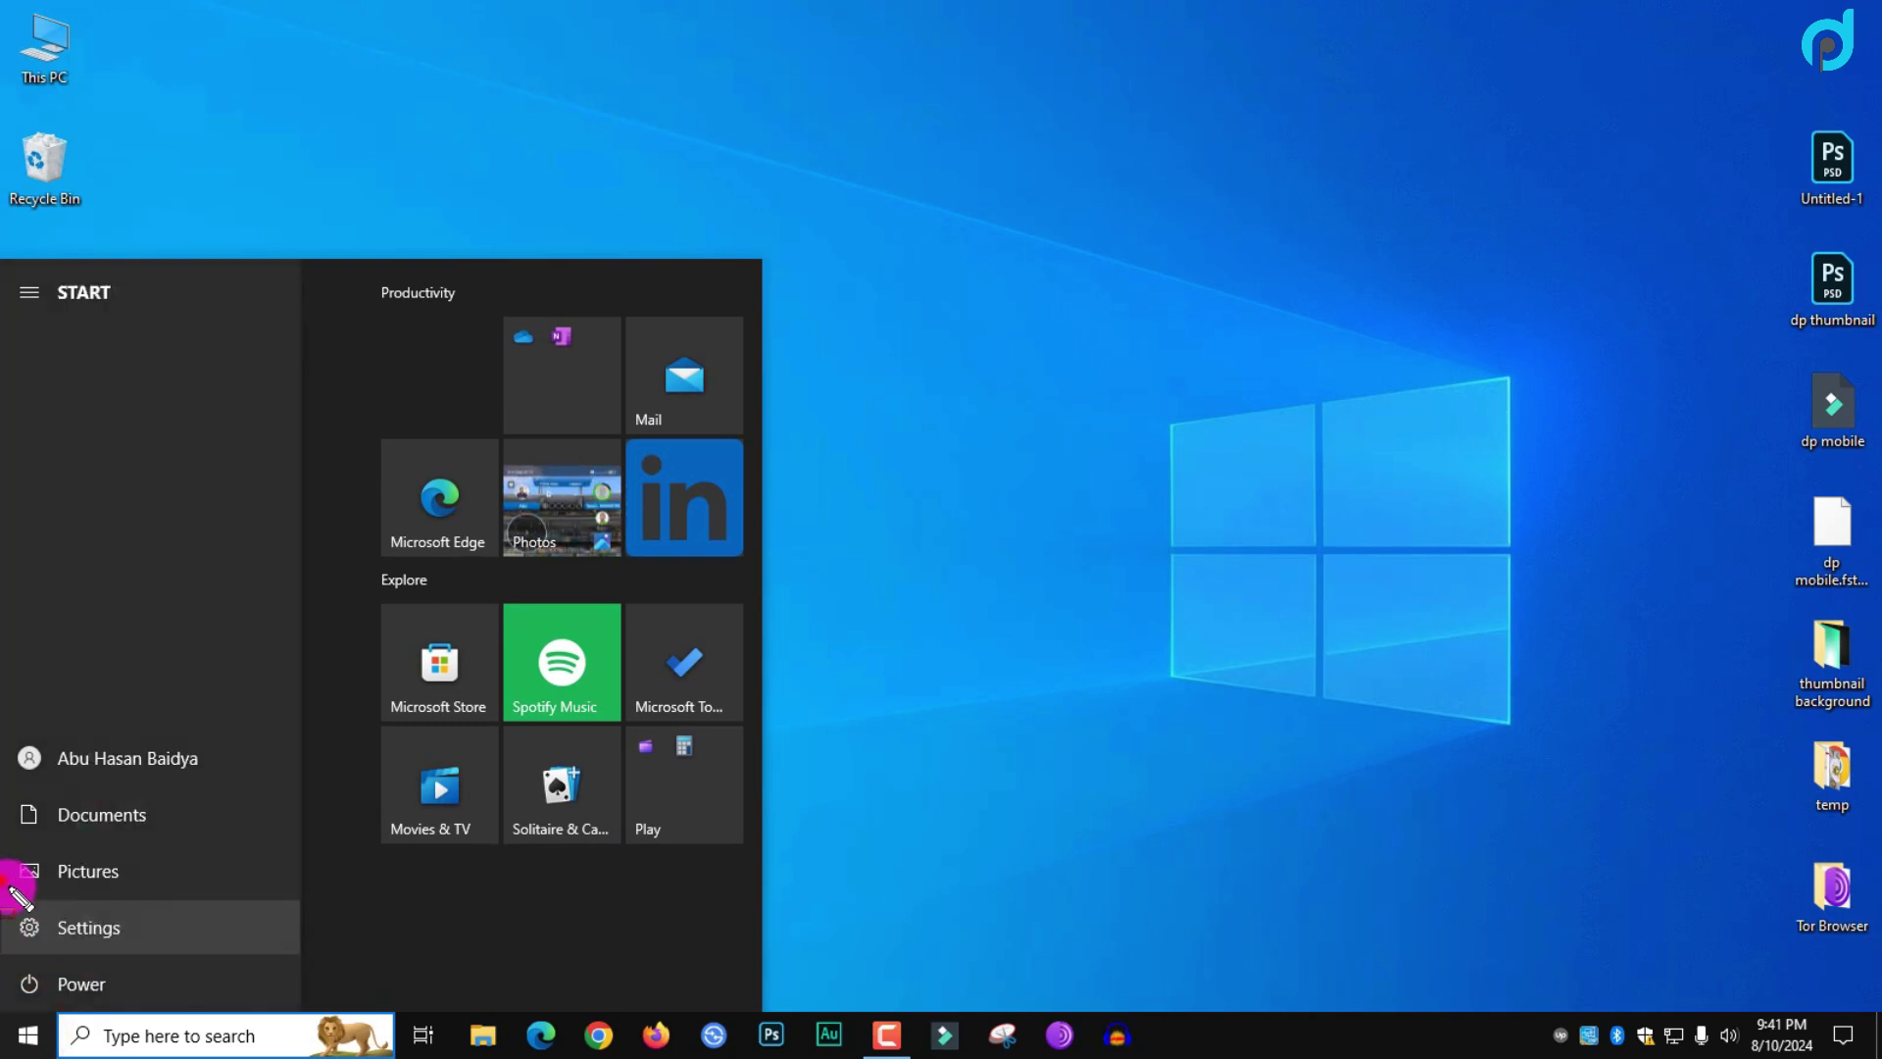
left_click(33, 929)
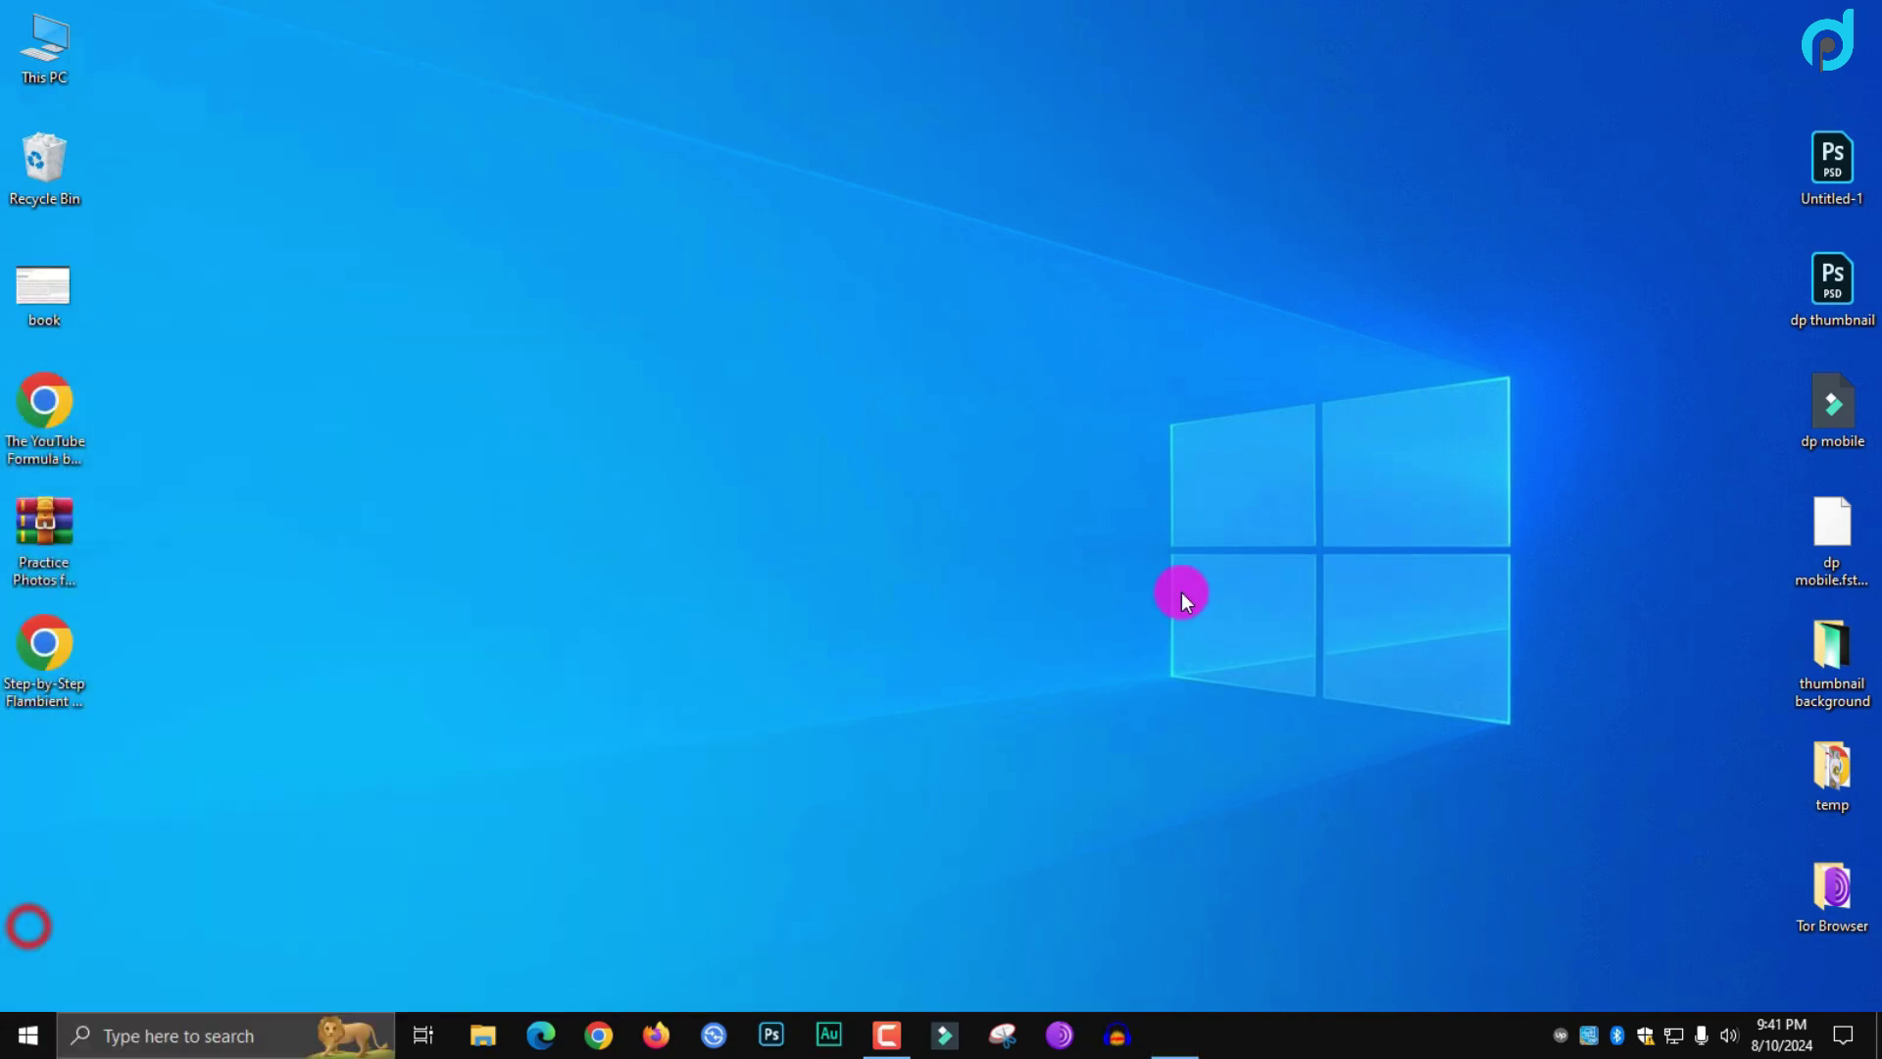
left_click_drag(1072, 57, 1109, 49)
left_click_drag(778, 625, 1078, 728)
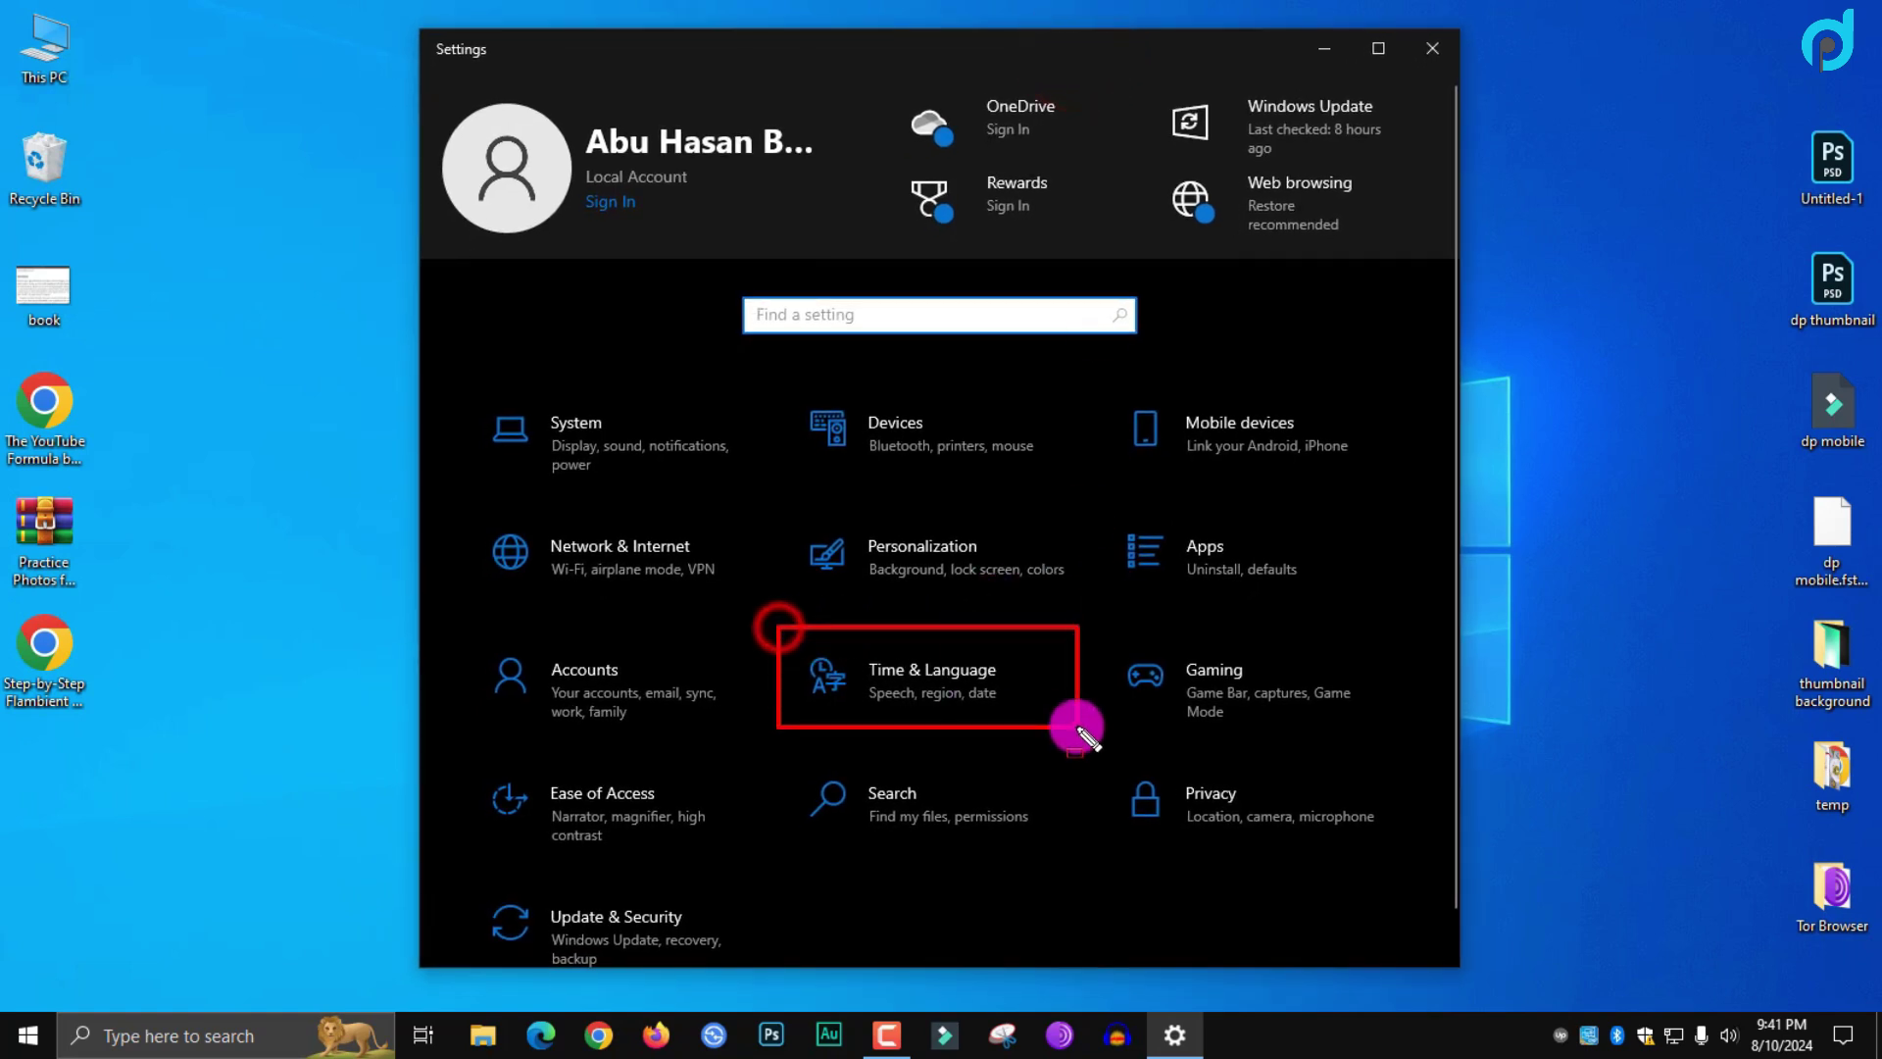
left_click(955, 687)
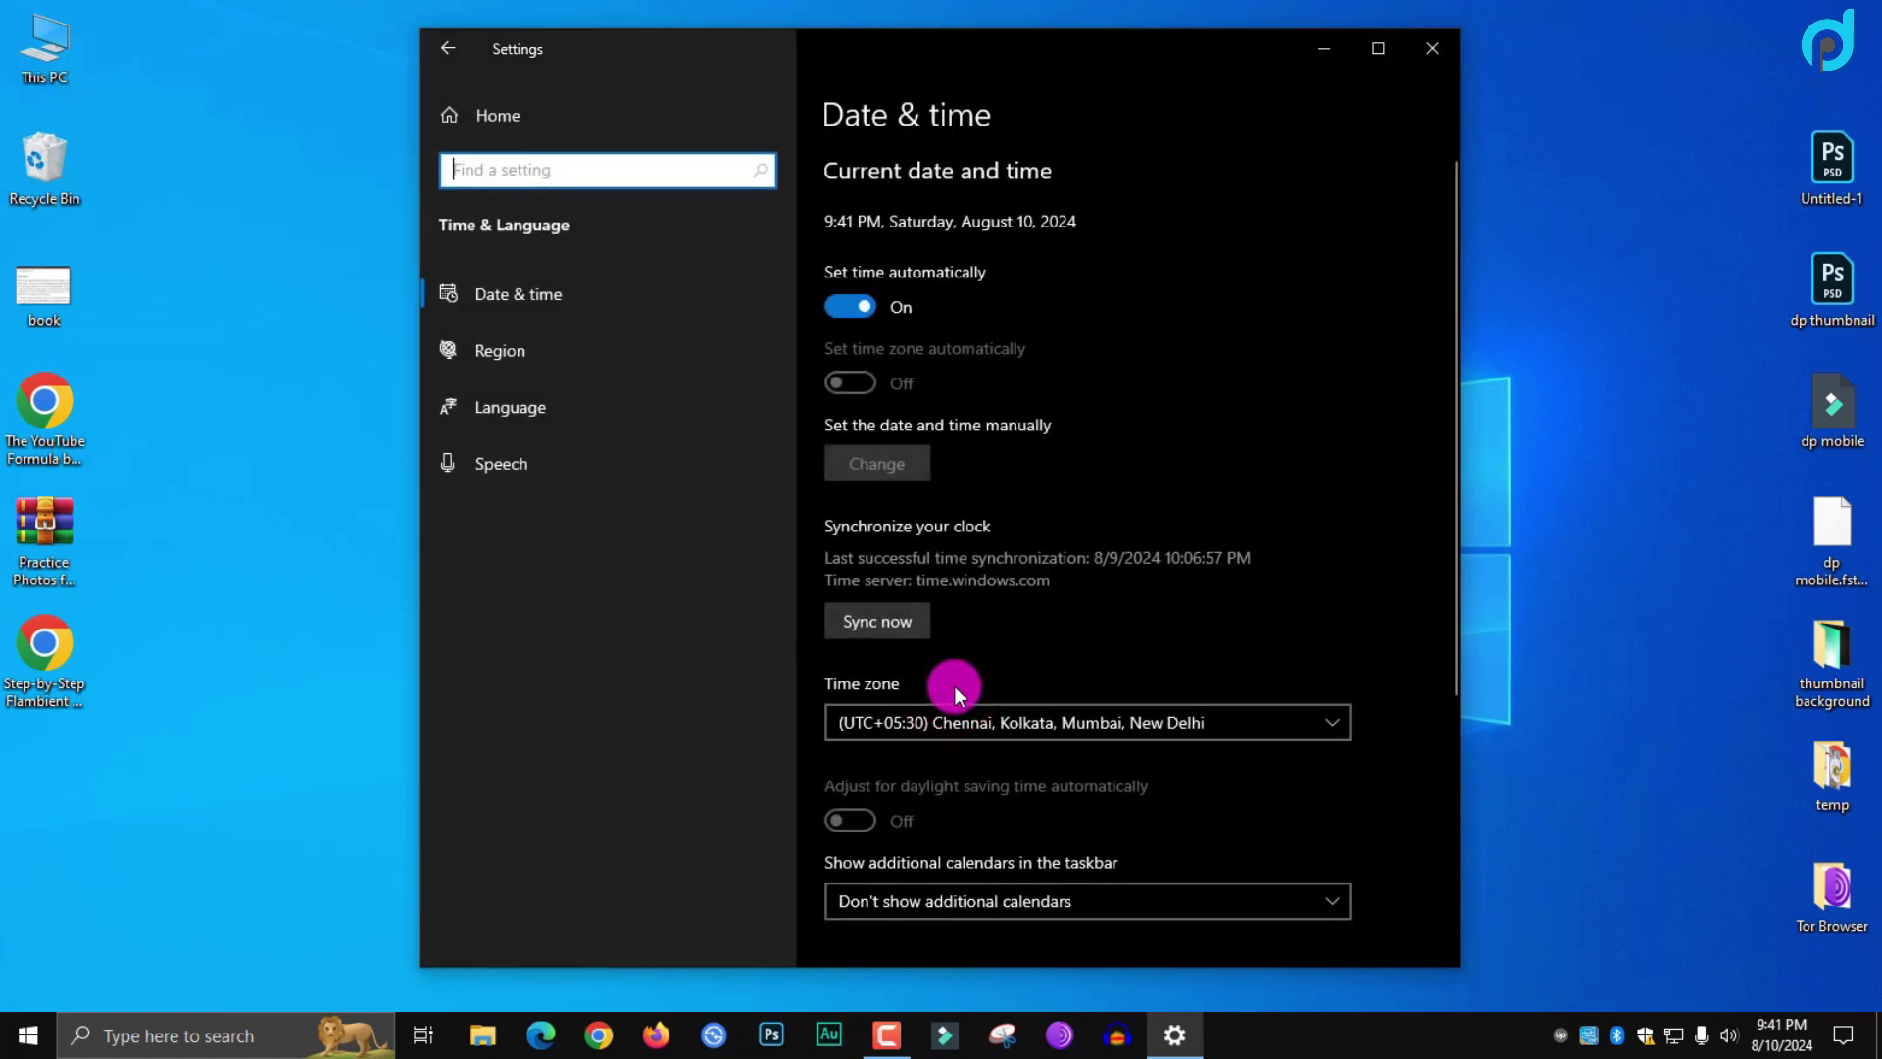
mouse_move(422, 261)
left_mouse_down()
mouse_move(675, 692)
mouse_move(676, 595)
left_mouse_up()
mouse_move(423, 372)
left_mouse_down()
mouse_move(513, 427)
mouse_move(592, 435)
left_mouse_up()
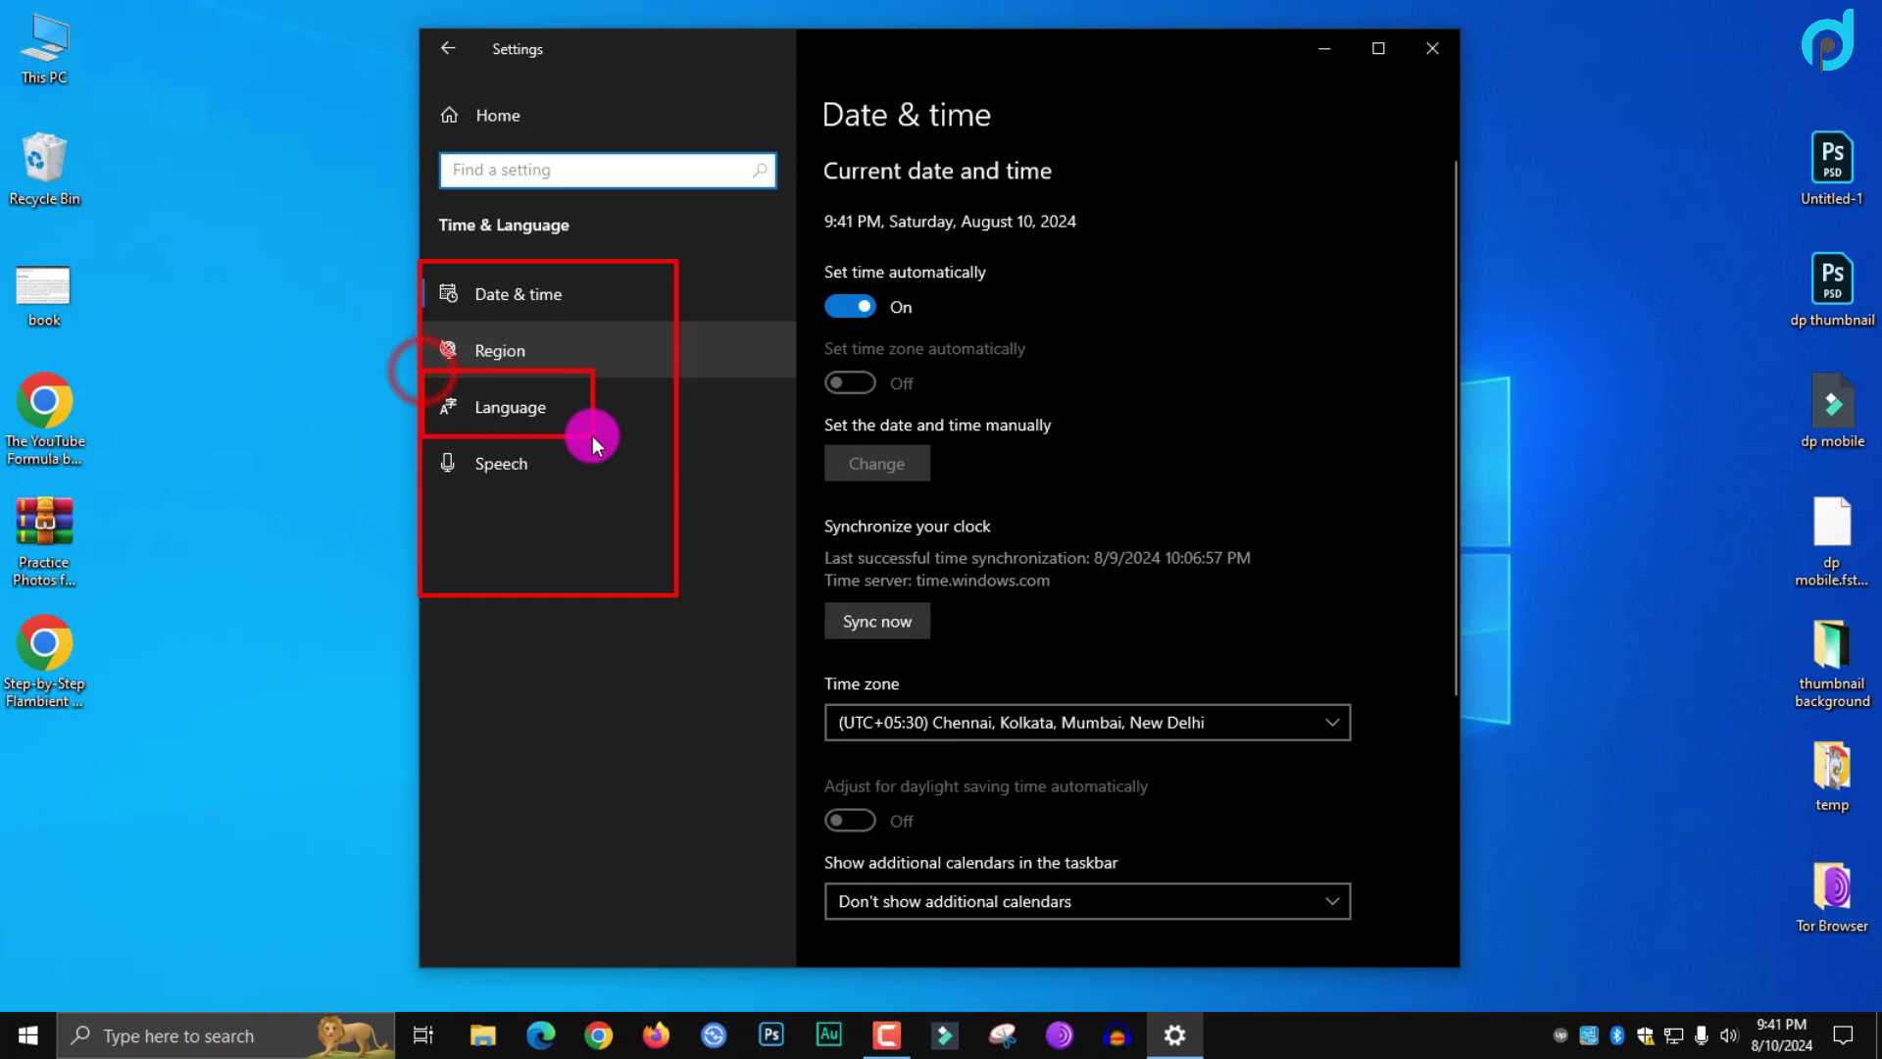
key("Escape")
left_click(539, 418)
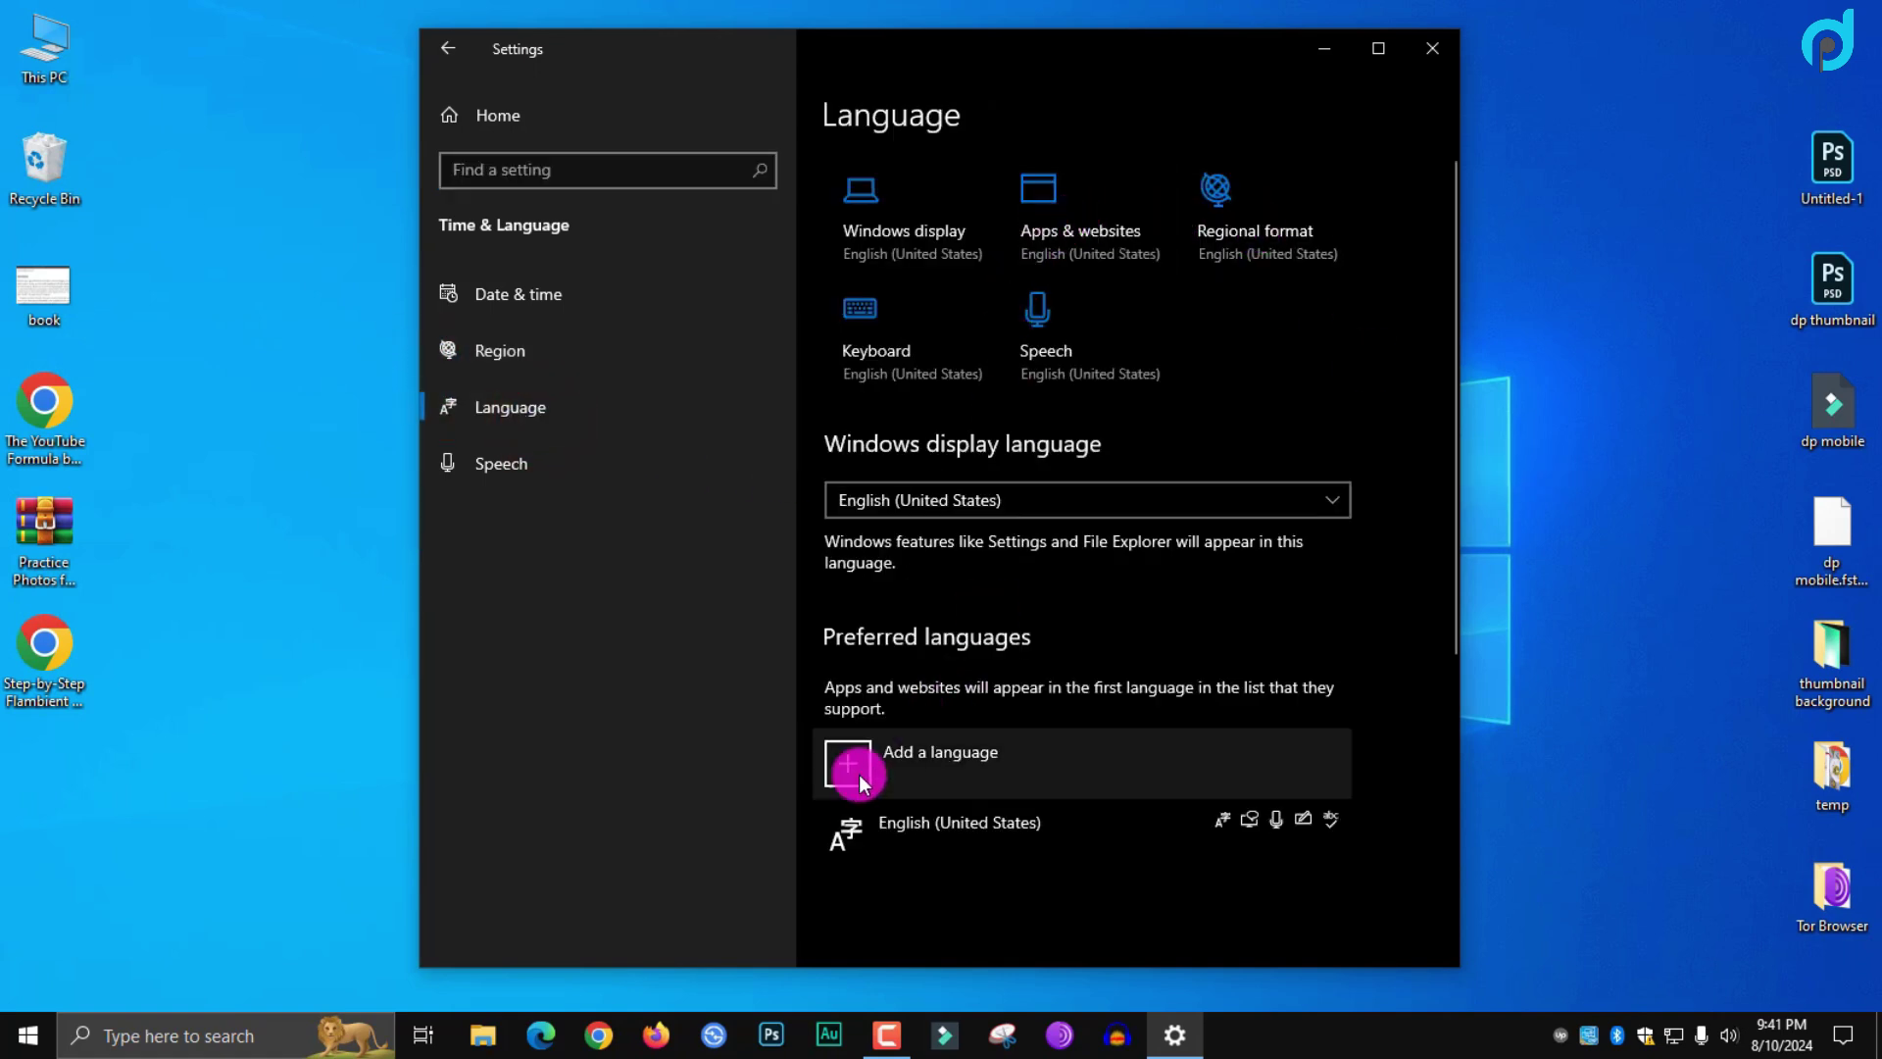
Add Hindi as a preferred language and install its language pack, text-to-speech and handwriting features without setting it as the Windows display language
left_click_drag(806, 725, 1134, 800)
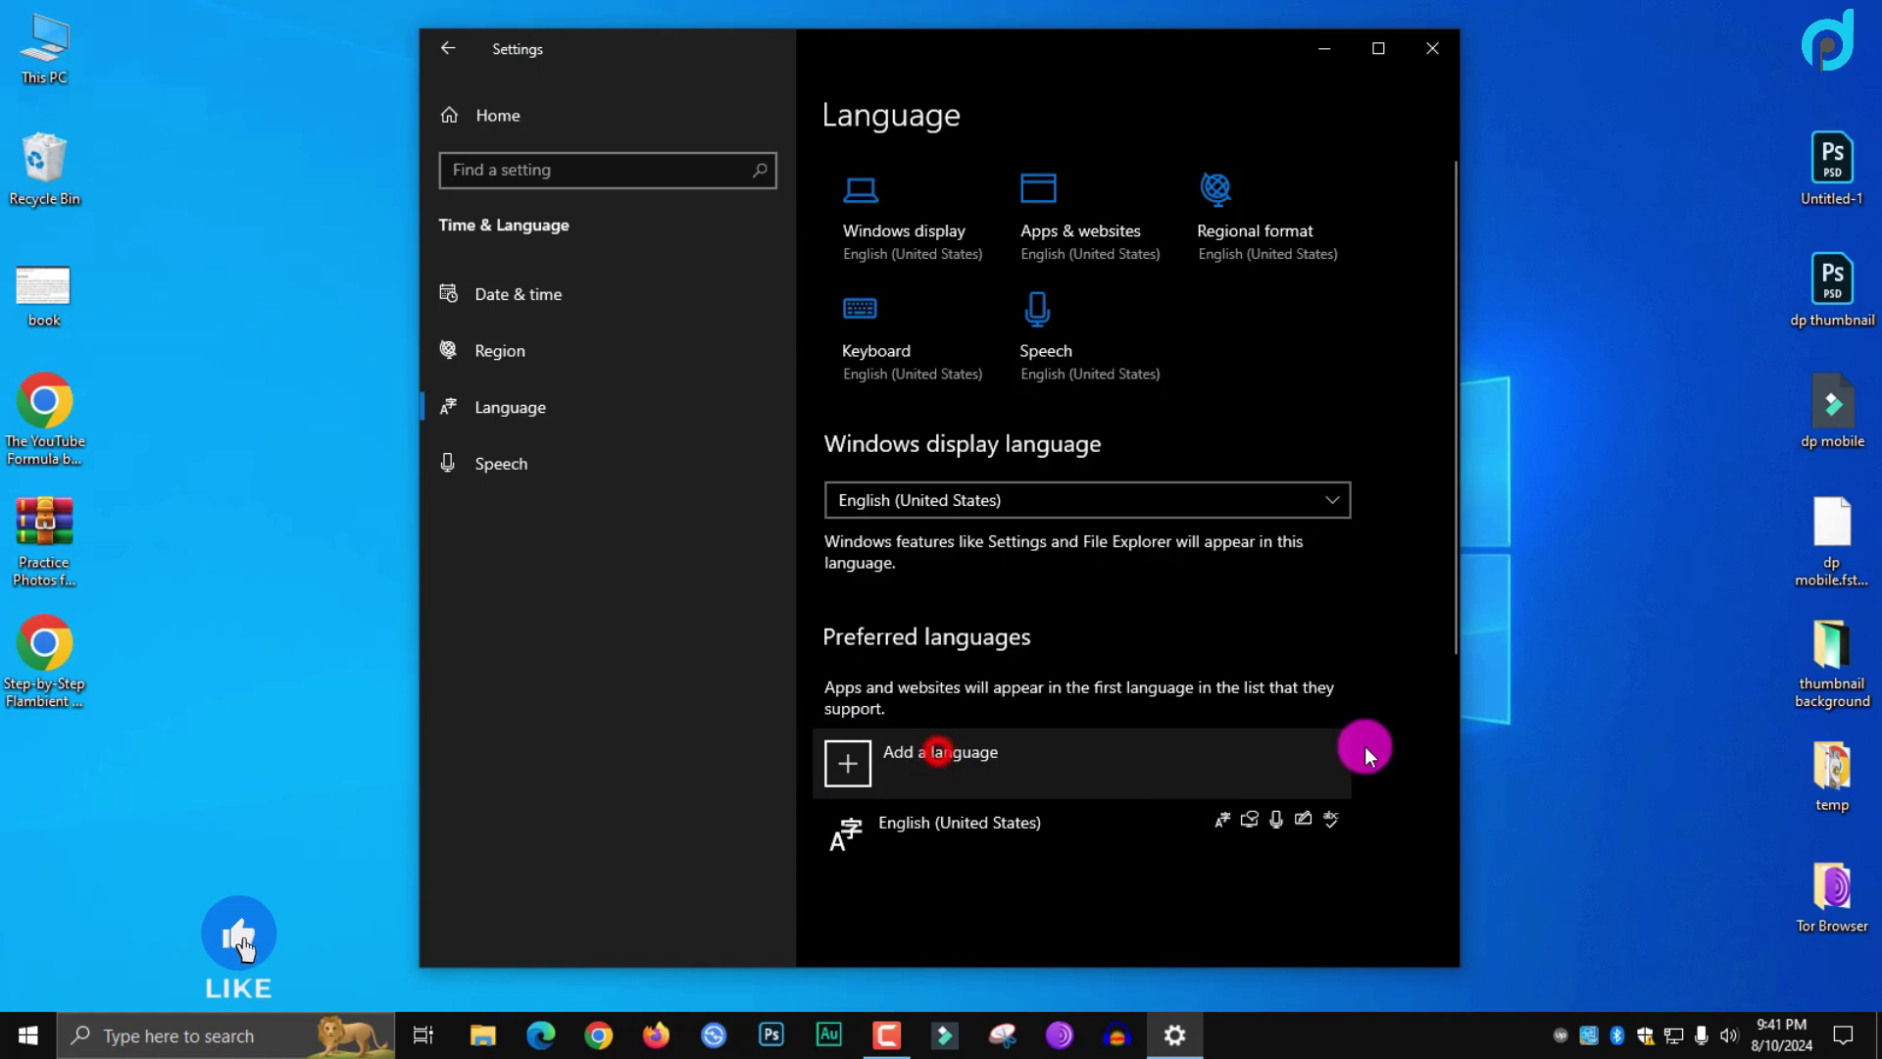
left_click(938, 751)
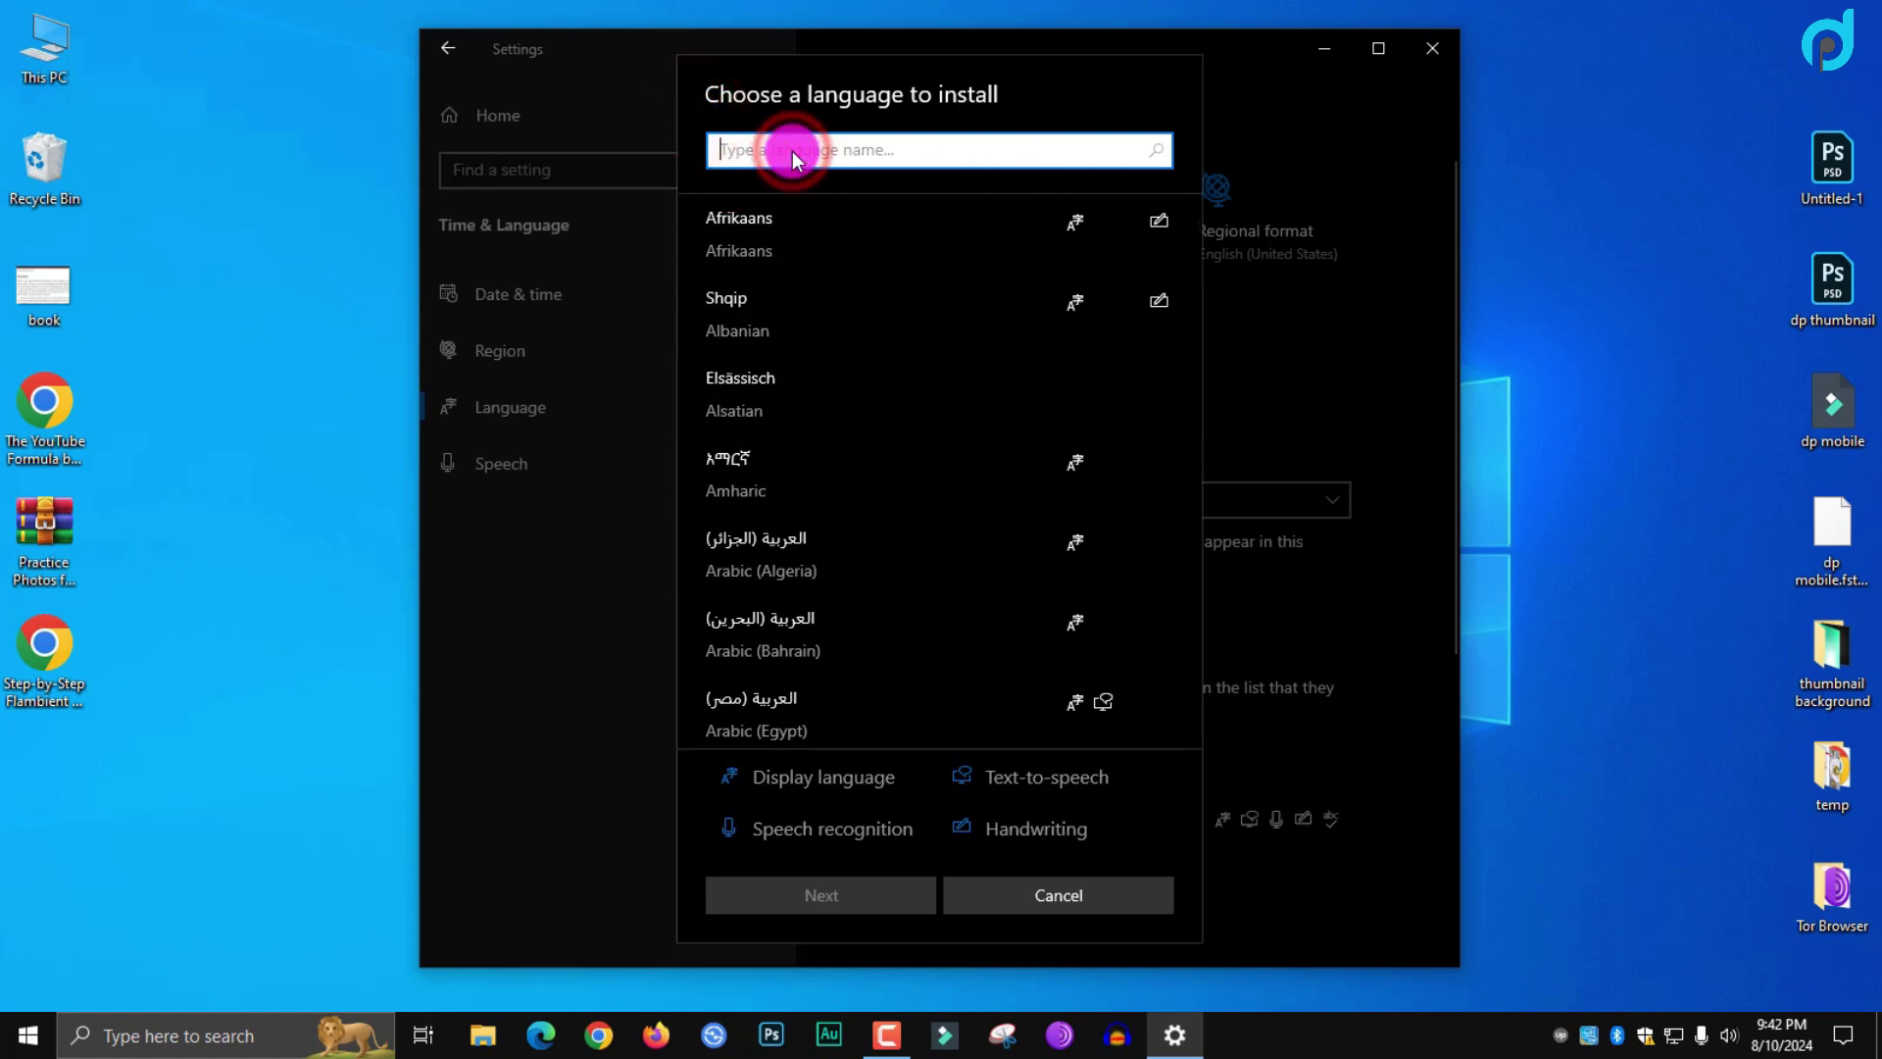
type("hindi")
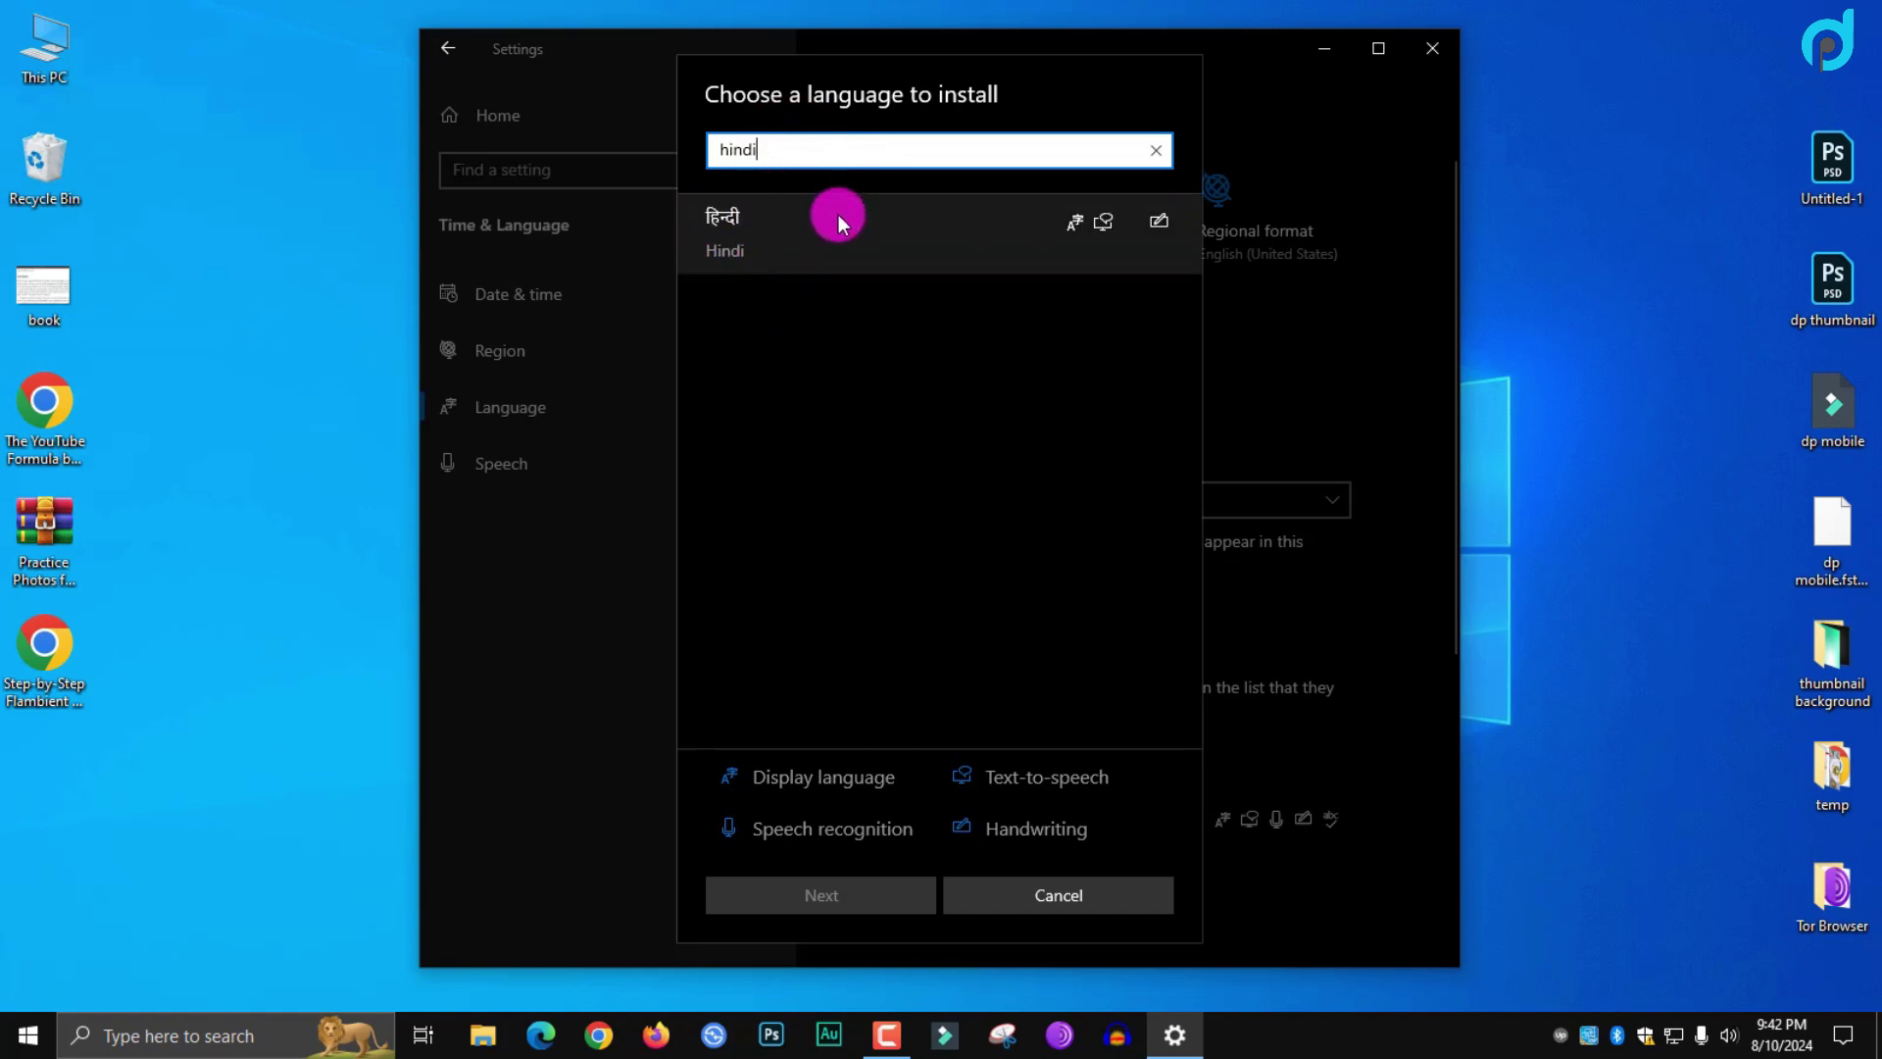
left_click(838, 217)
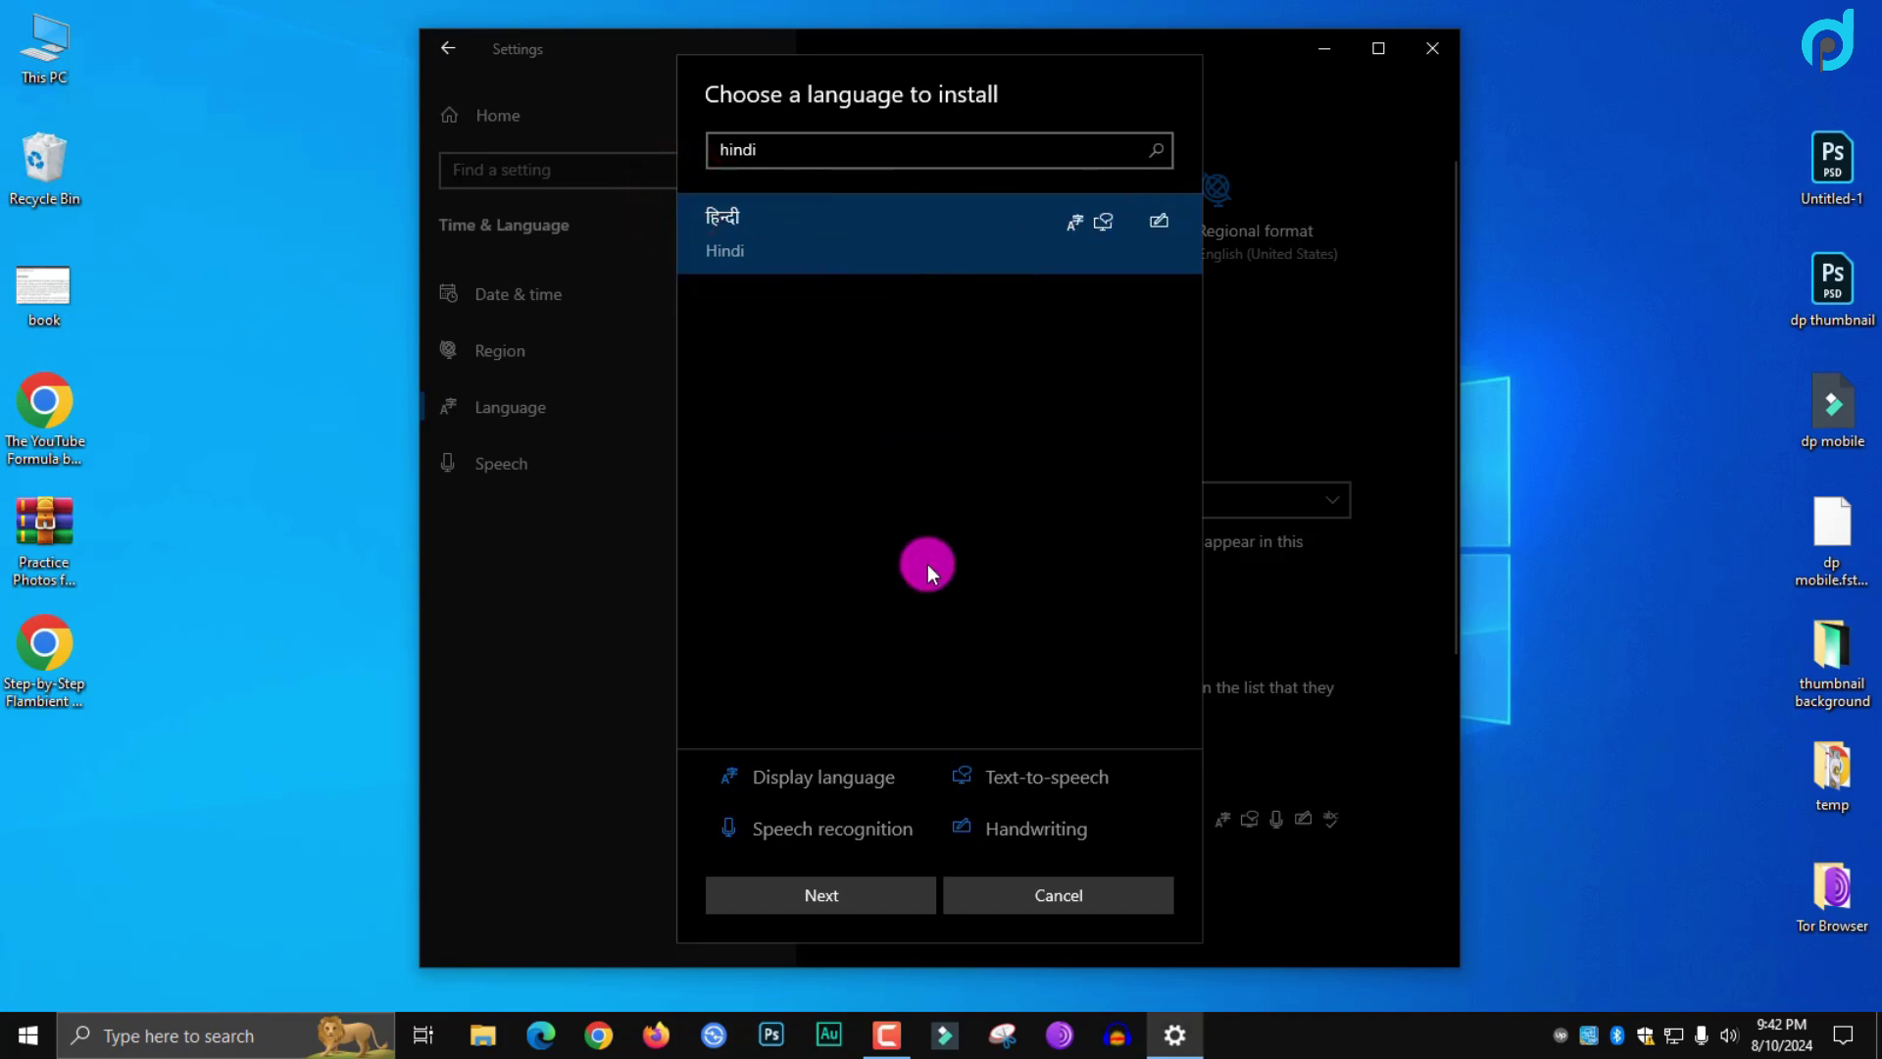
left_click_drag(702, 851, 945, 945)
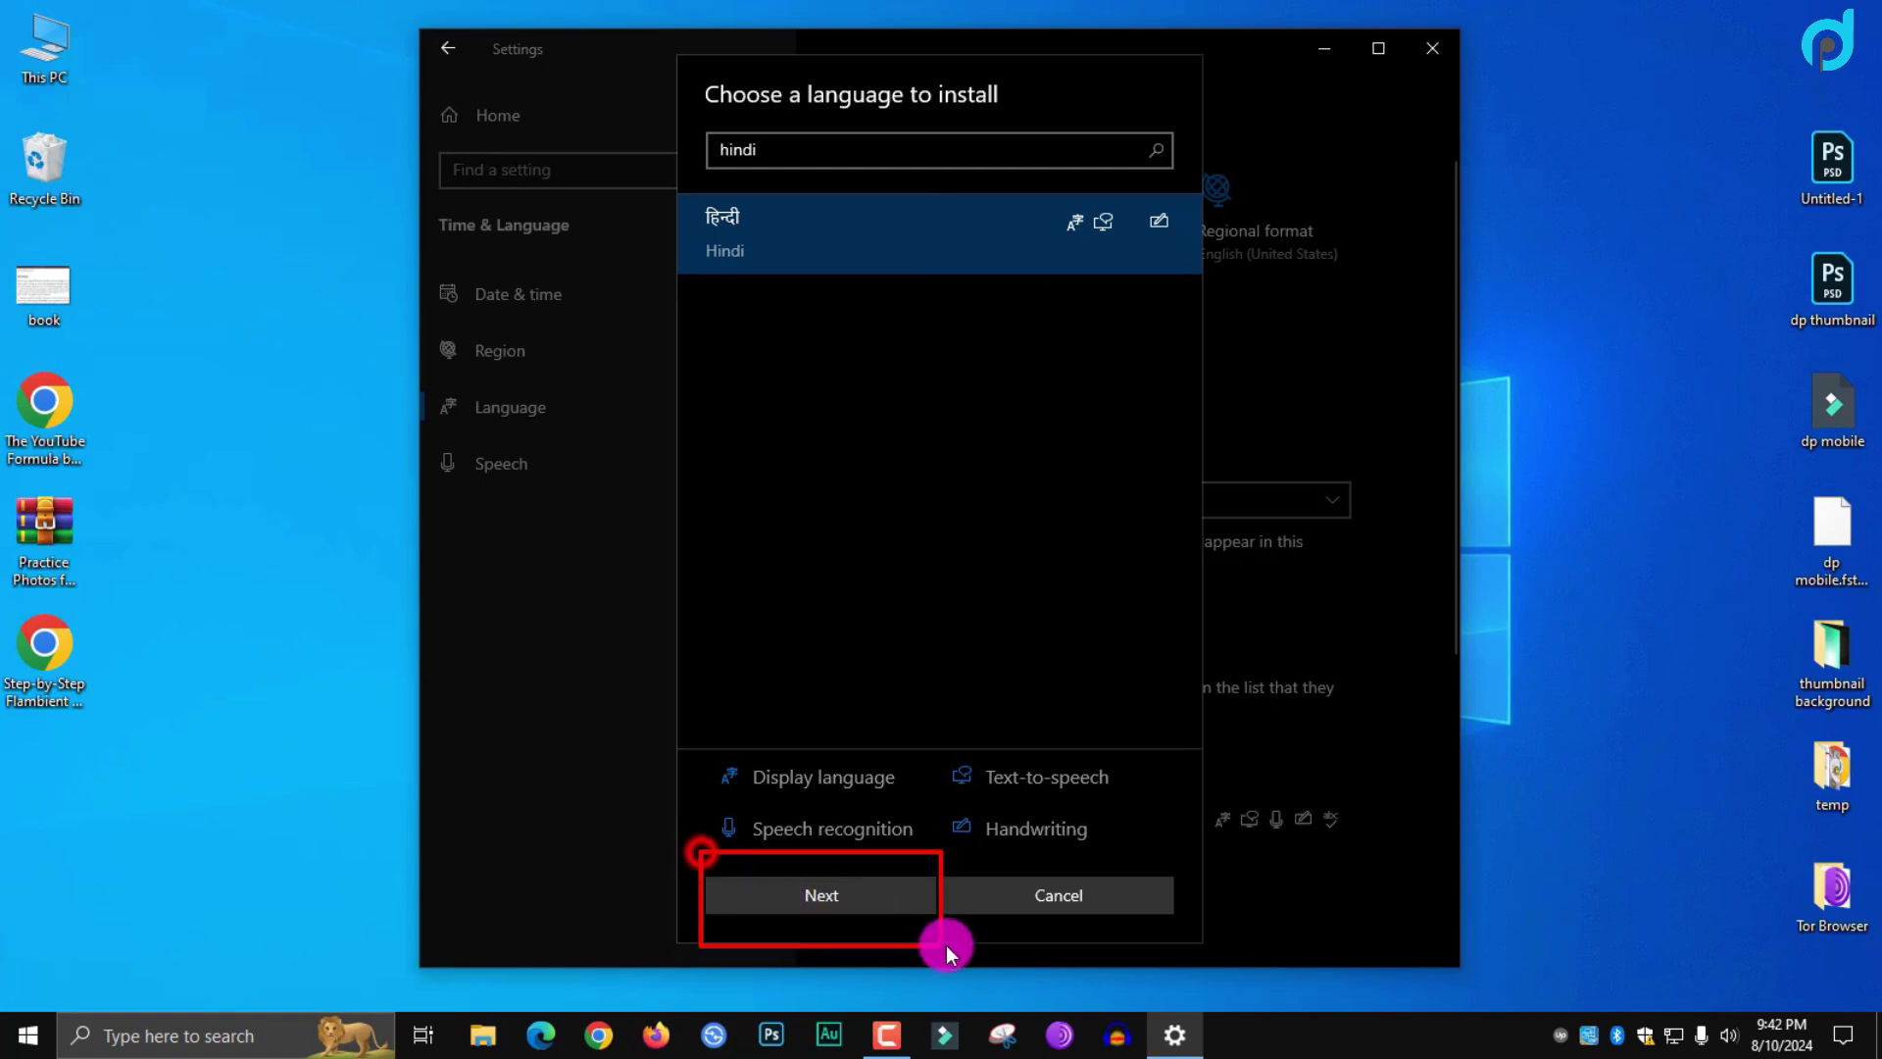
left_click(869, 900)
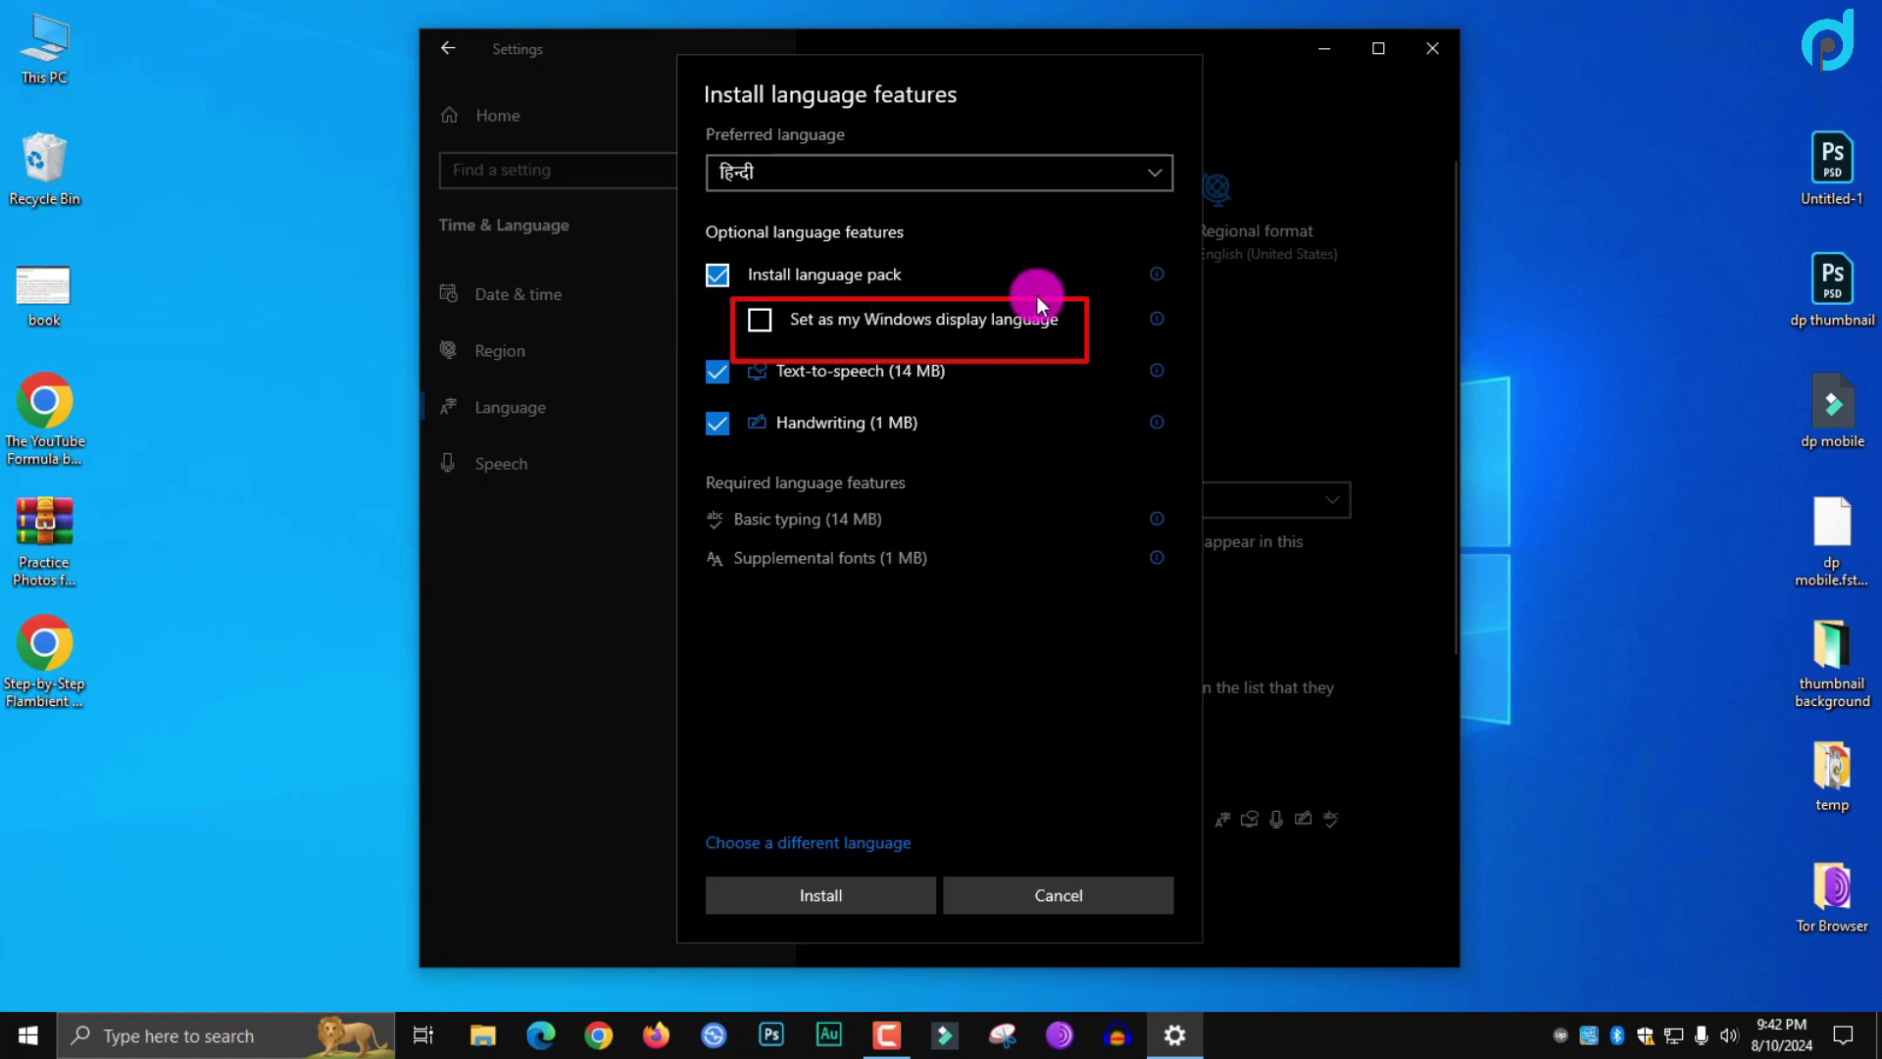
left_click(851, 894)
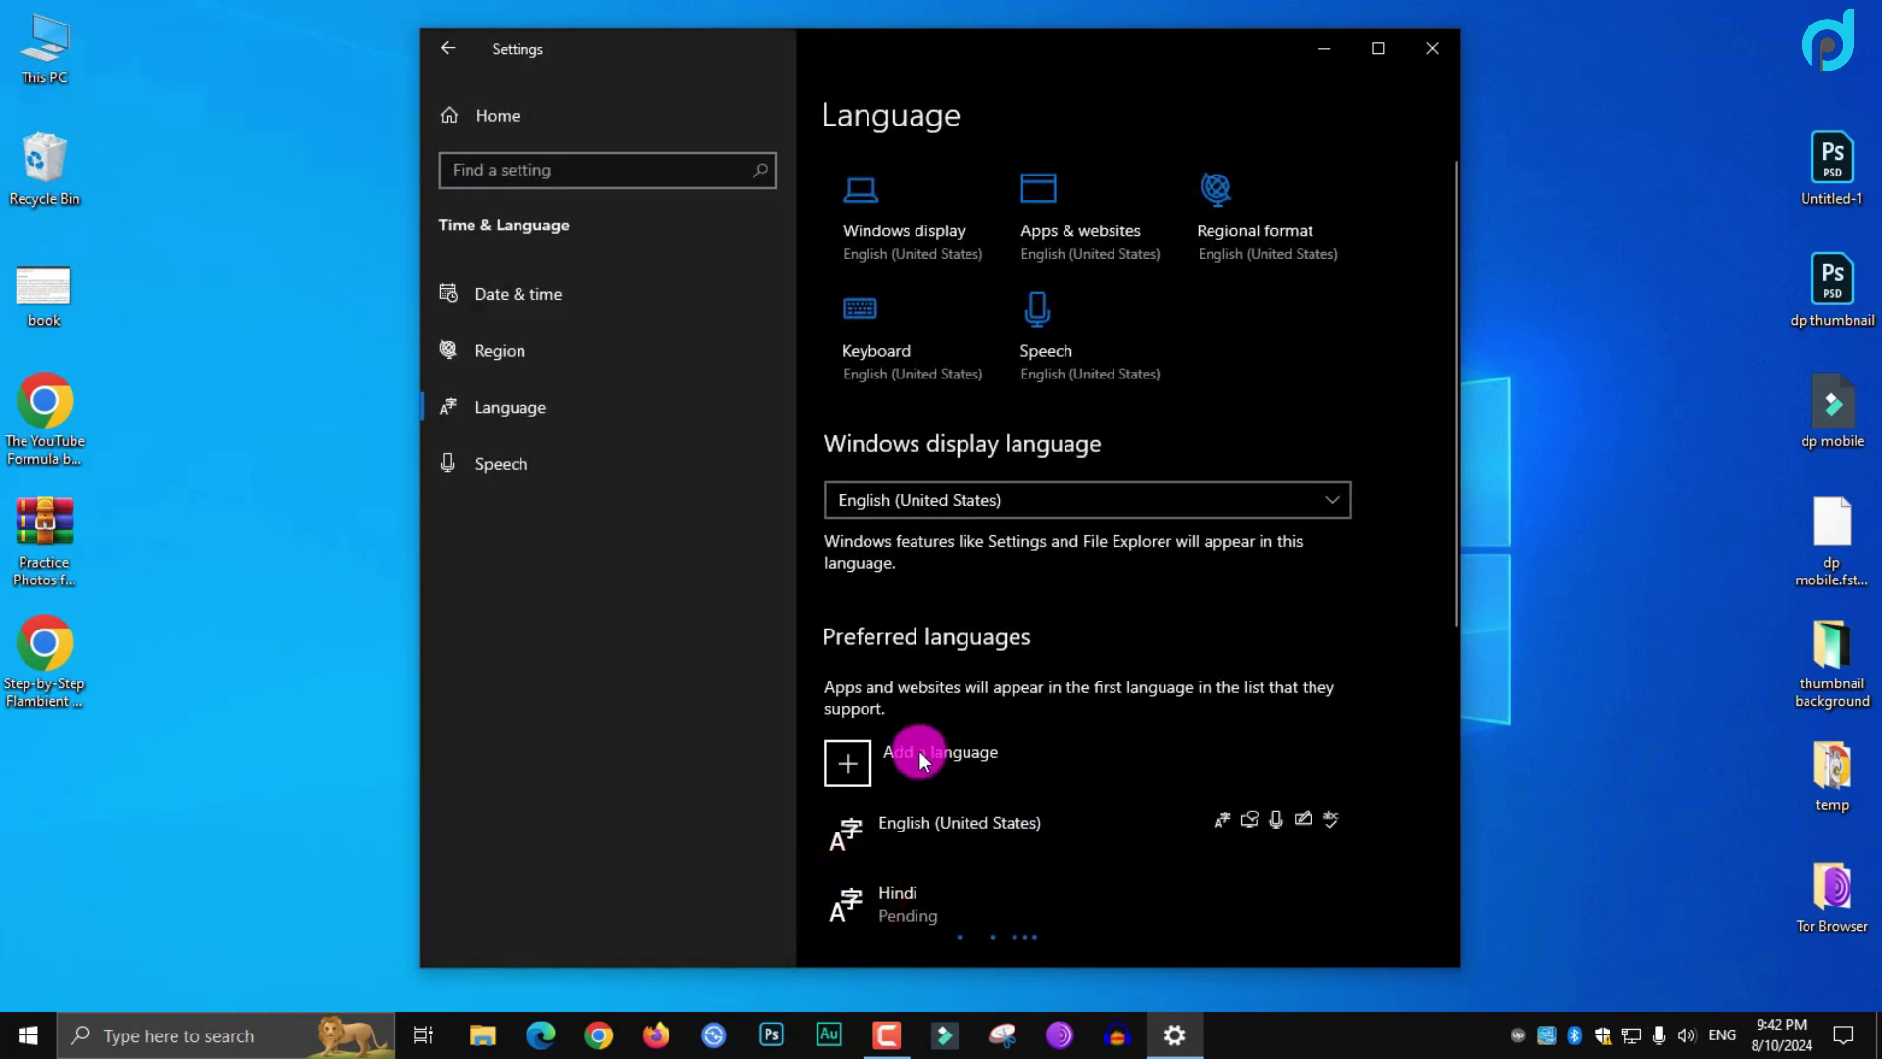
Open the language options for Hindi from the preferred languages
scroll(935, 832, "down", 5)
scroll(926, 578, "up", 3)
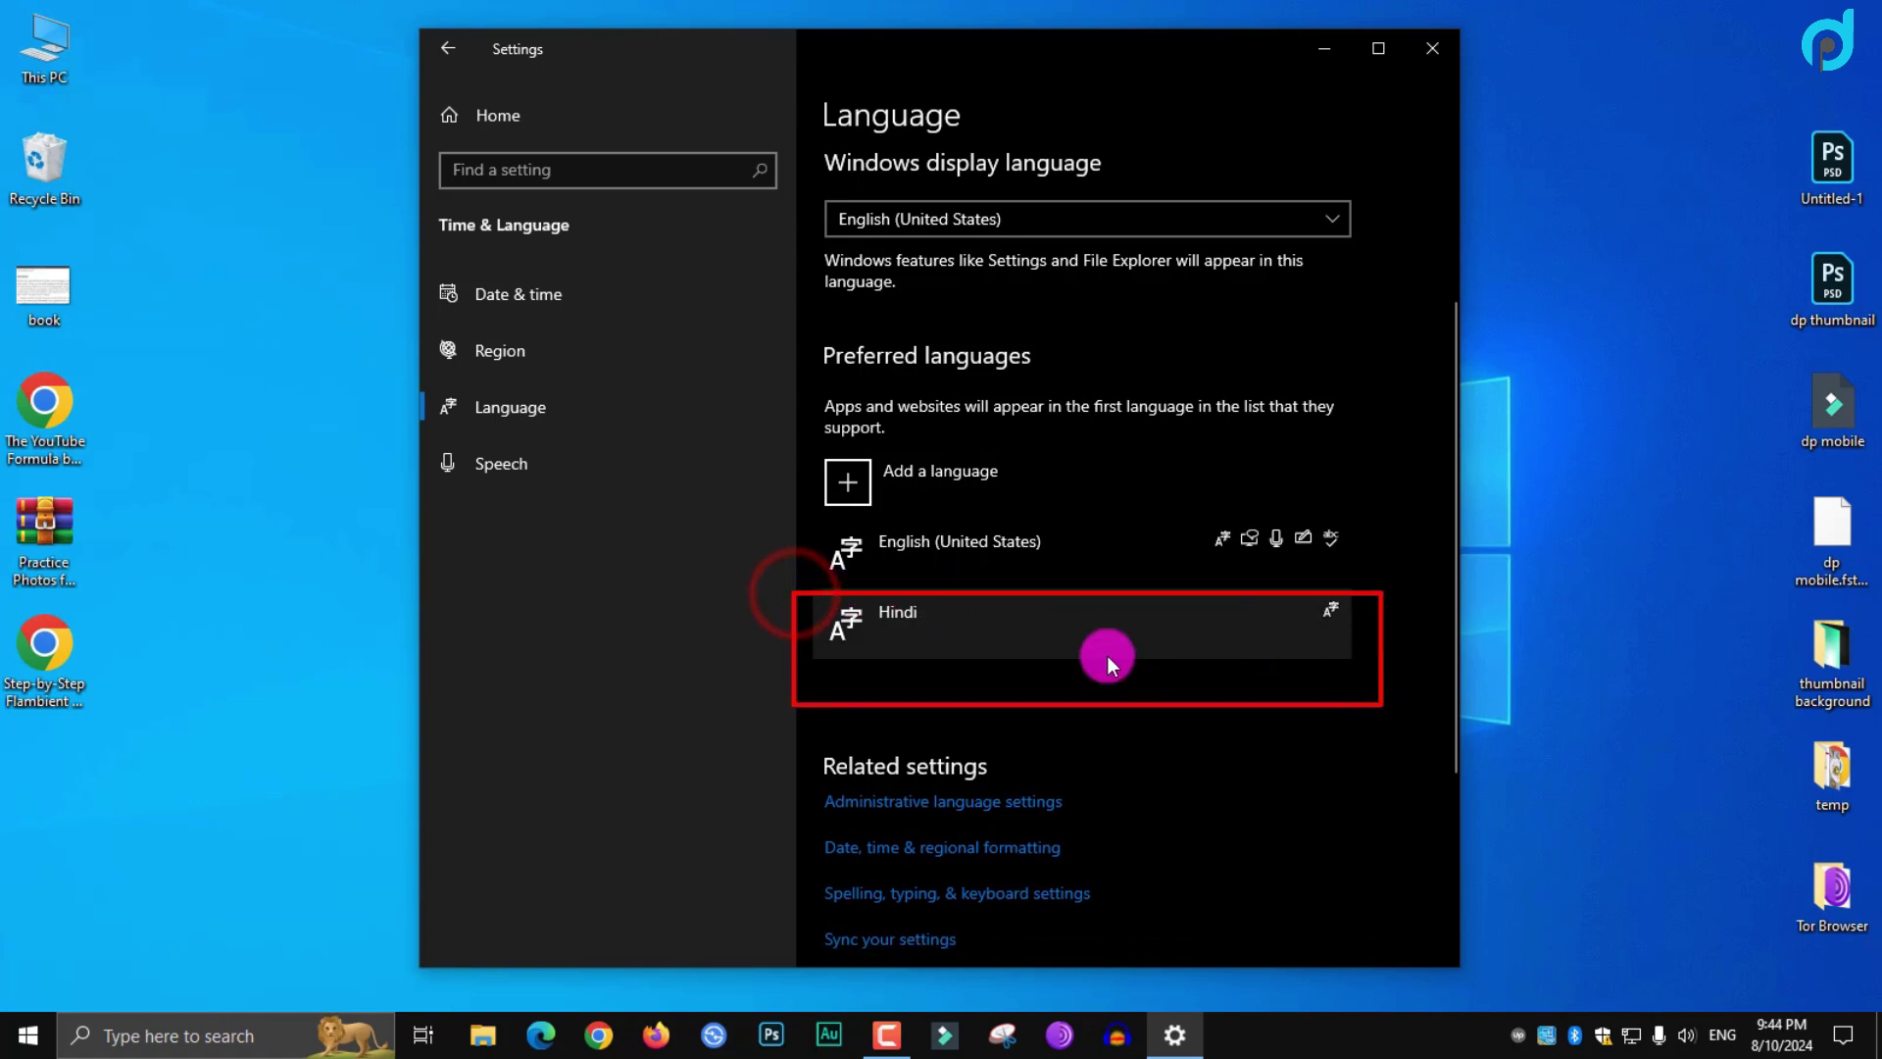
left_click(956, 618)
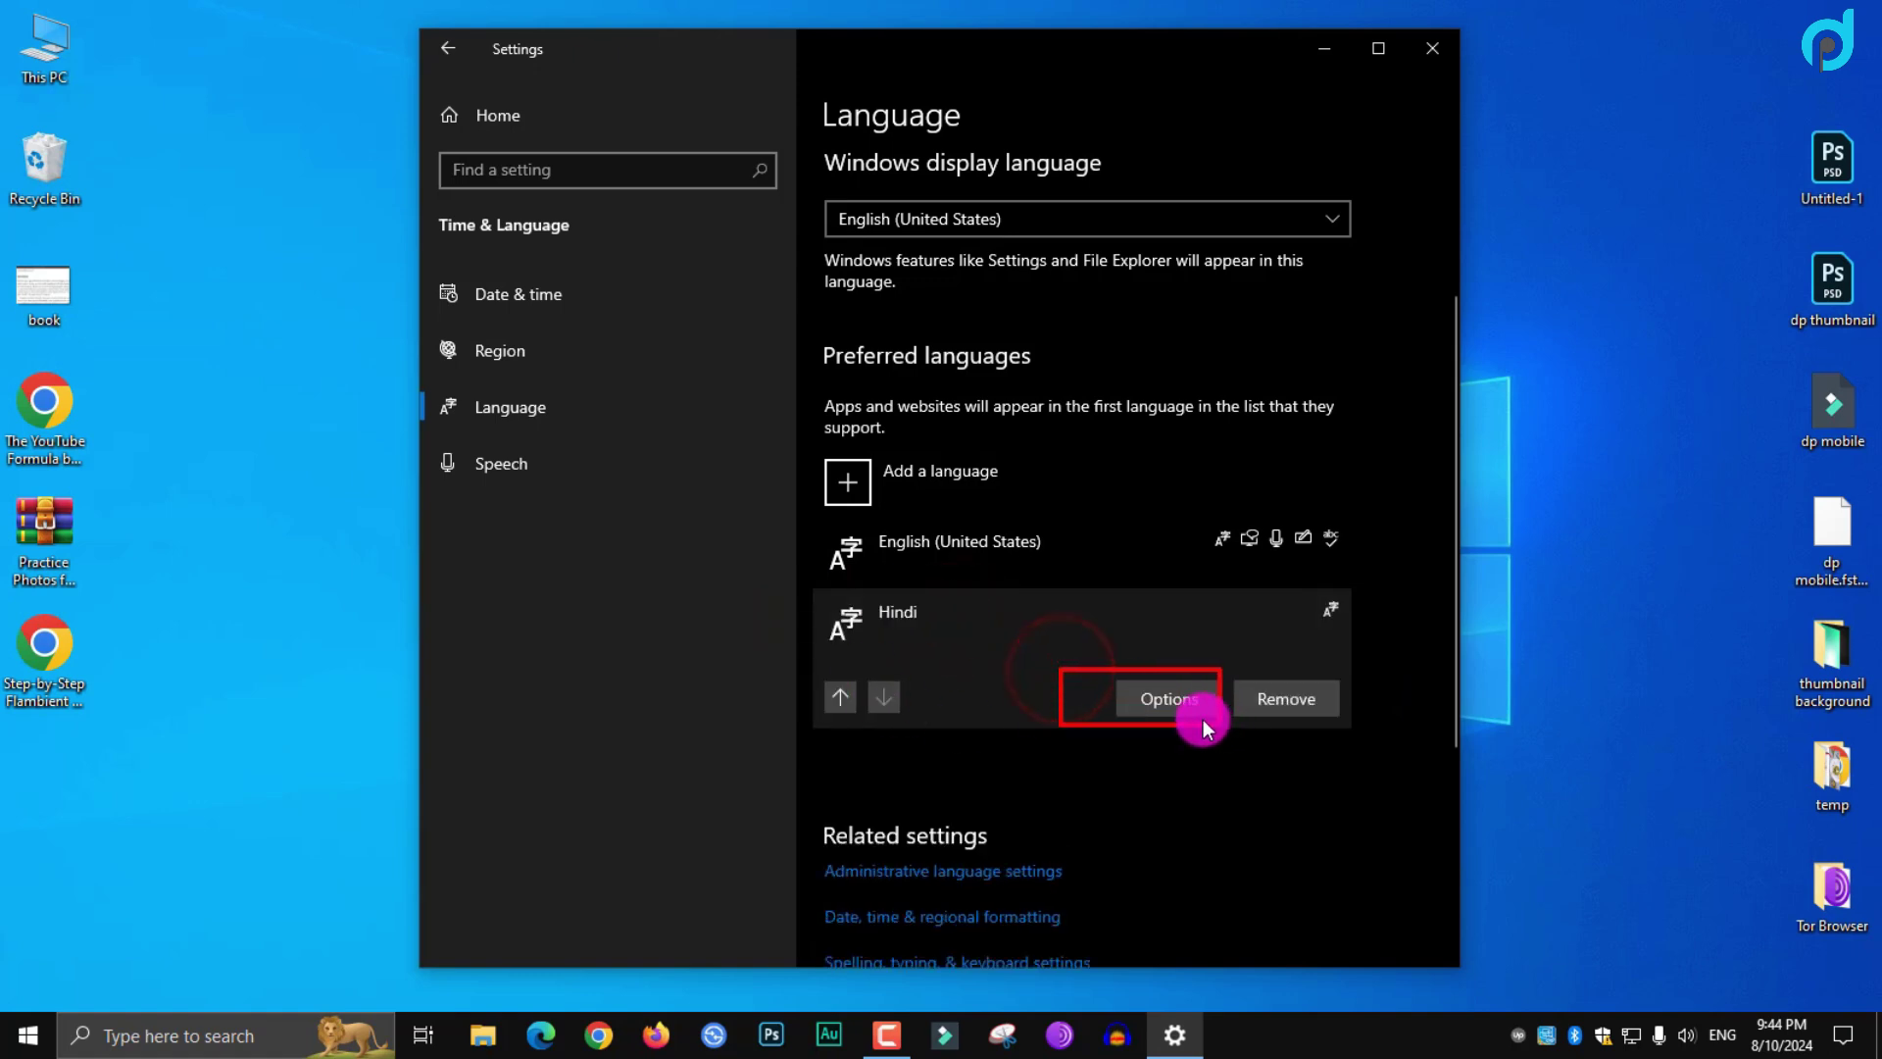
left_click(1180, 703)
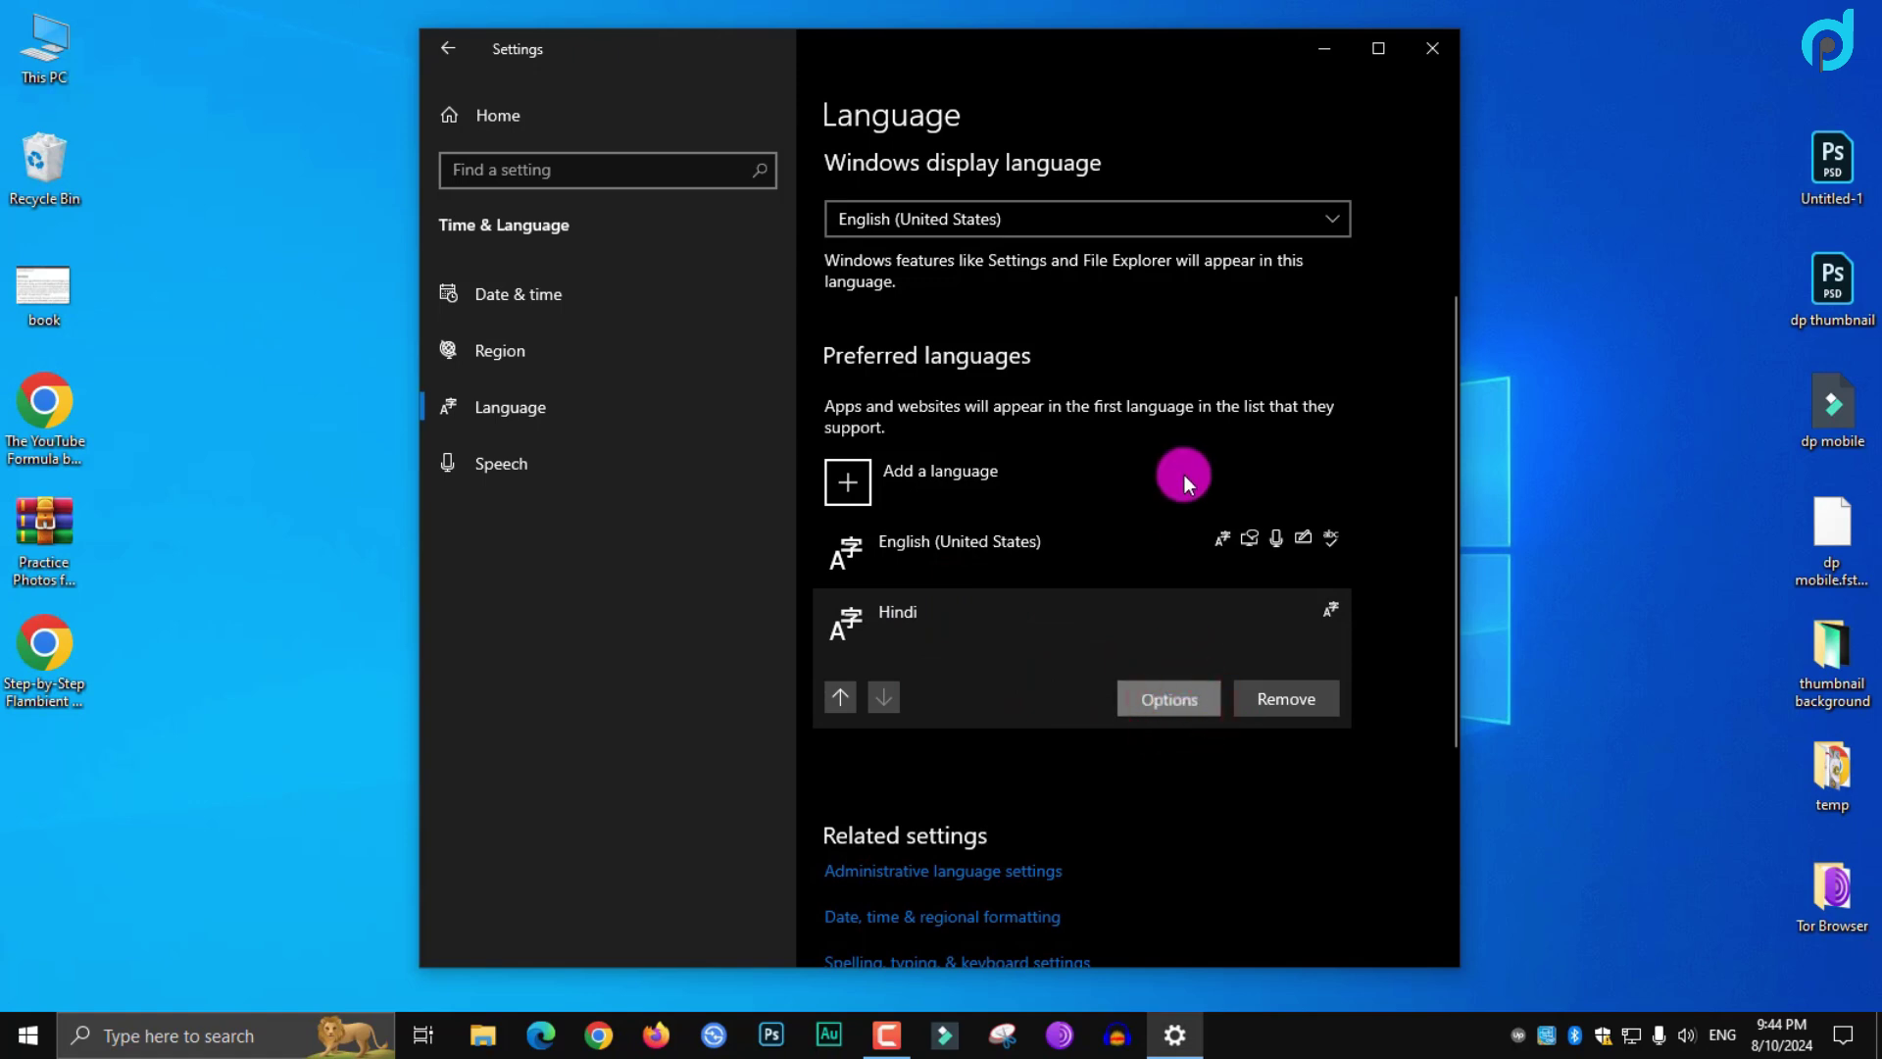
left_click(1162, 700)
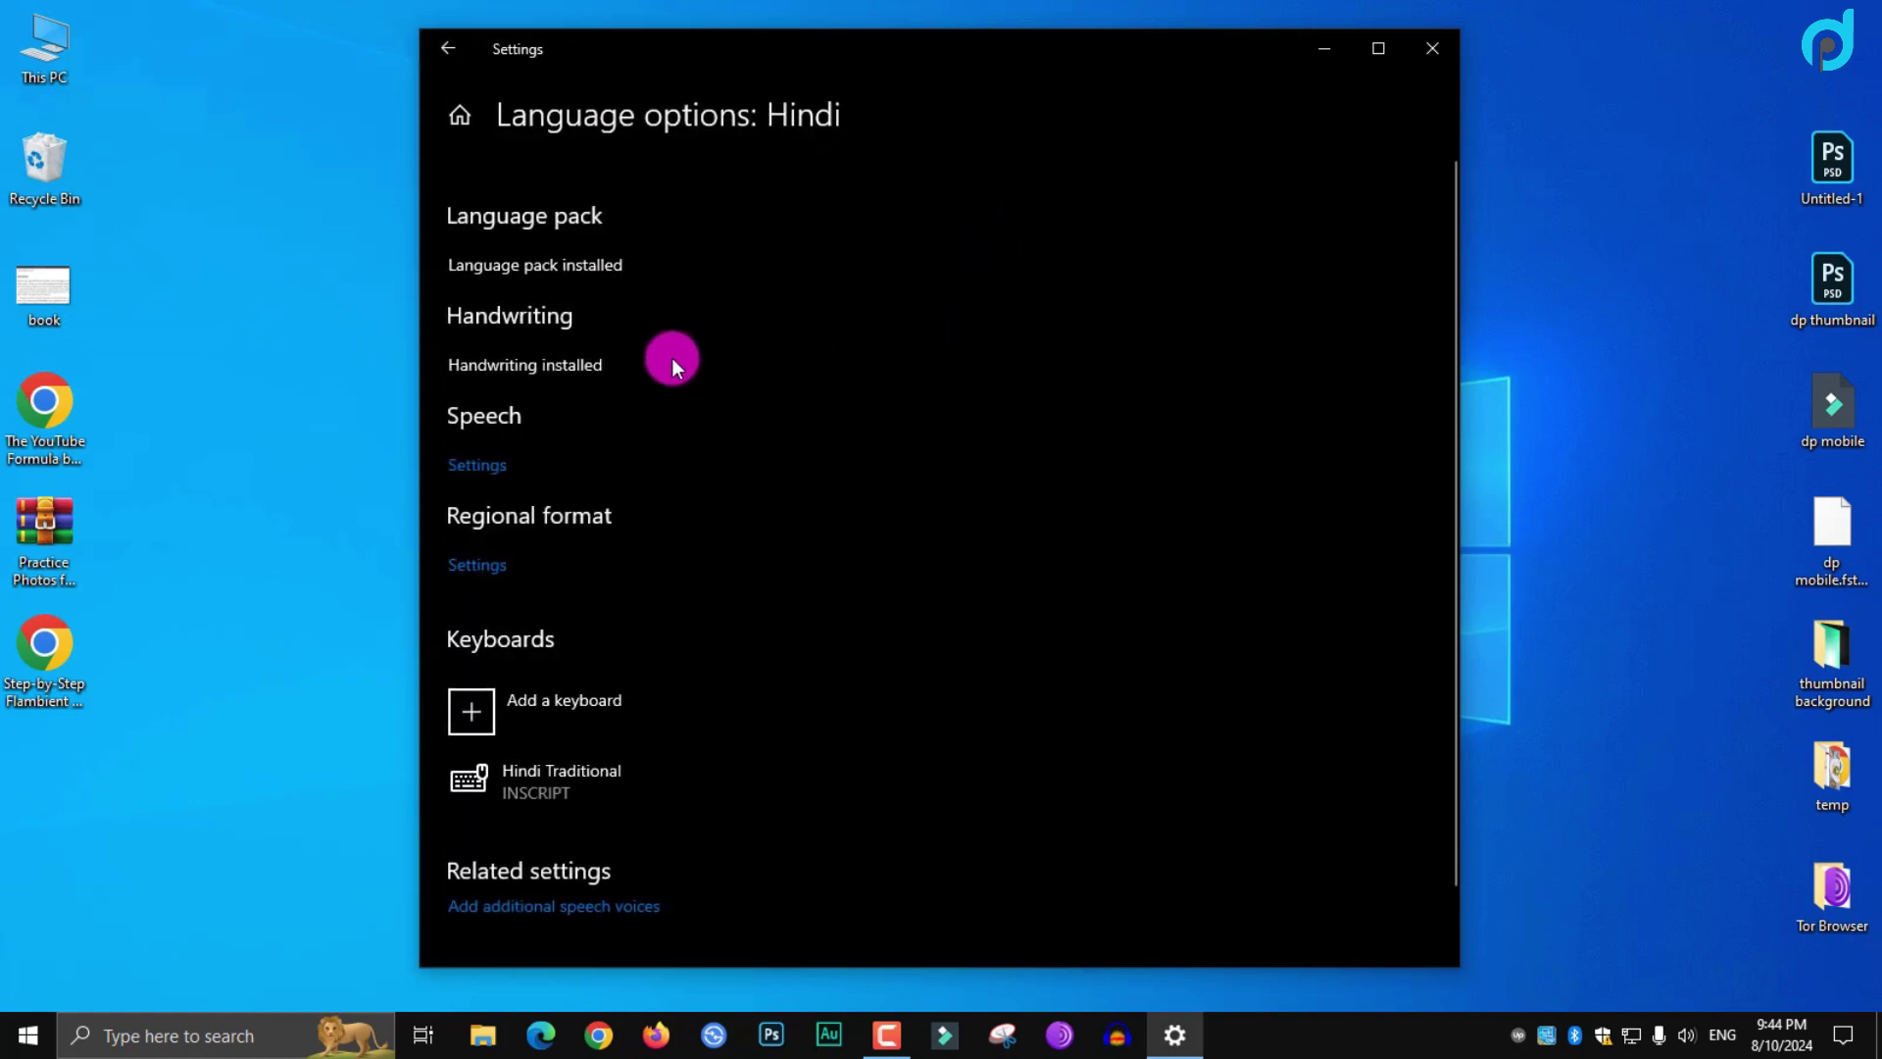
Add the Hindi Phonetic keyboard to the Hindi language and close Settings
scroll(669, 503, "down", 1)
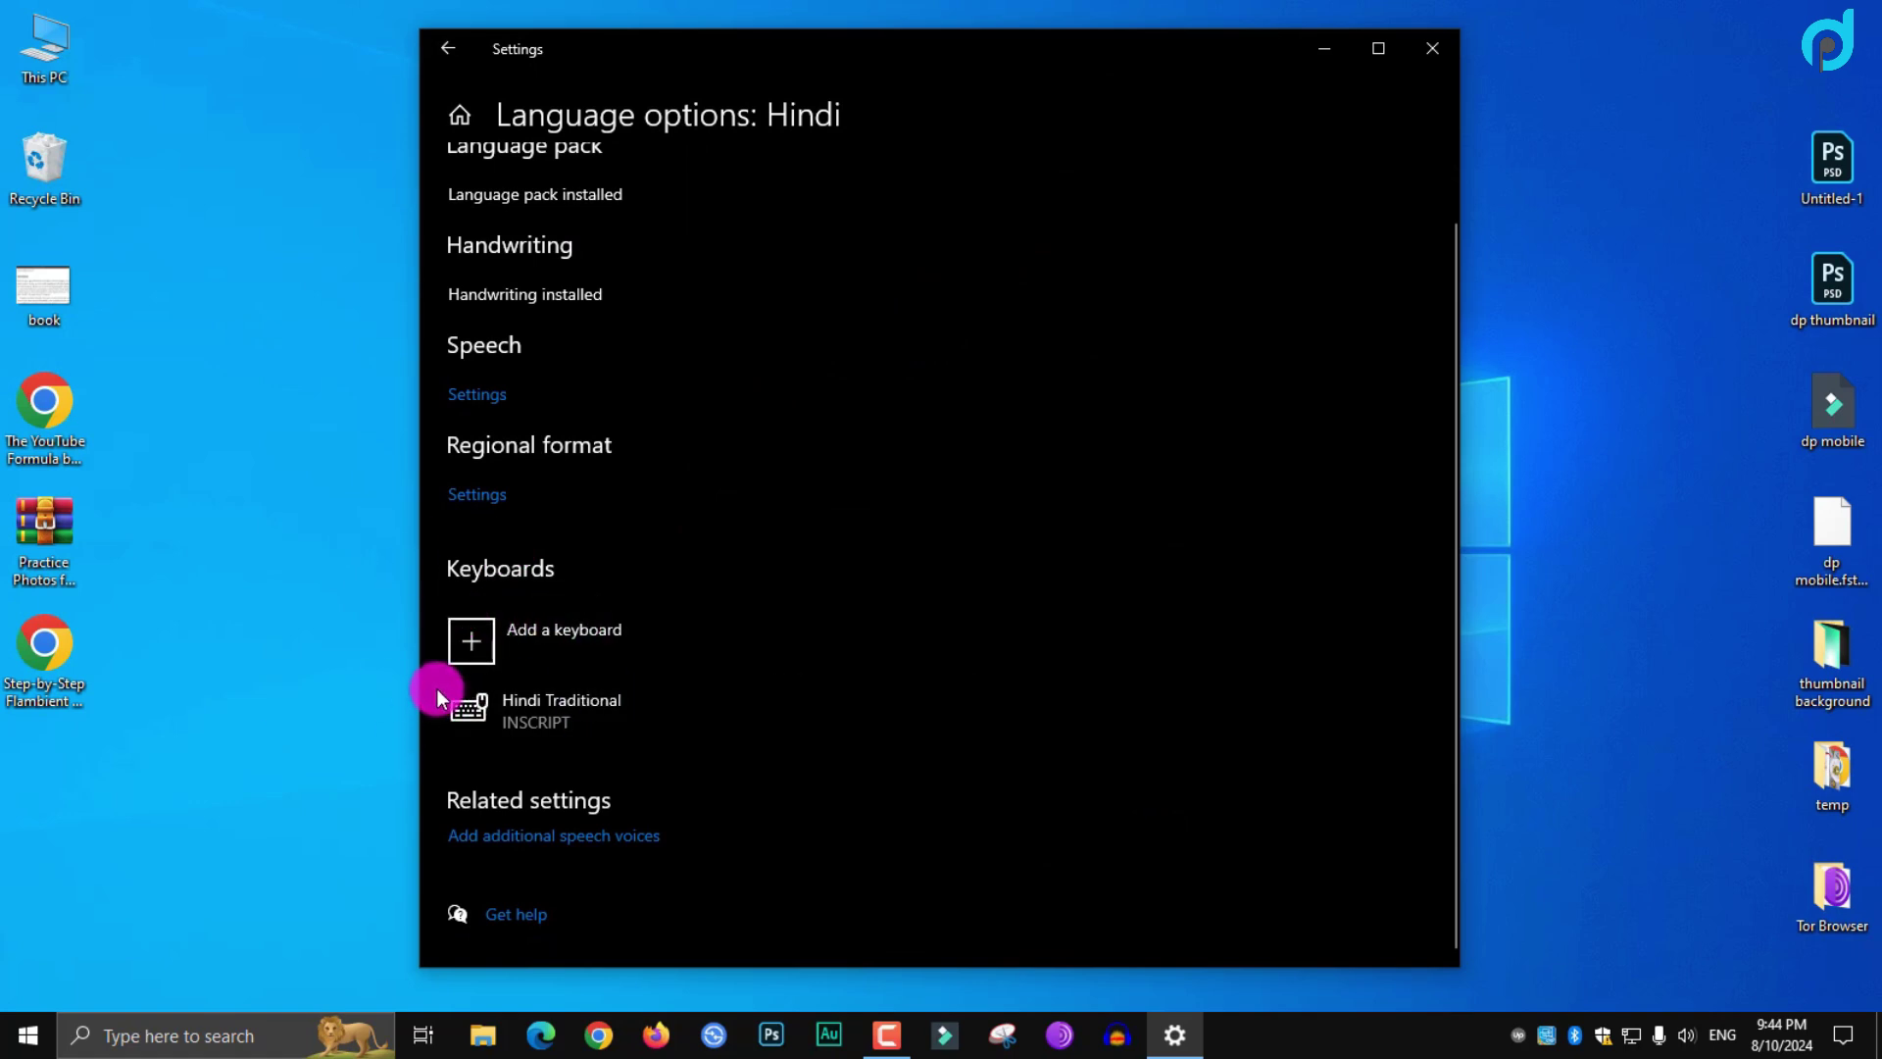
left_click_drag(616, 713, 756, 738)
left_click_drag(438, 603, 791, 692)
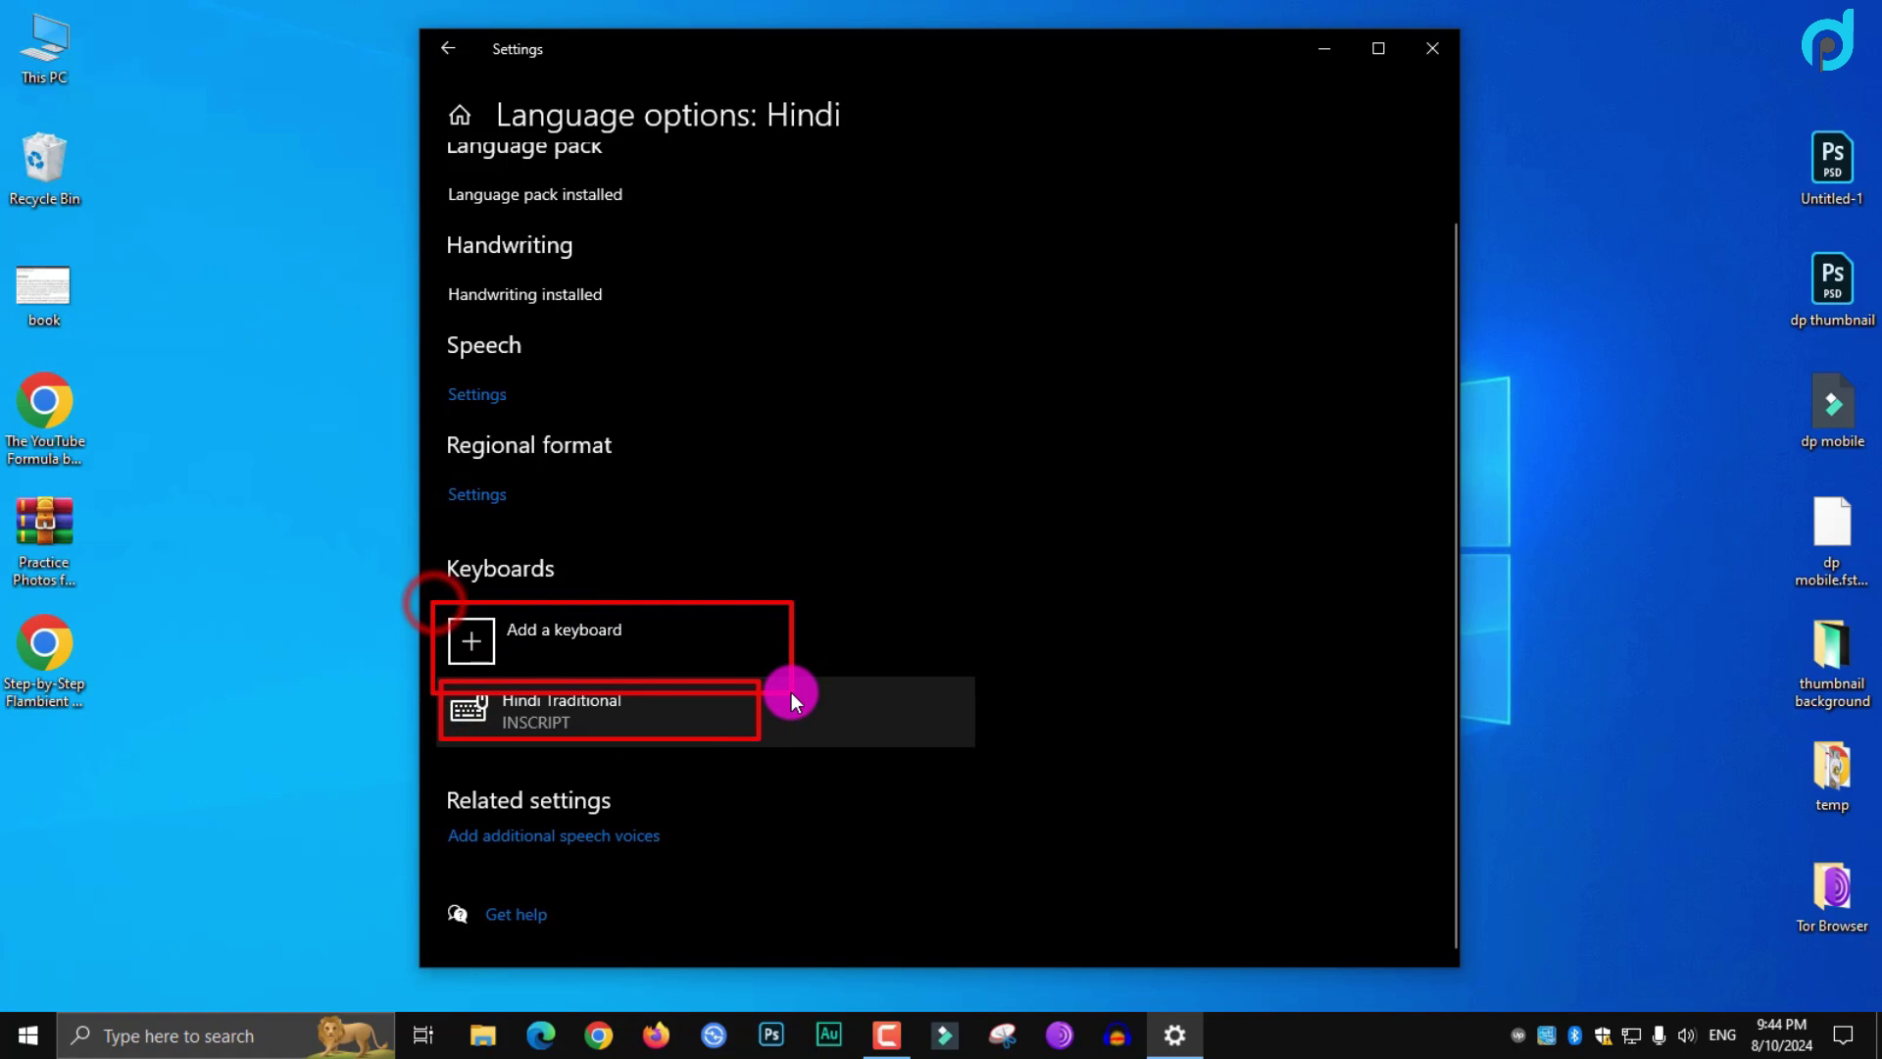
left_click(589, 631)
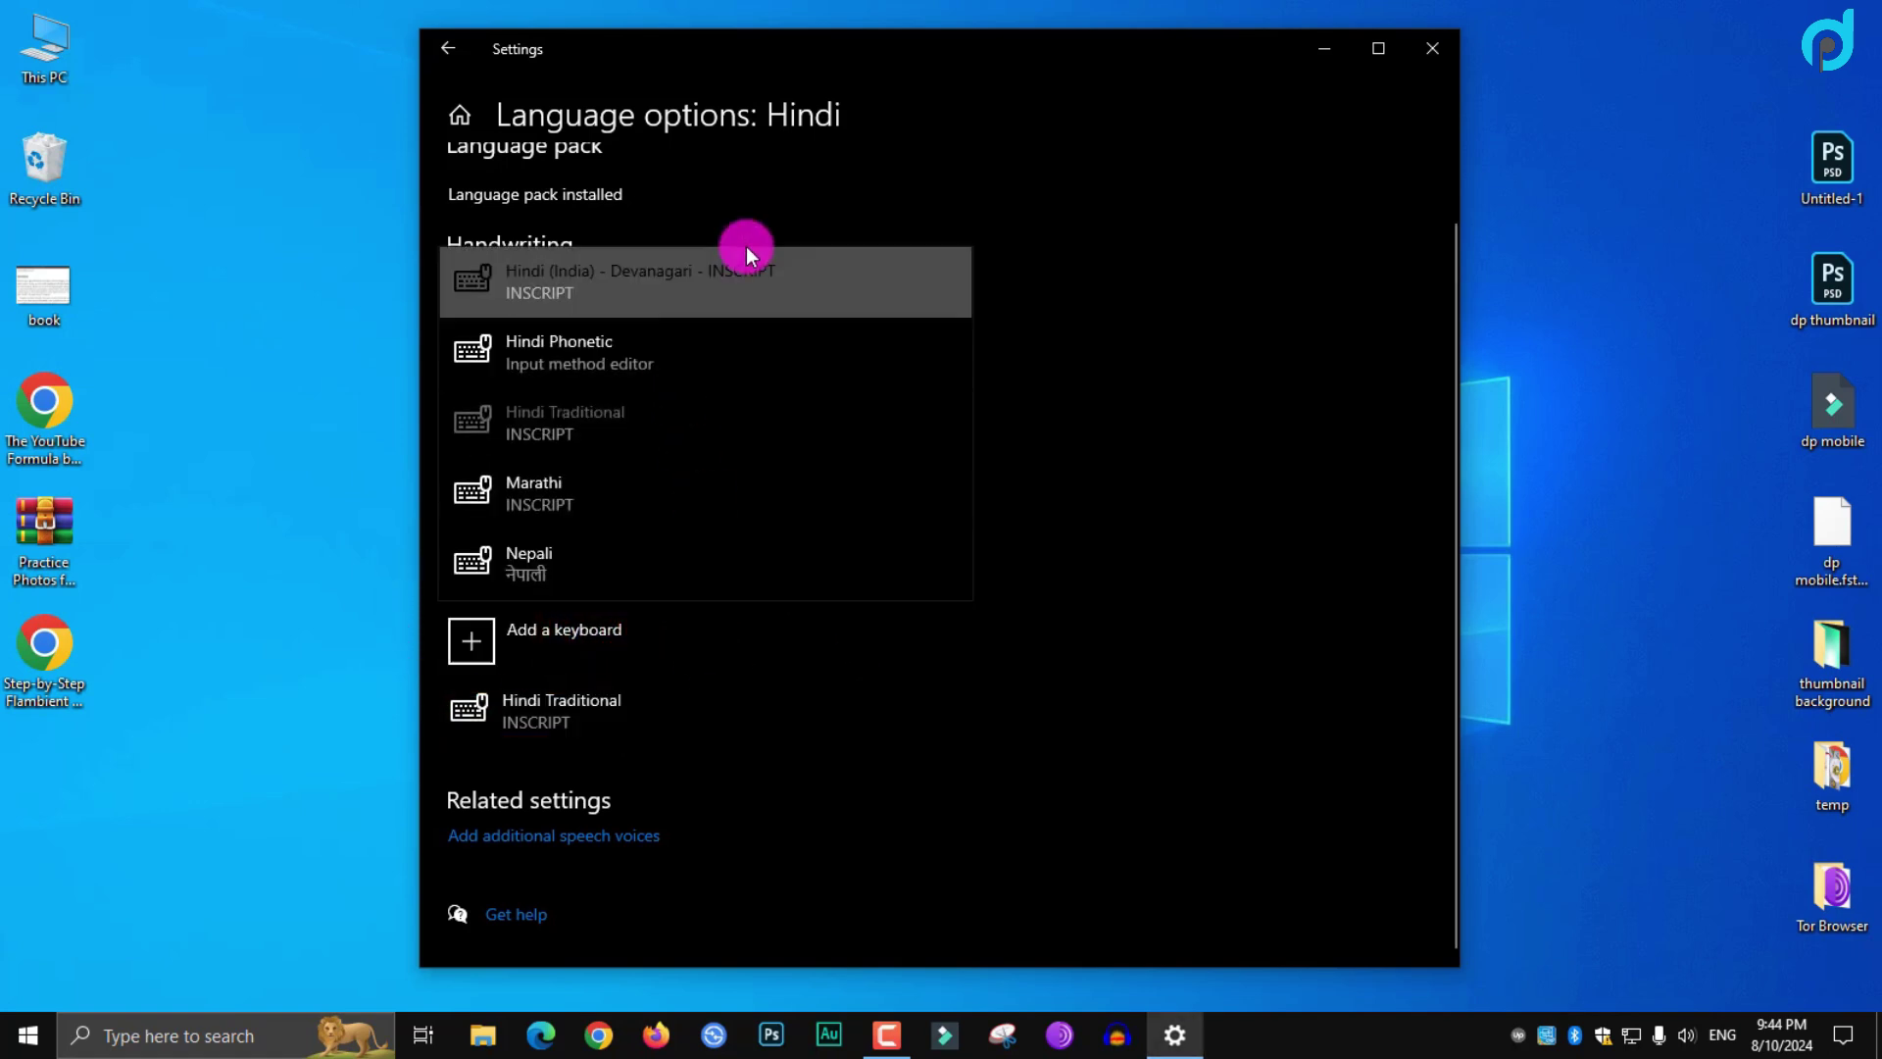
mouse_move(445, 326)
left_mouse_down()
mouse_move(841, 422)
mouse_move(843, 390)
left_mouse_up()
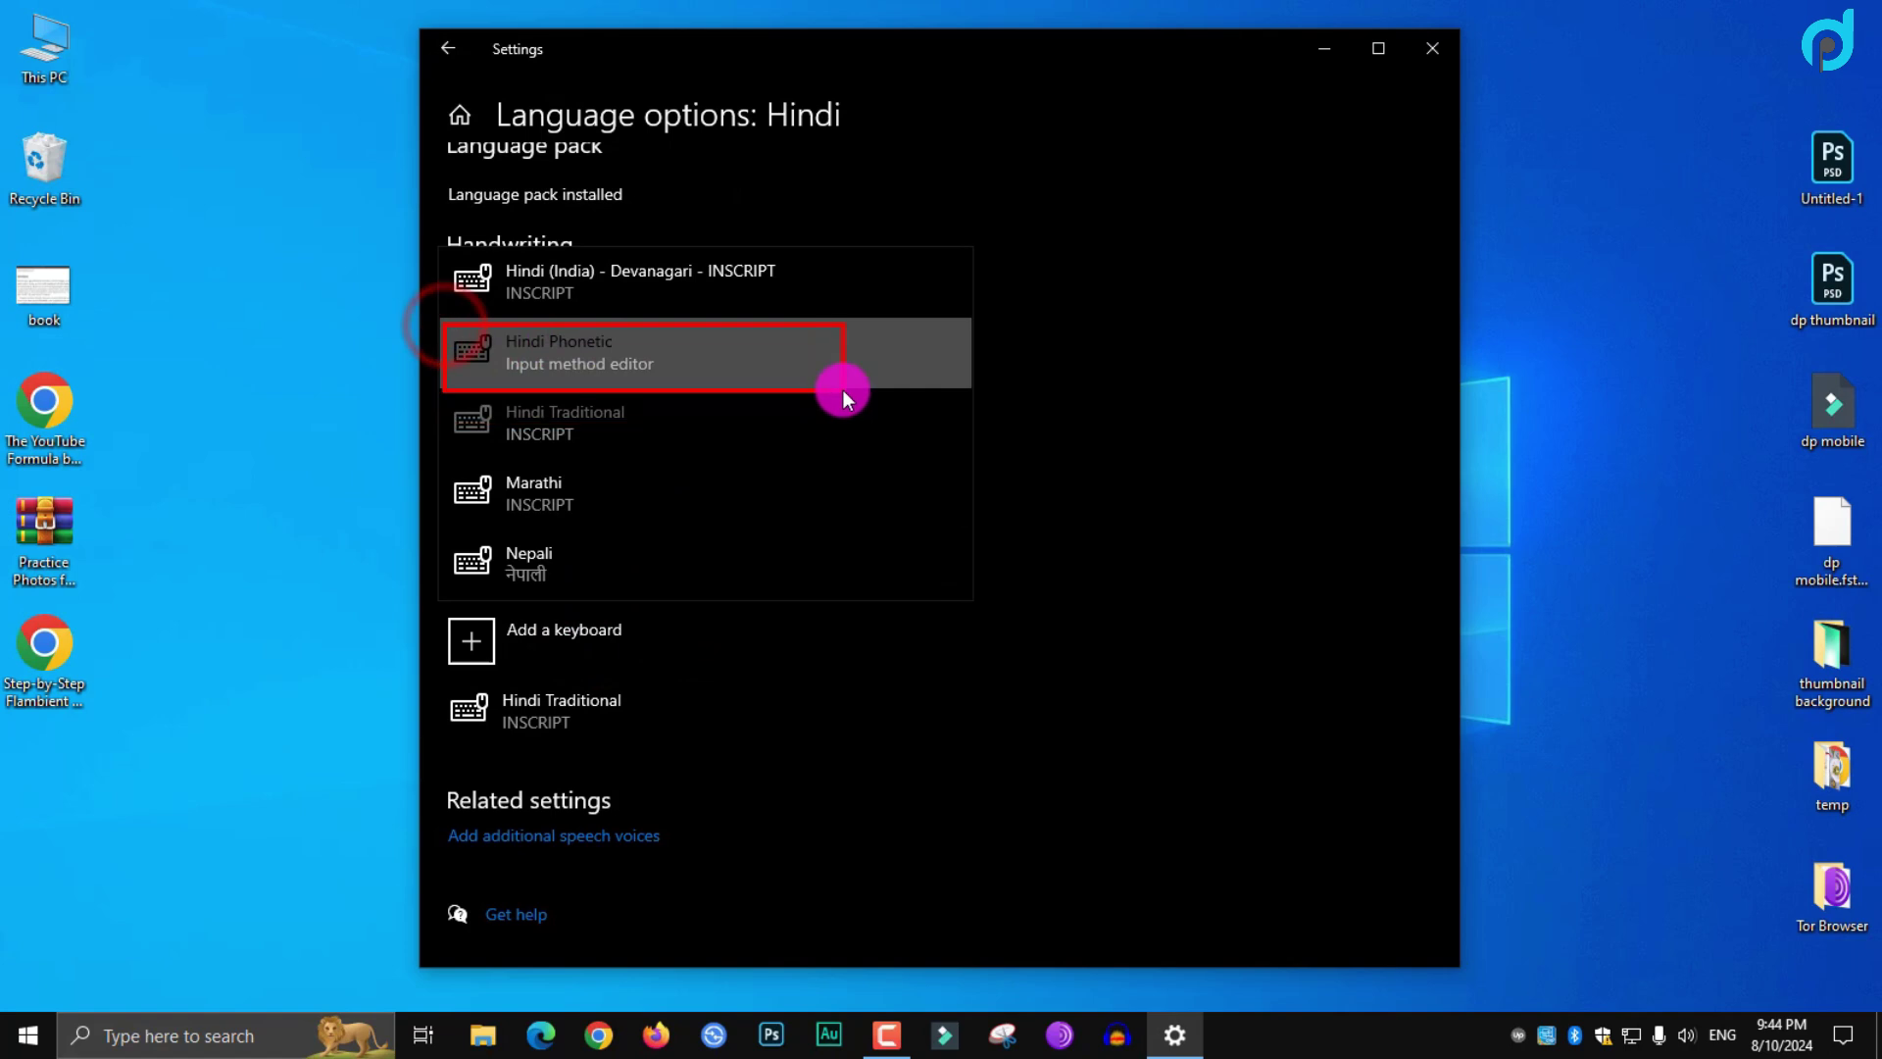
left_click(674, 367)
left_click(568, 630)
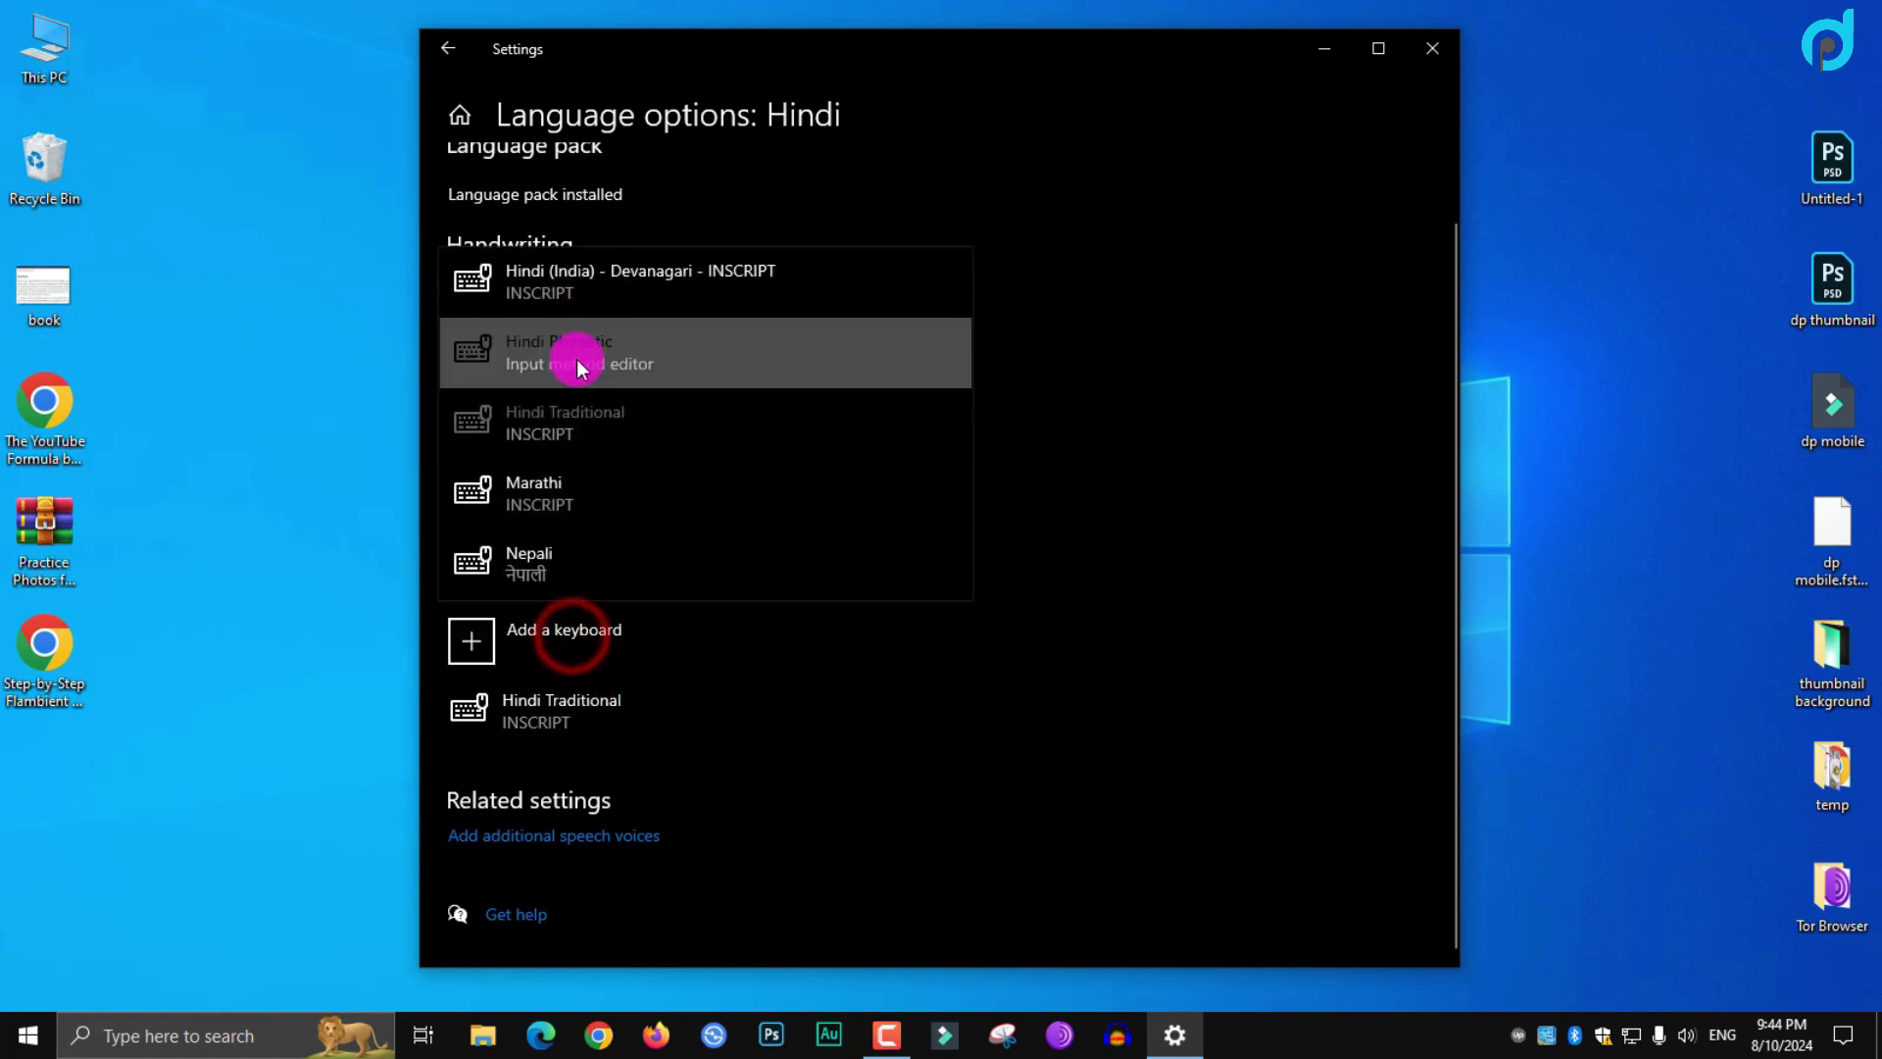
left_click(579, 364)
scroll(610, 841, "down", 1)
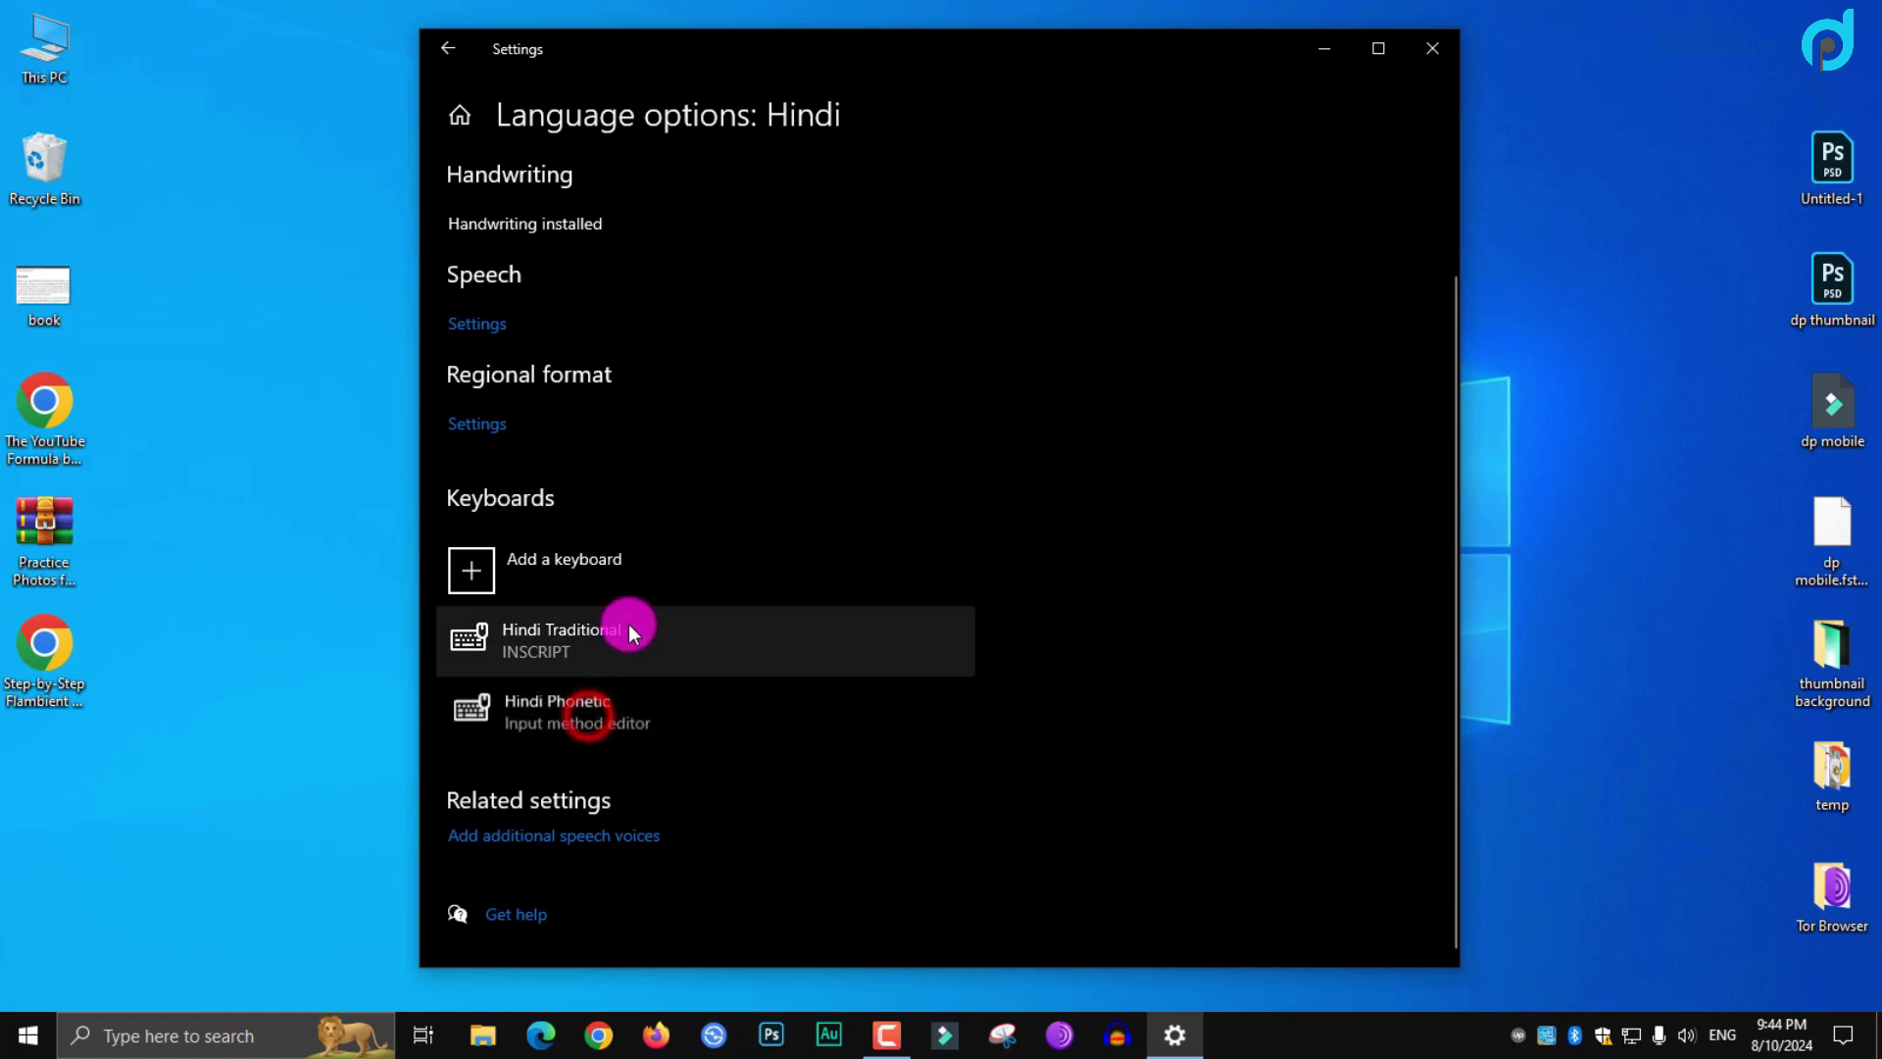
scroll(637, 623, "up", 2)
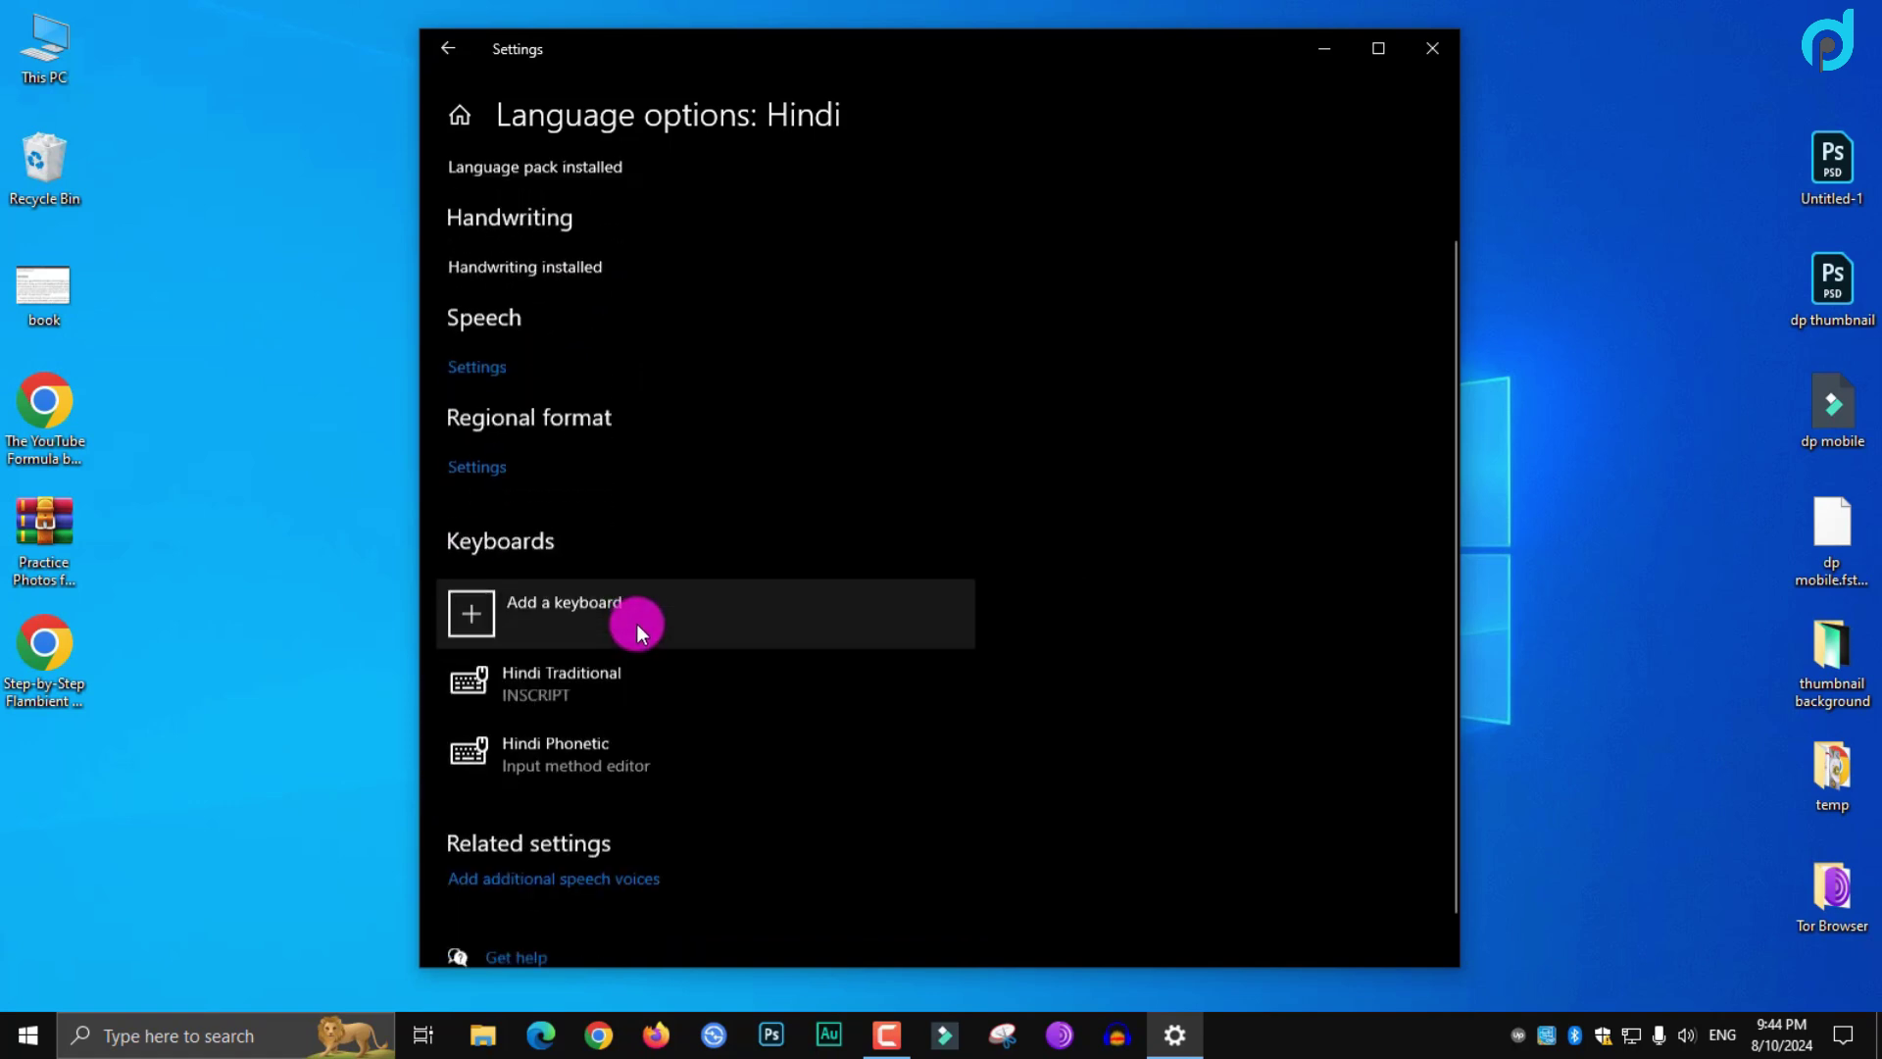
scroll(803, 623, "down", 2)
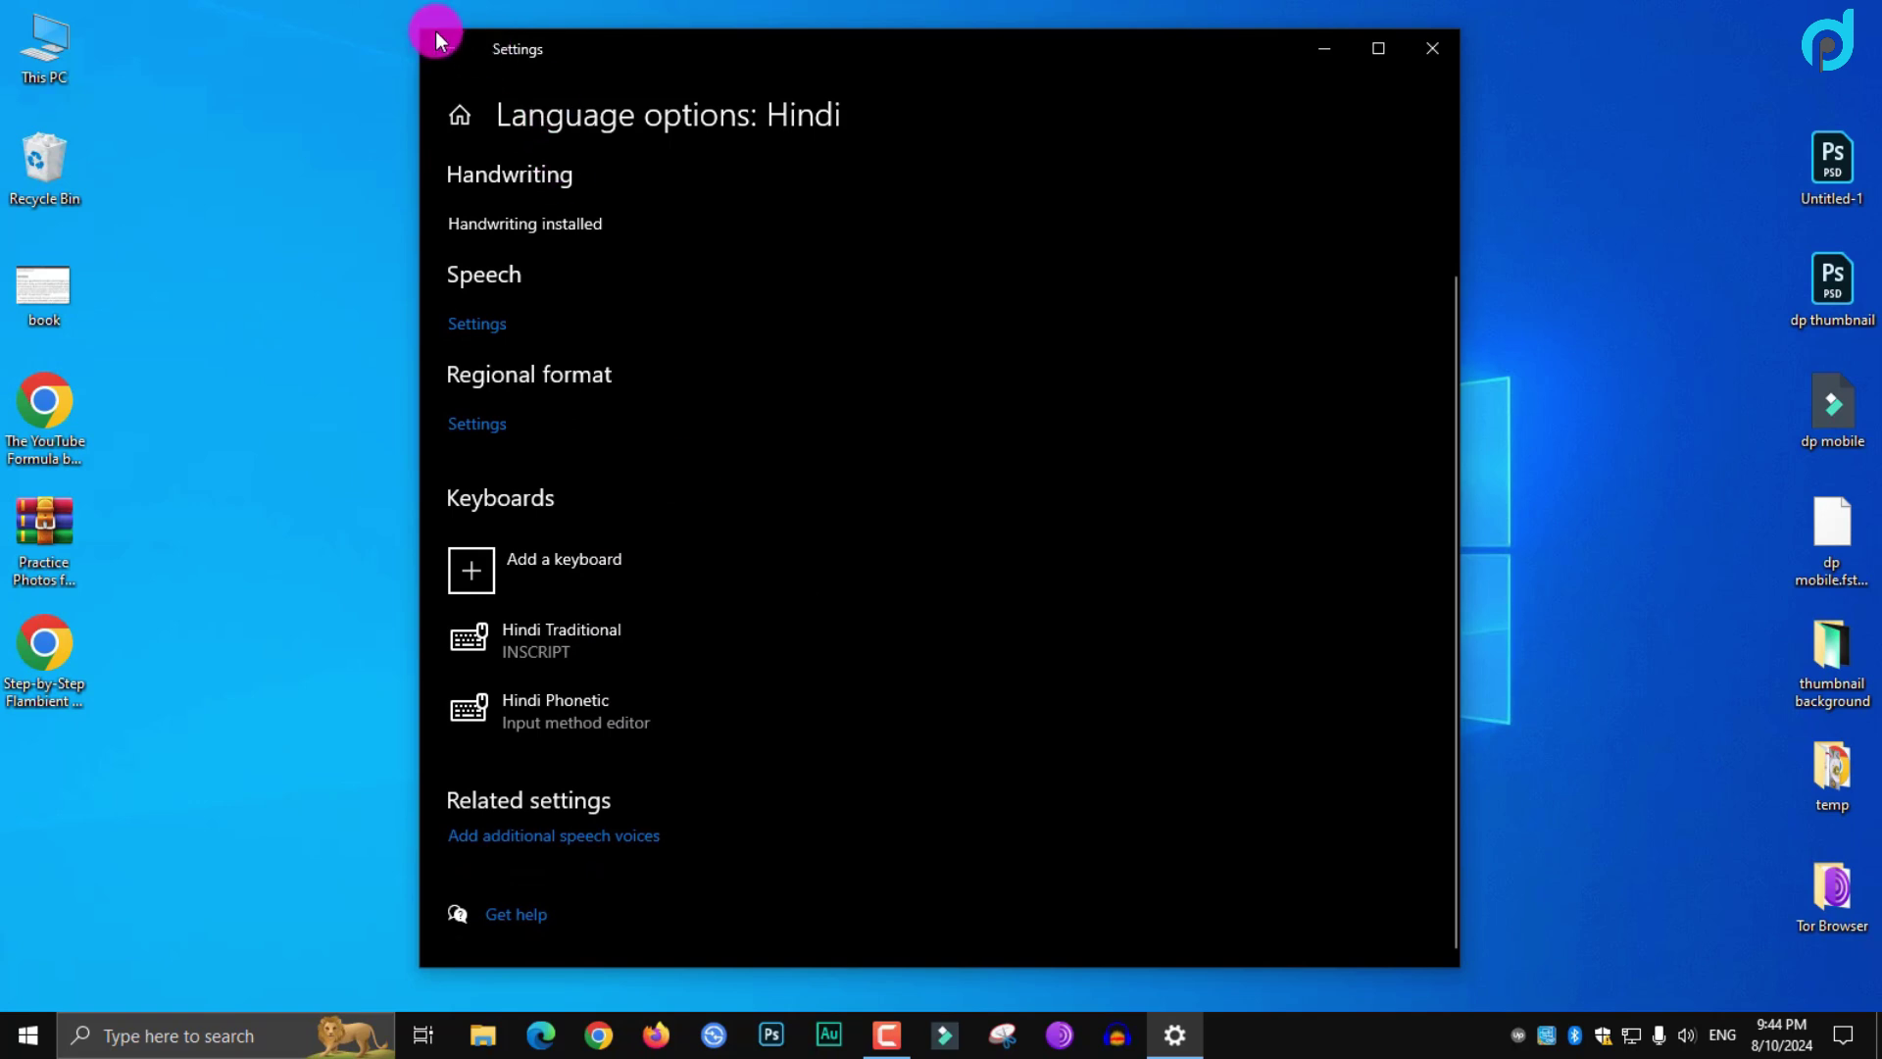
left_click(451, 51)
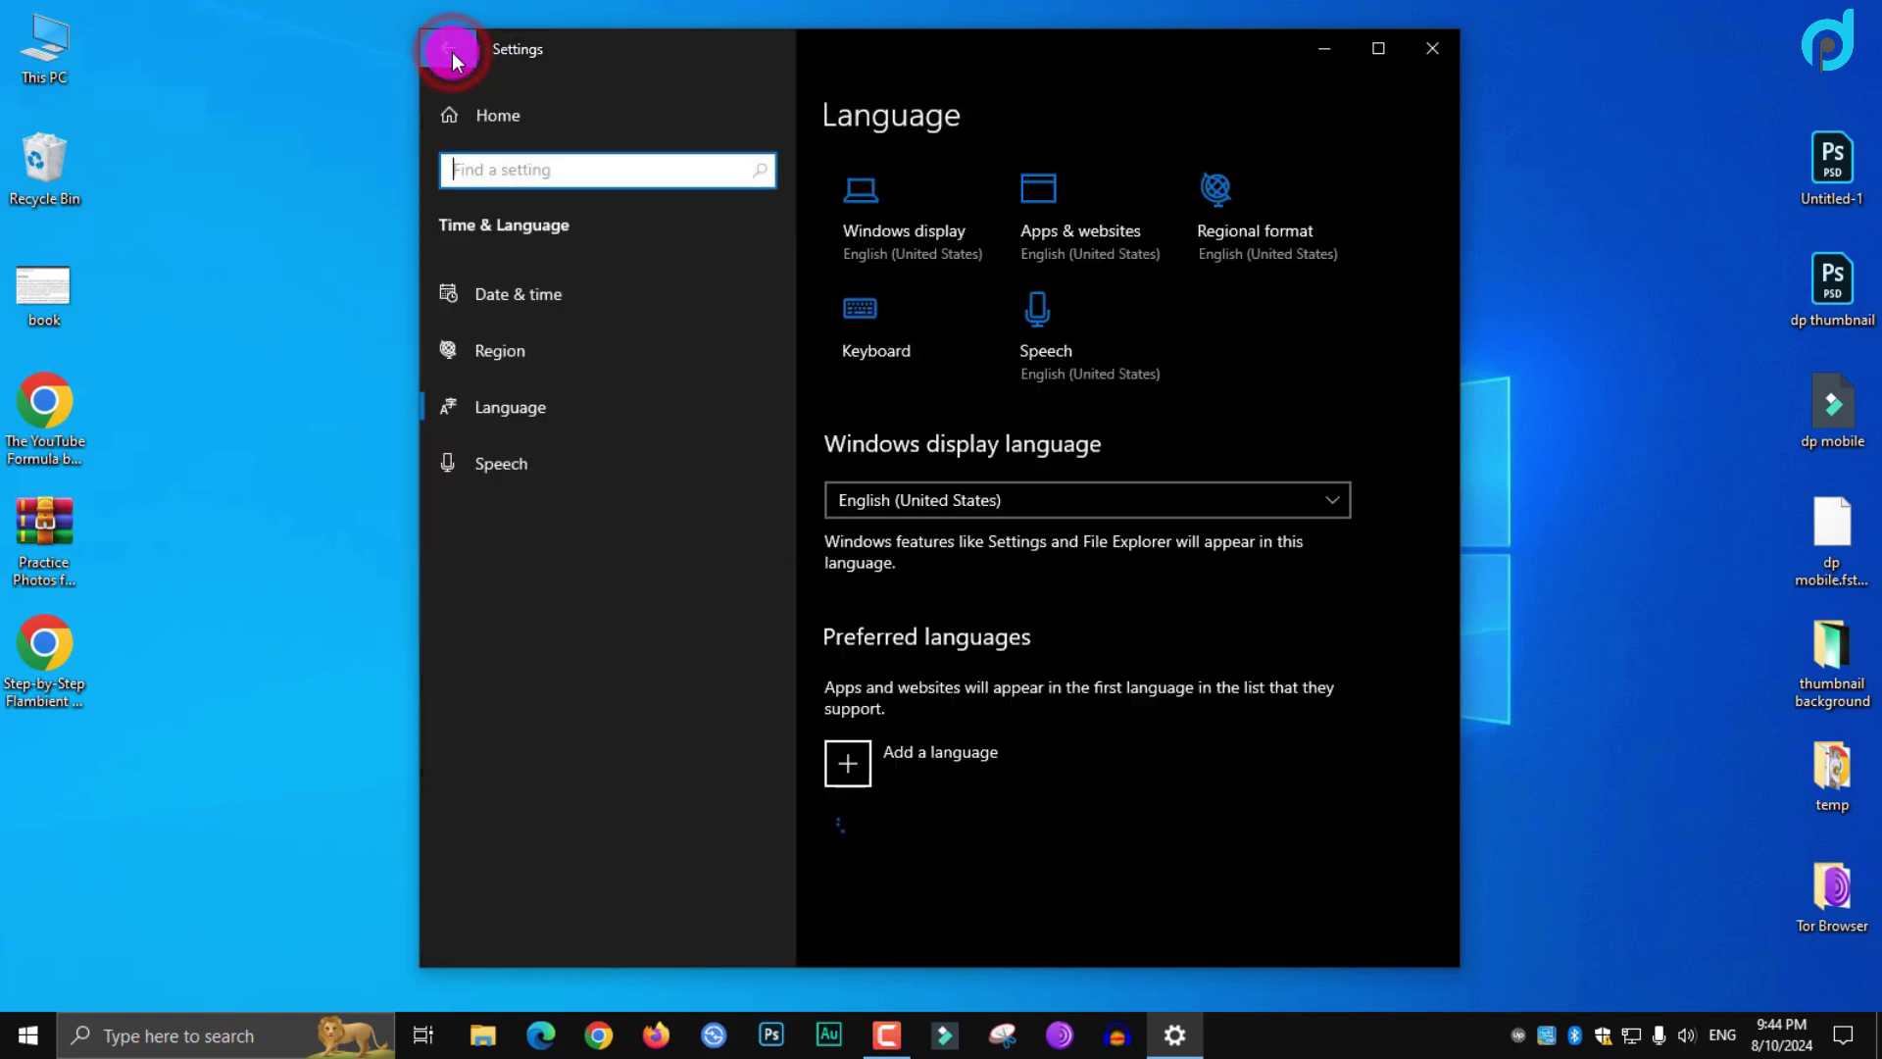
left_click(1447, 51)
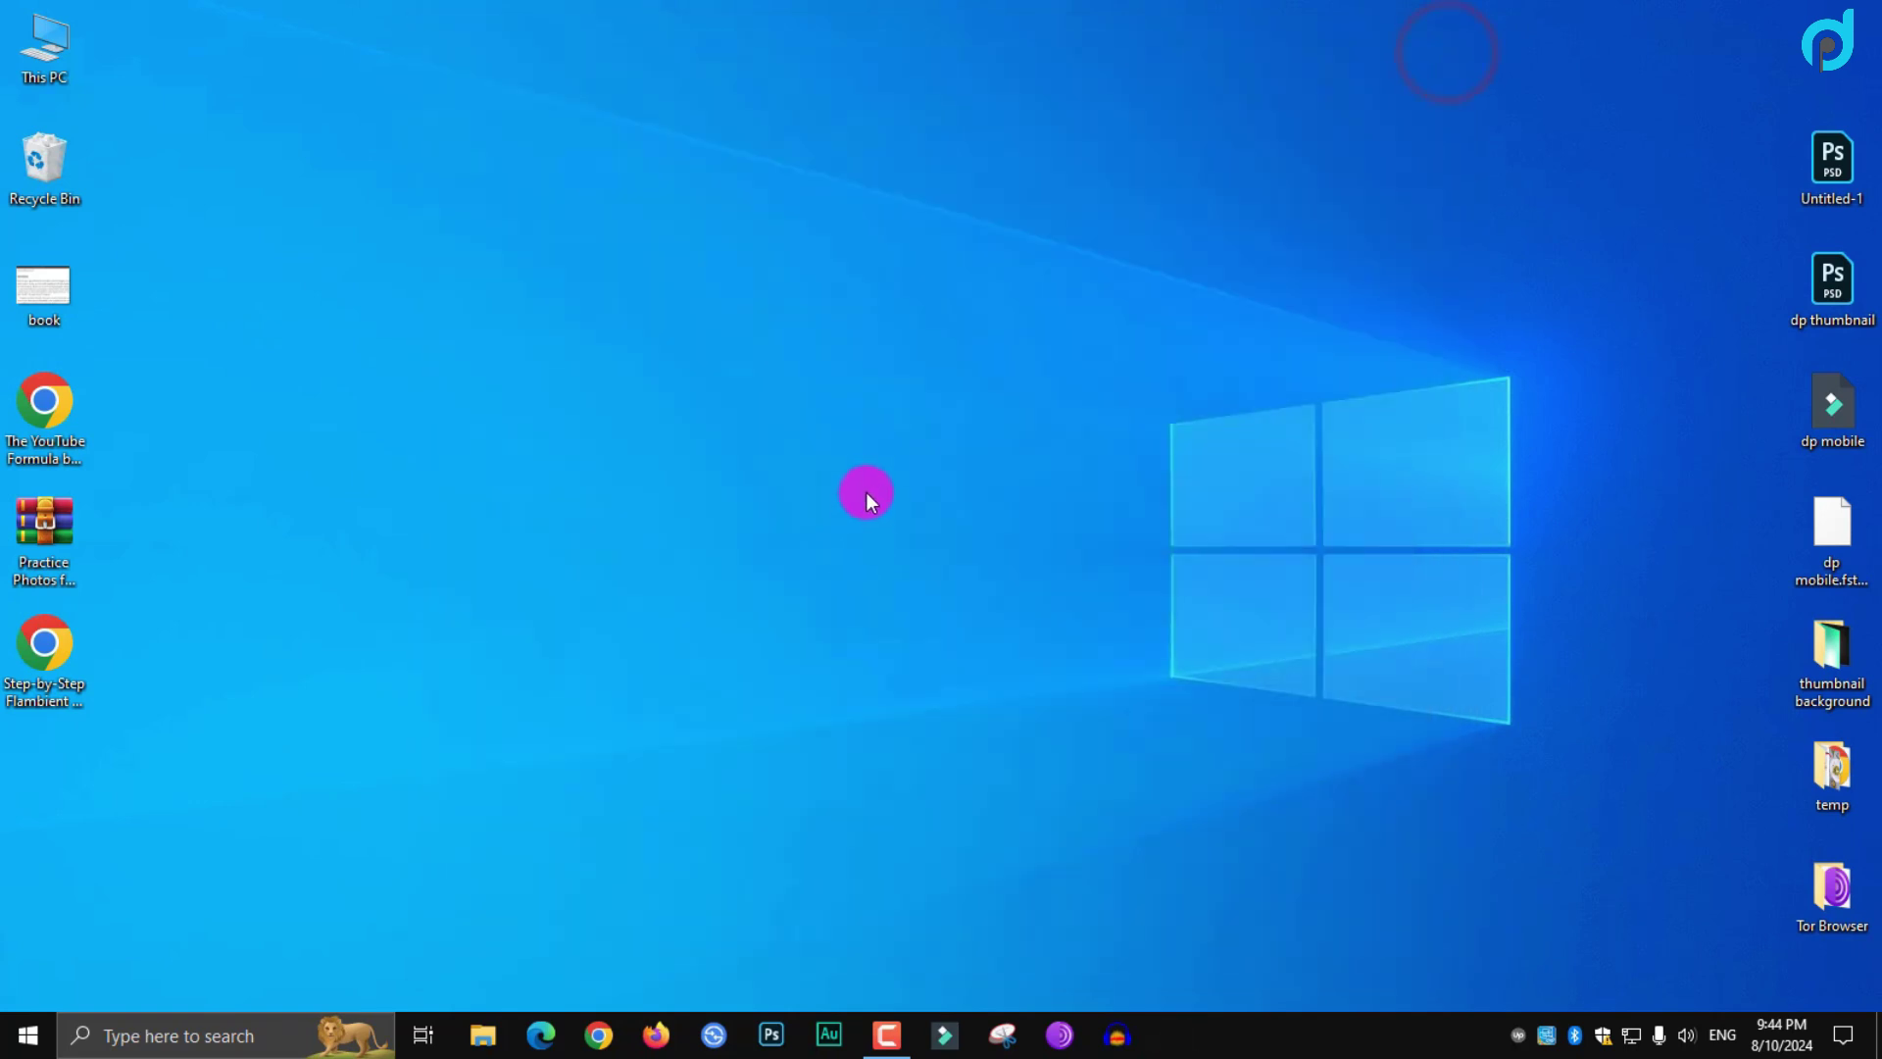
Create a new text document on the desktop with its default name and open it in Notepad
right_click(750, 282)
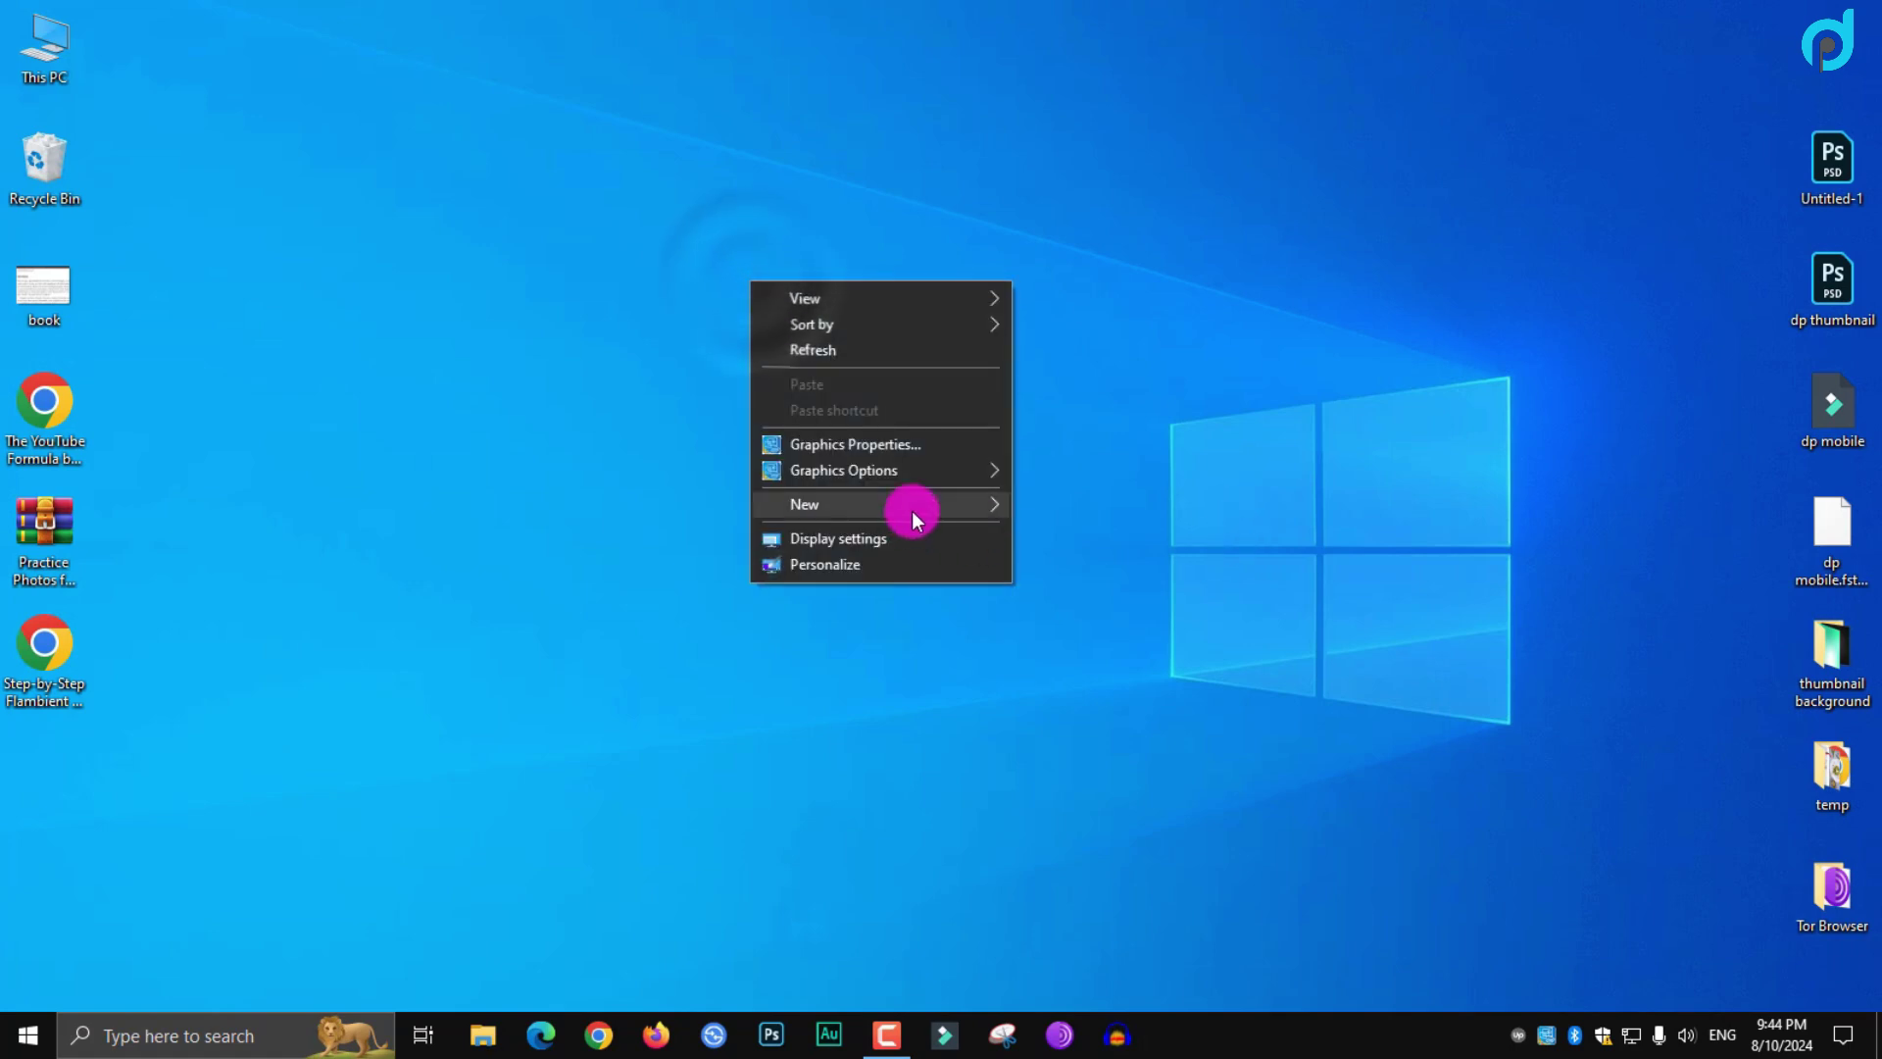
left_click(911, 510)
left_click(1096, 618)
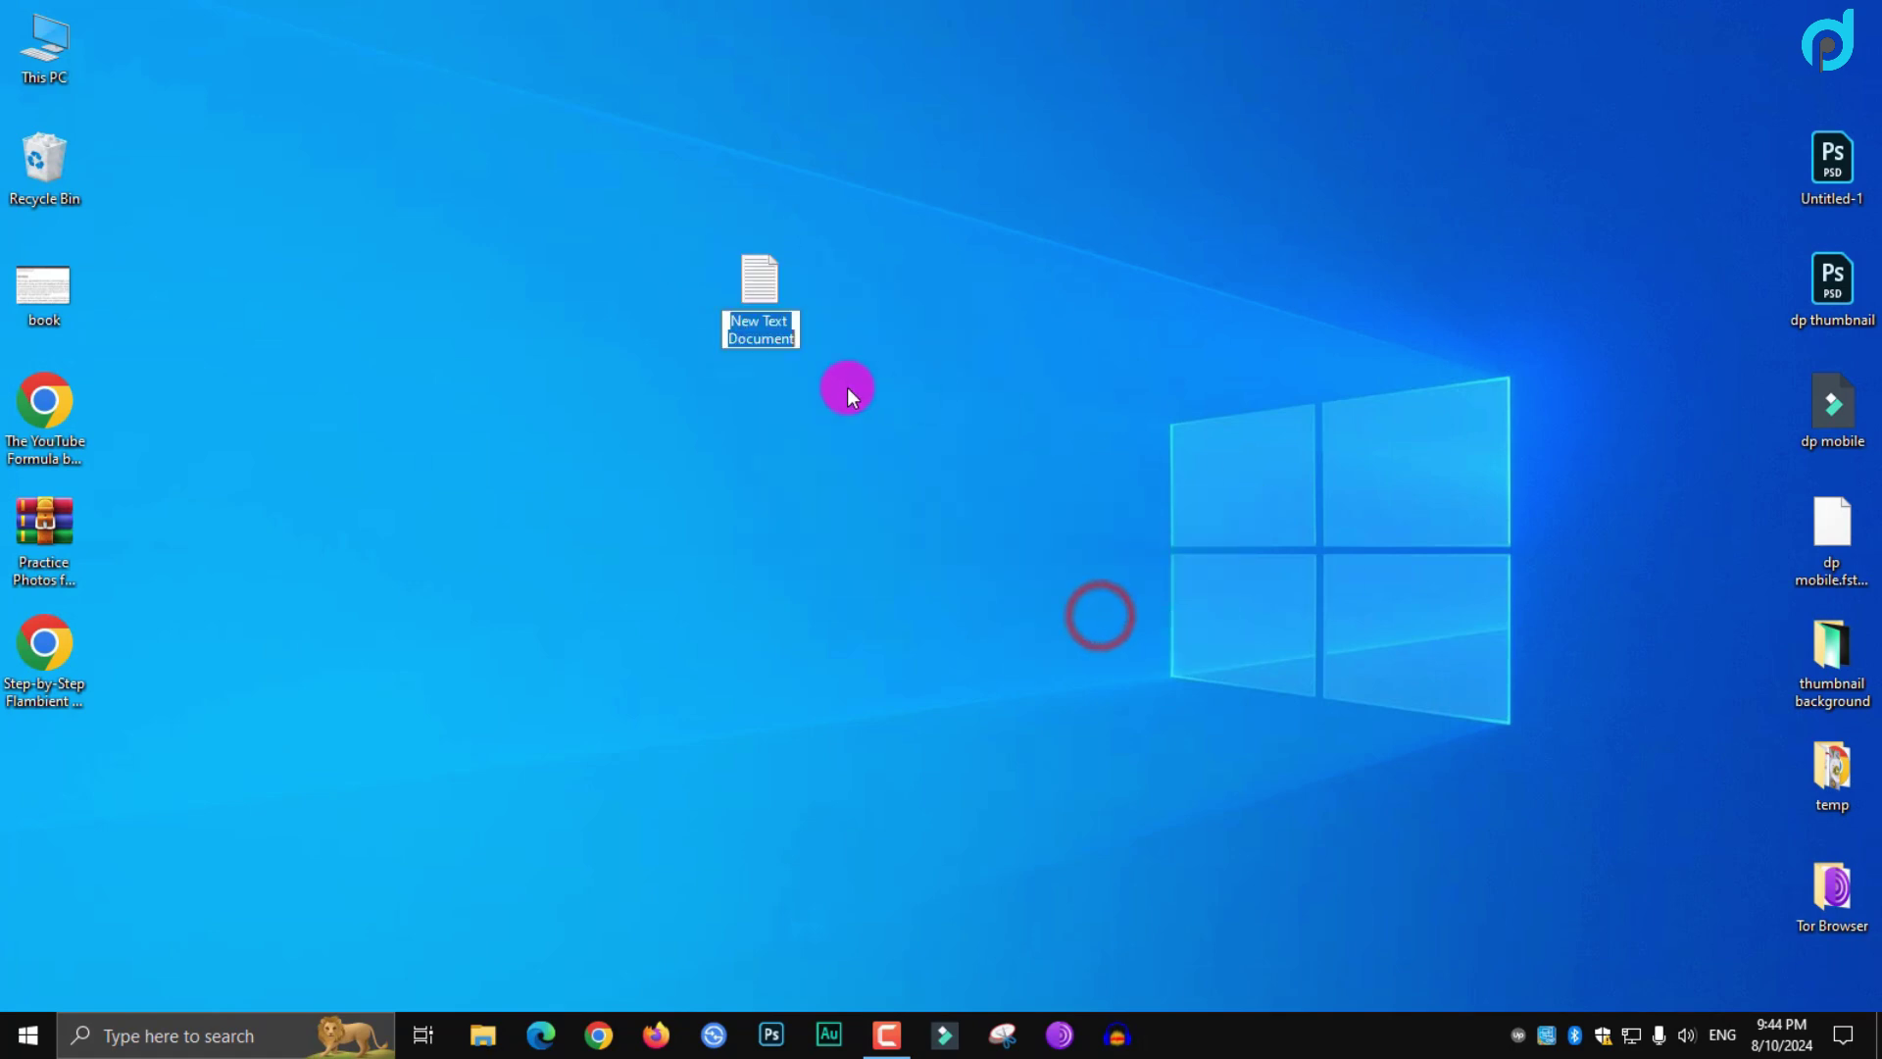
left_click(763, 297)
double_click(760, 301)
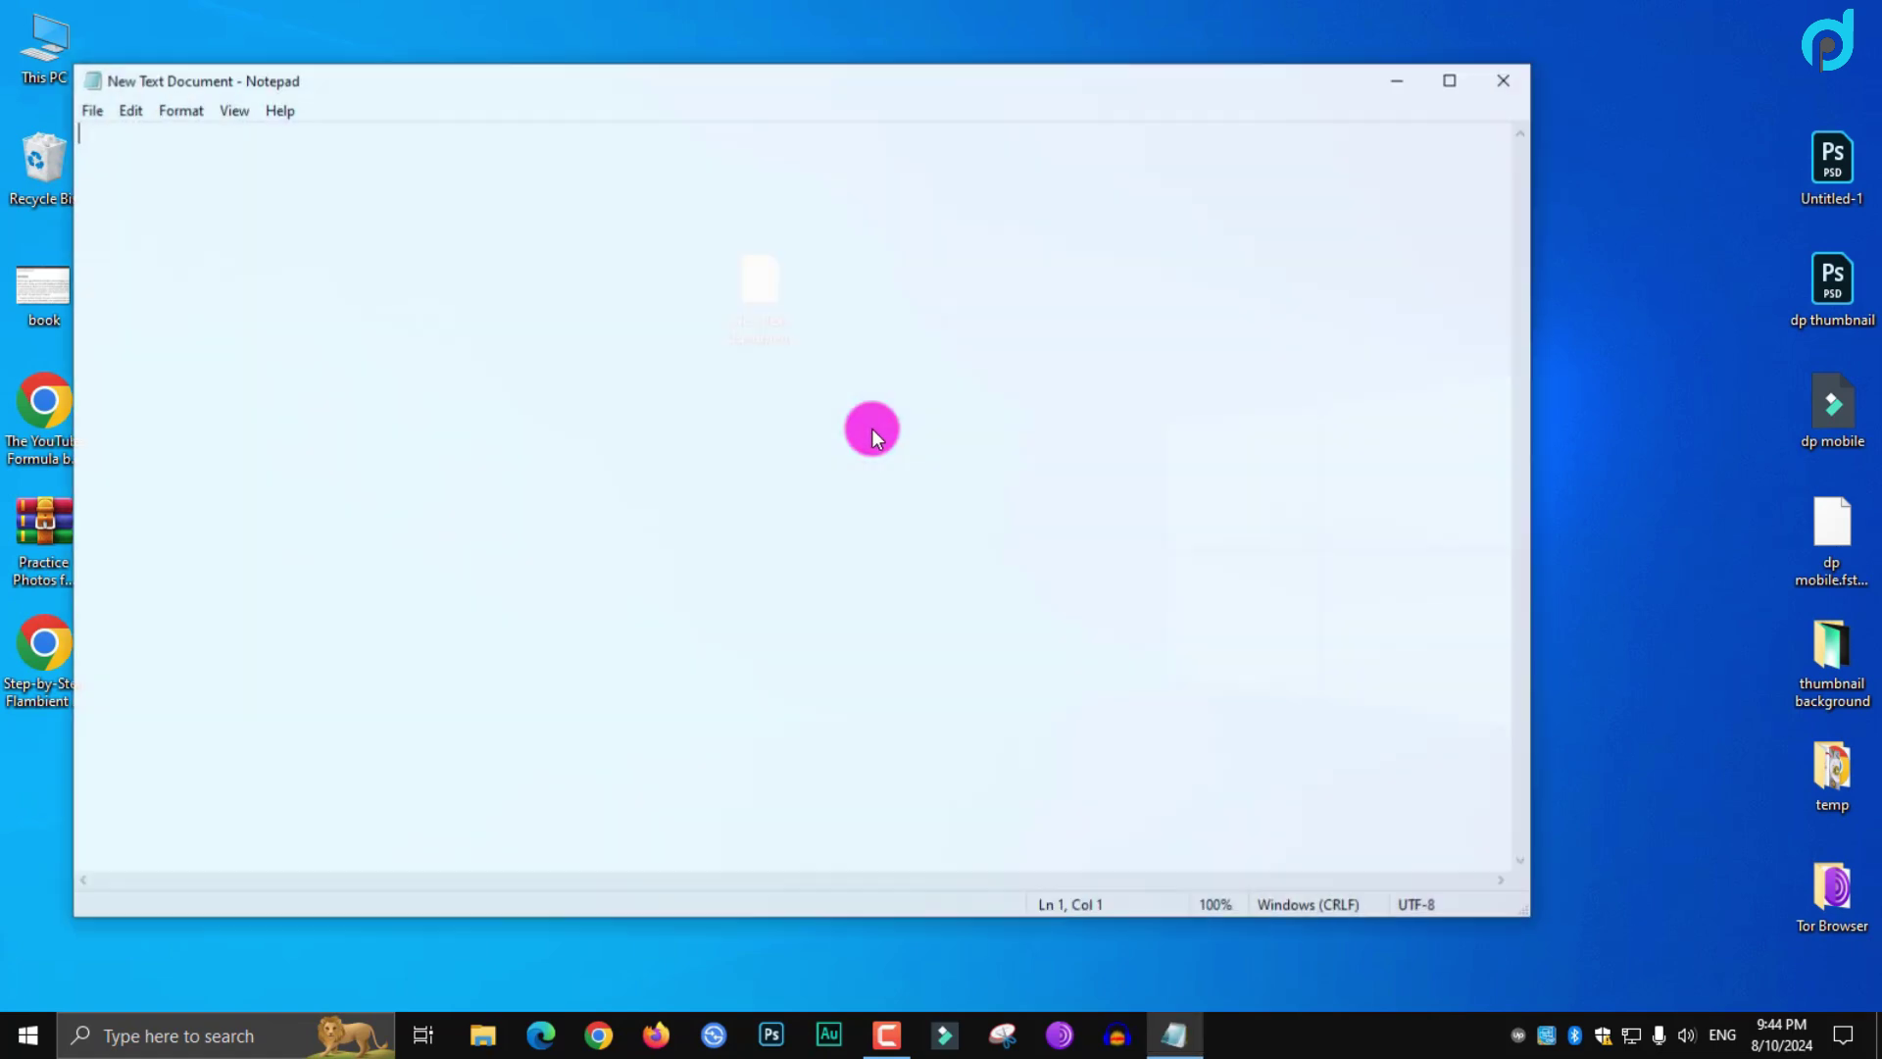
left_click_drag(1032, 79, 1203, 98)
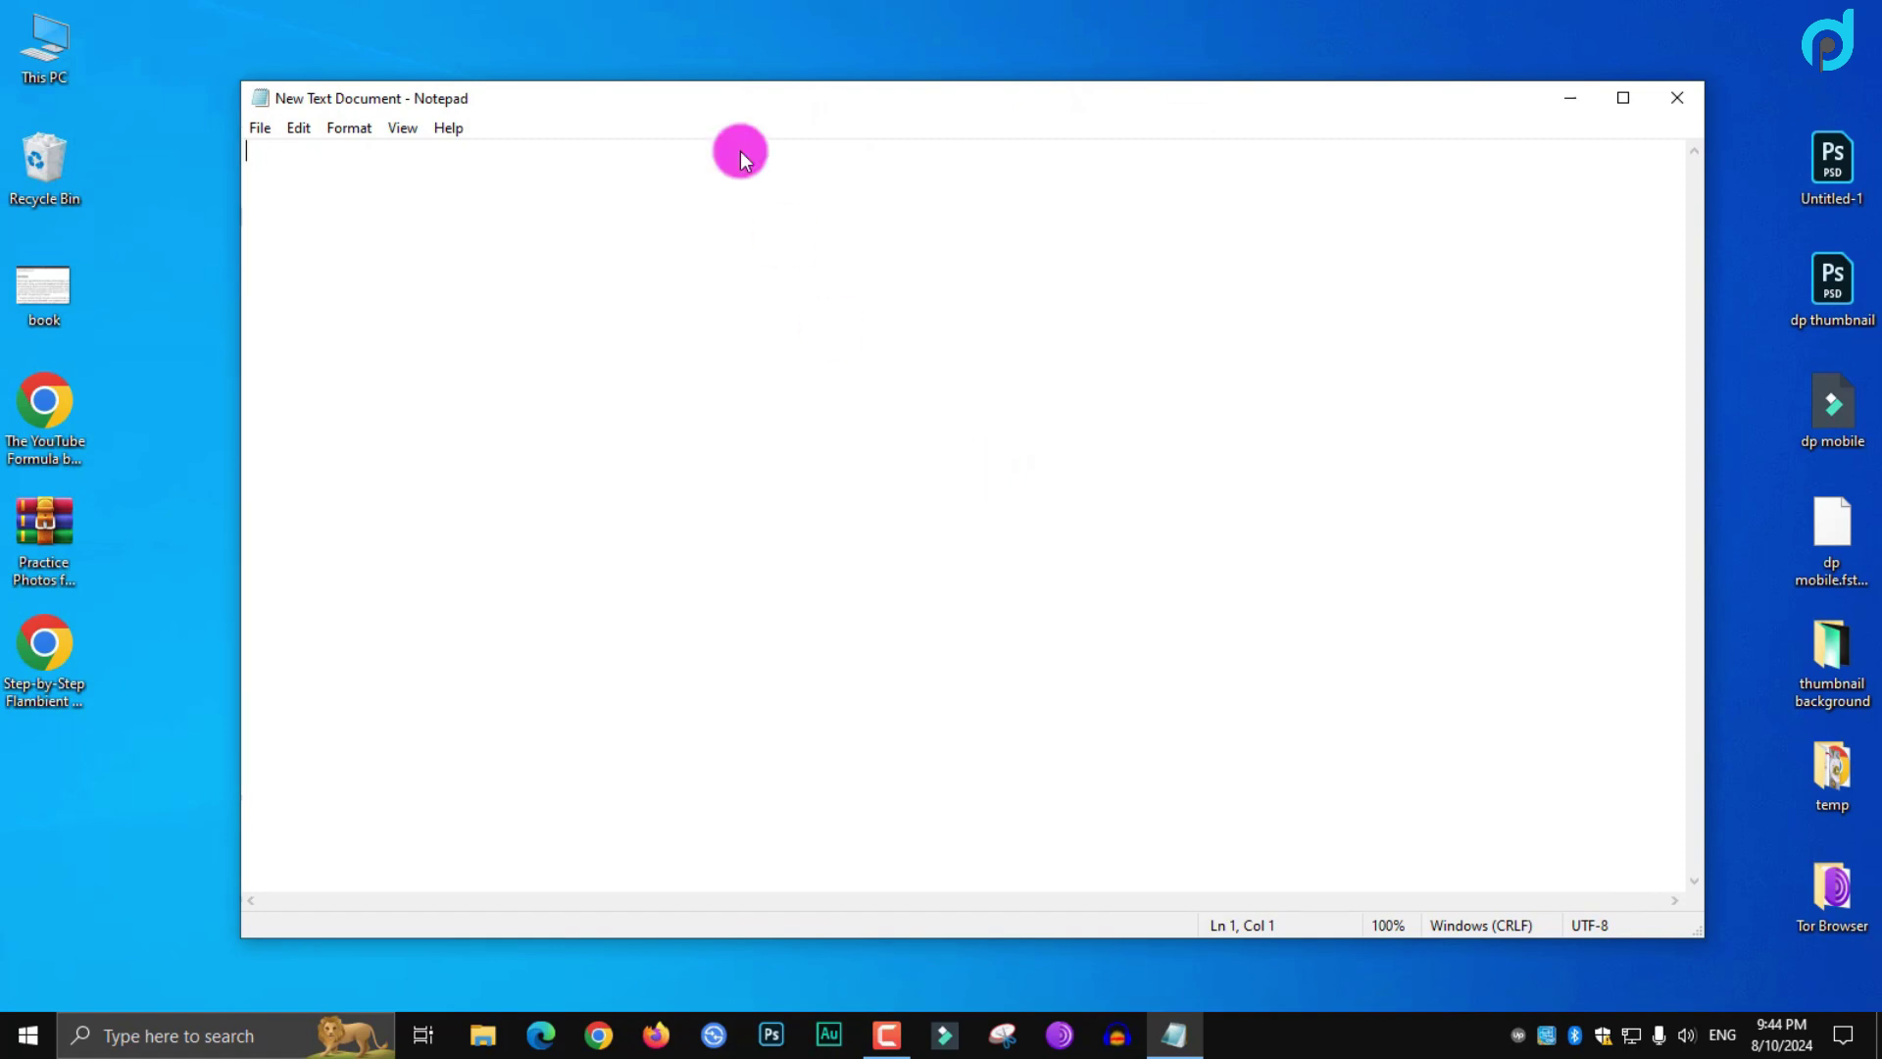
left_click_drag(749, 102, 786, 103)
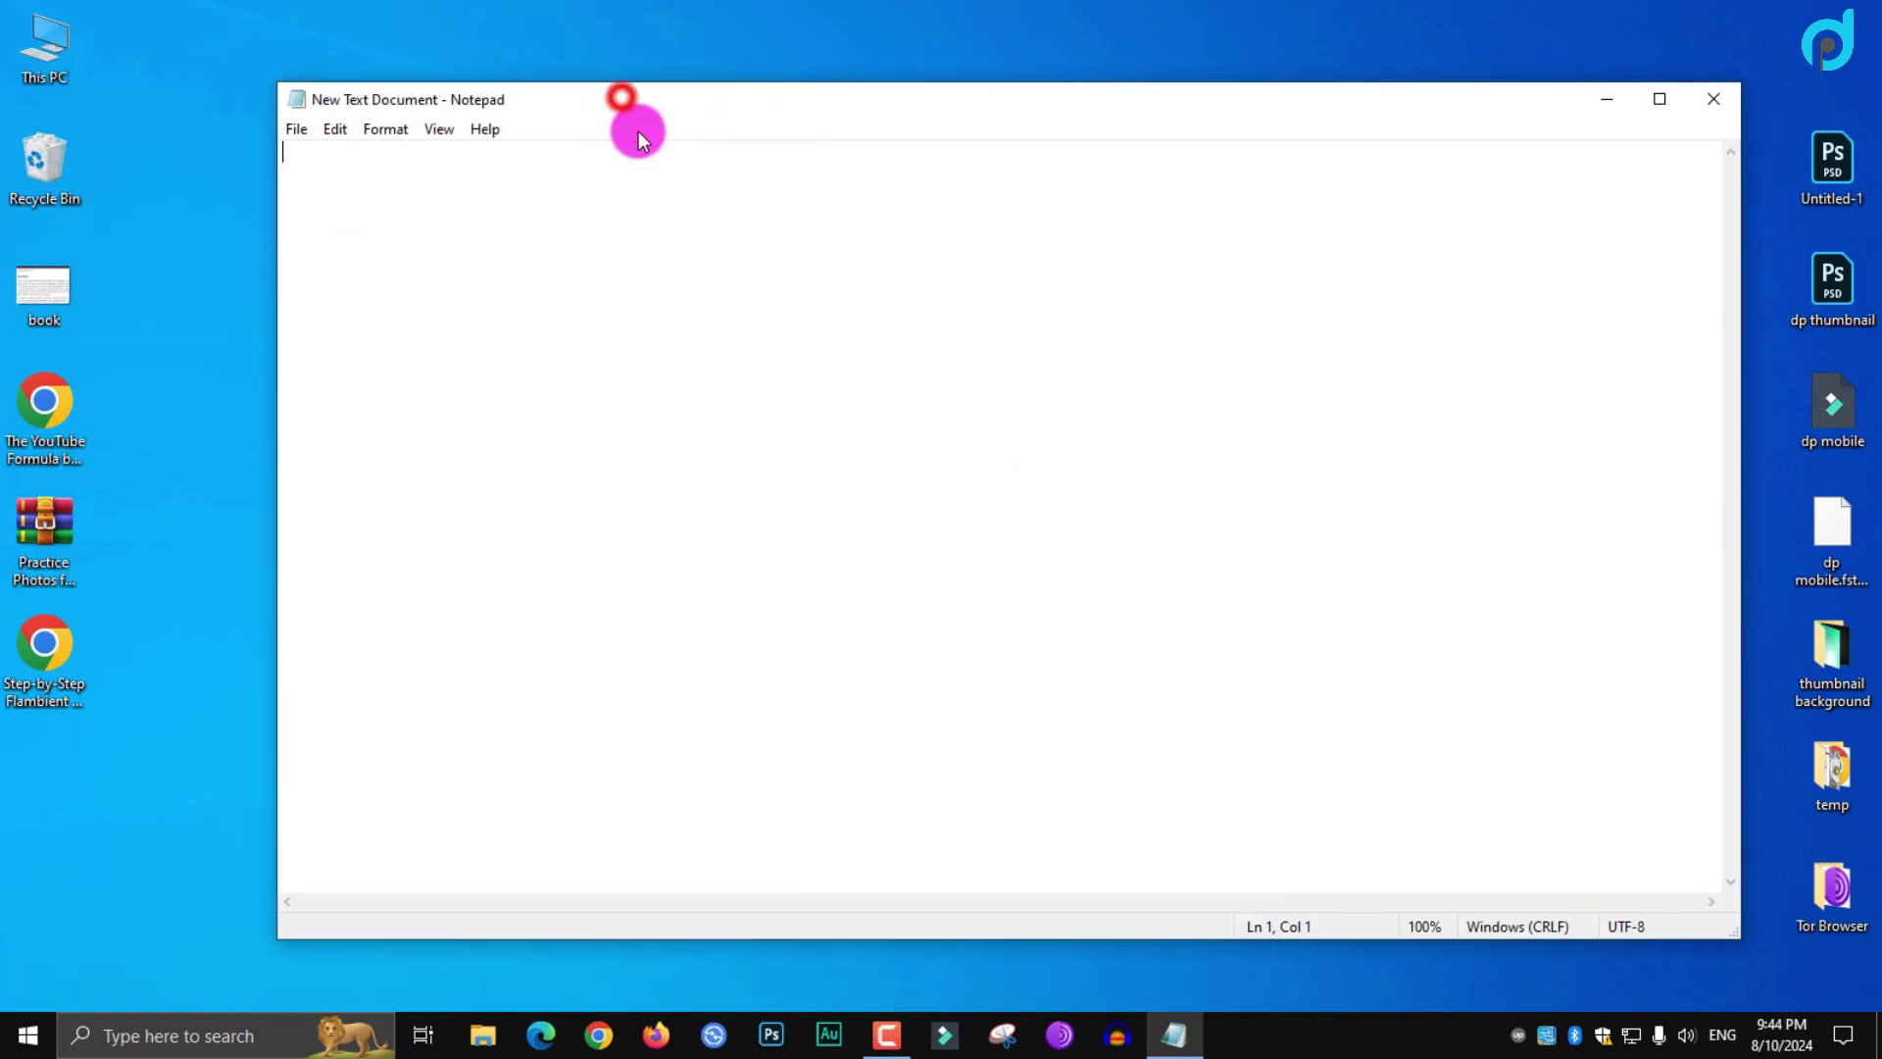
Switch the input language to Hindi Phonetic and write "digital" in the empty document, accepting the suggestion डिजिटल
left_click(622, 97)
left_click(650, 169)
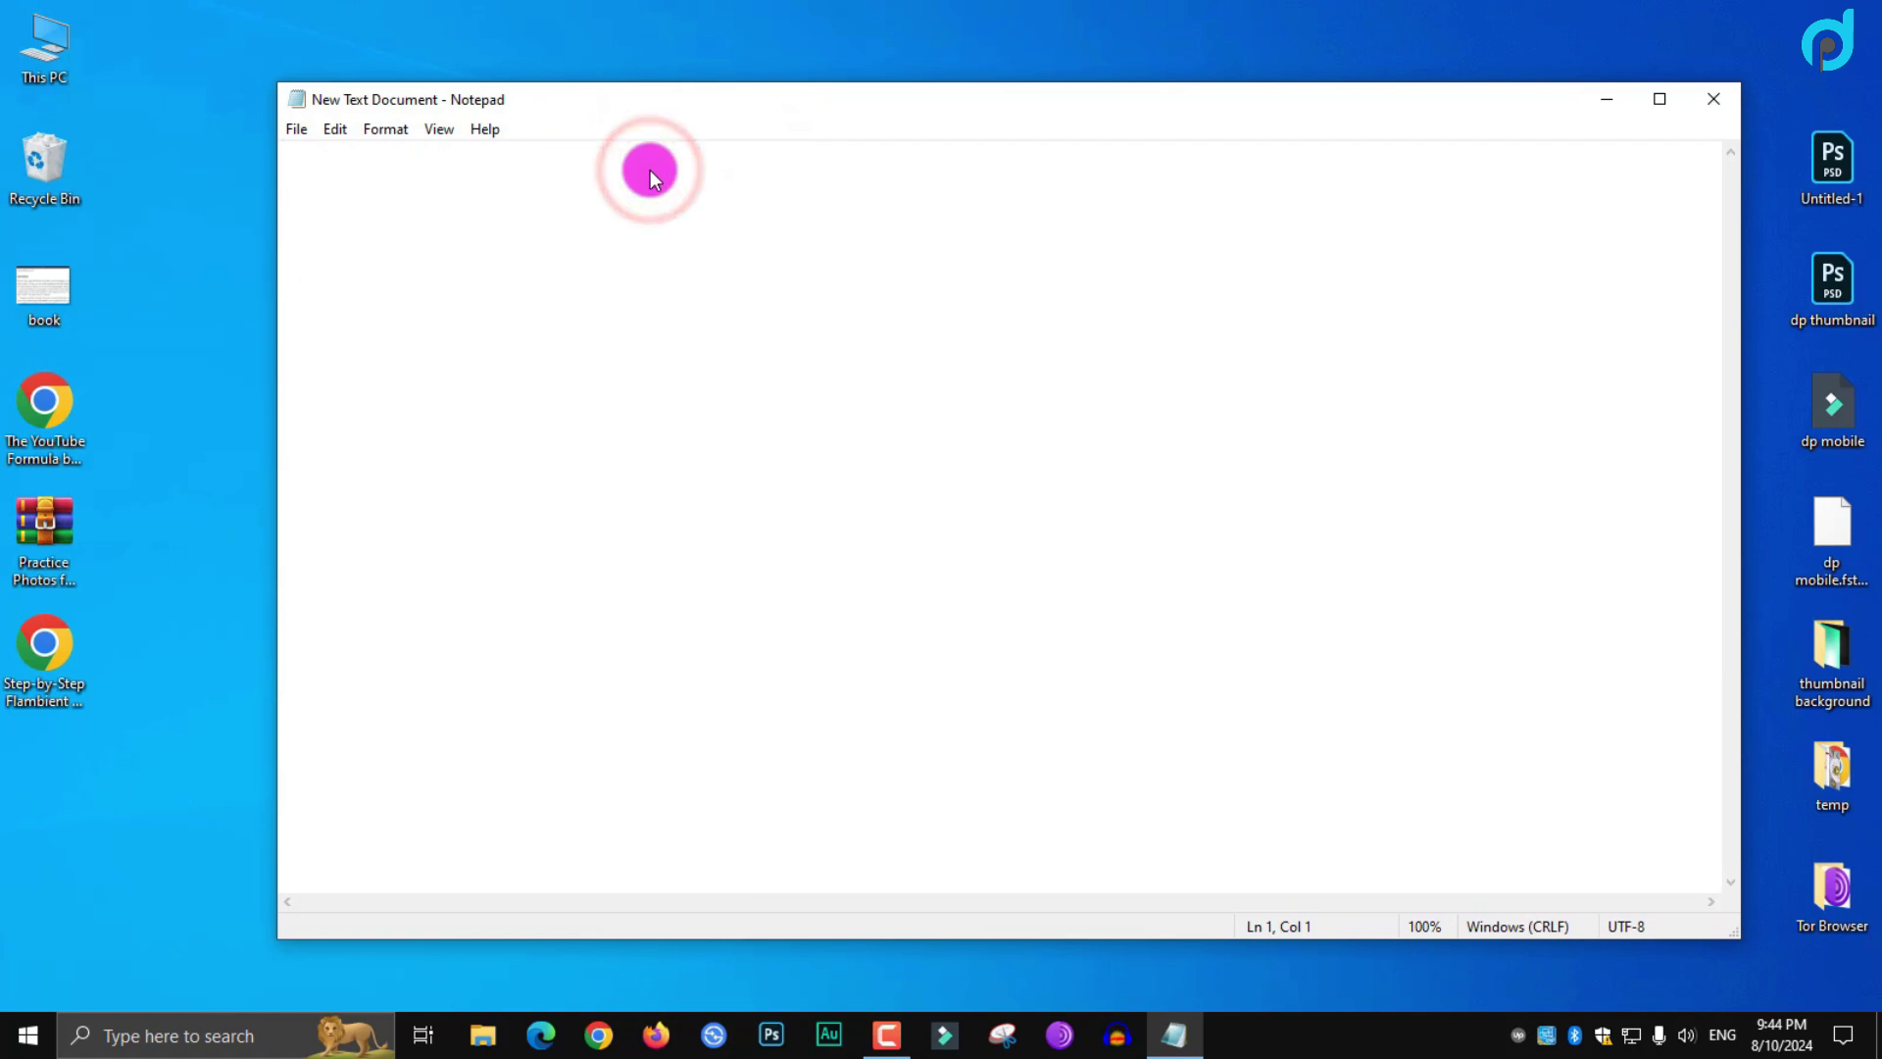
left_click(1724, 1037)
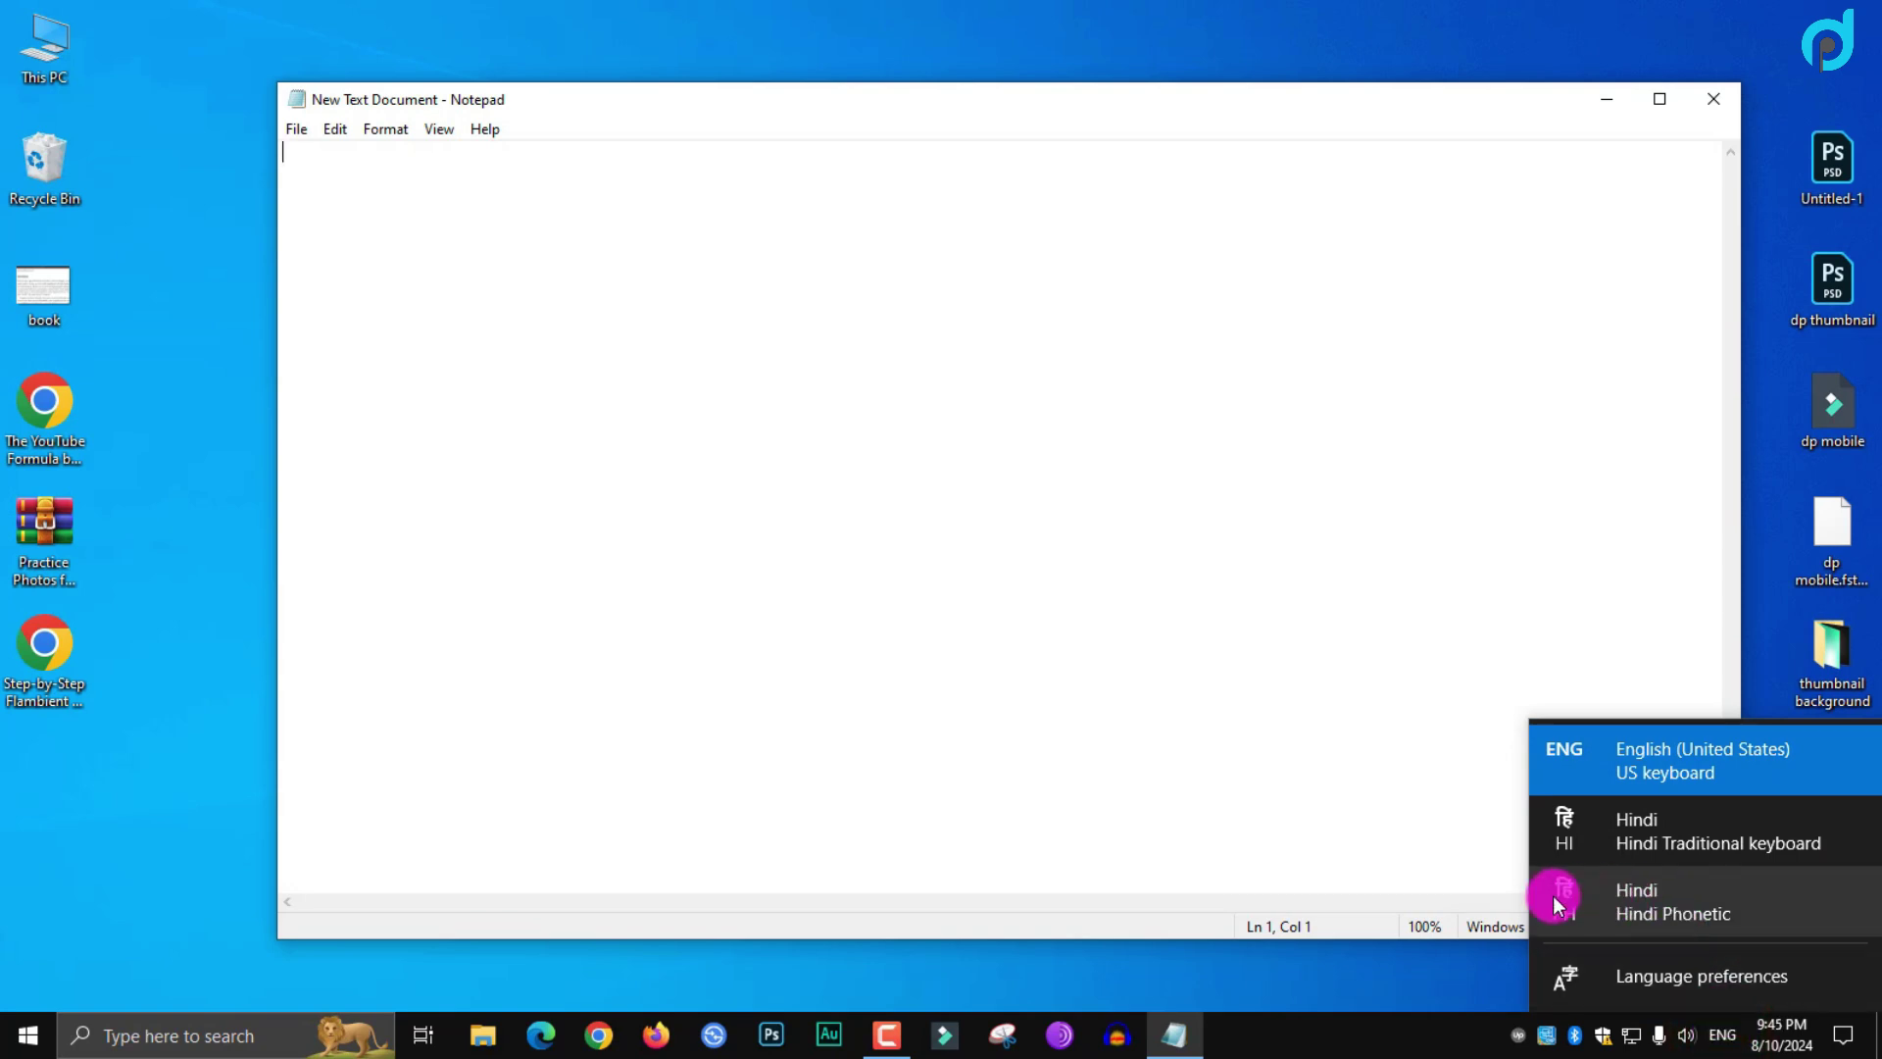
left_click(1639, 904)
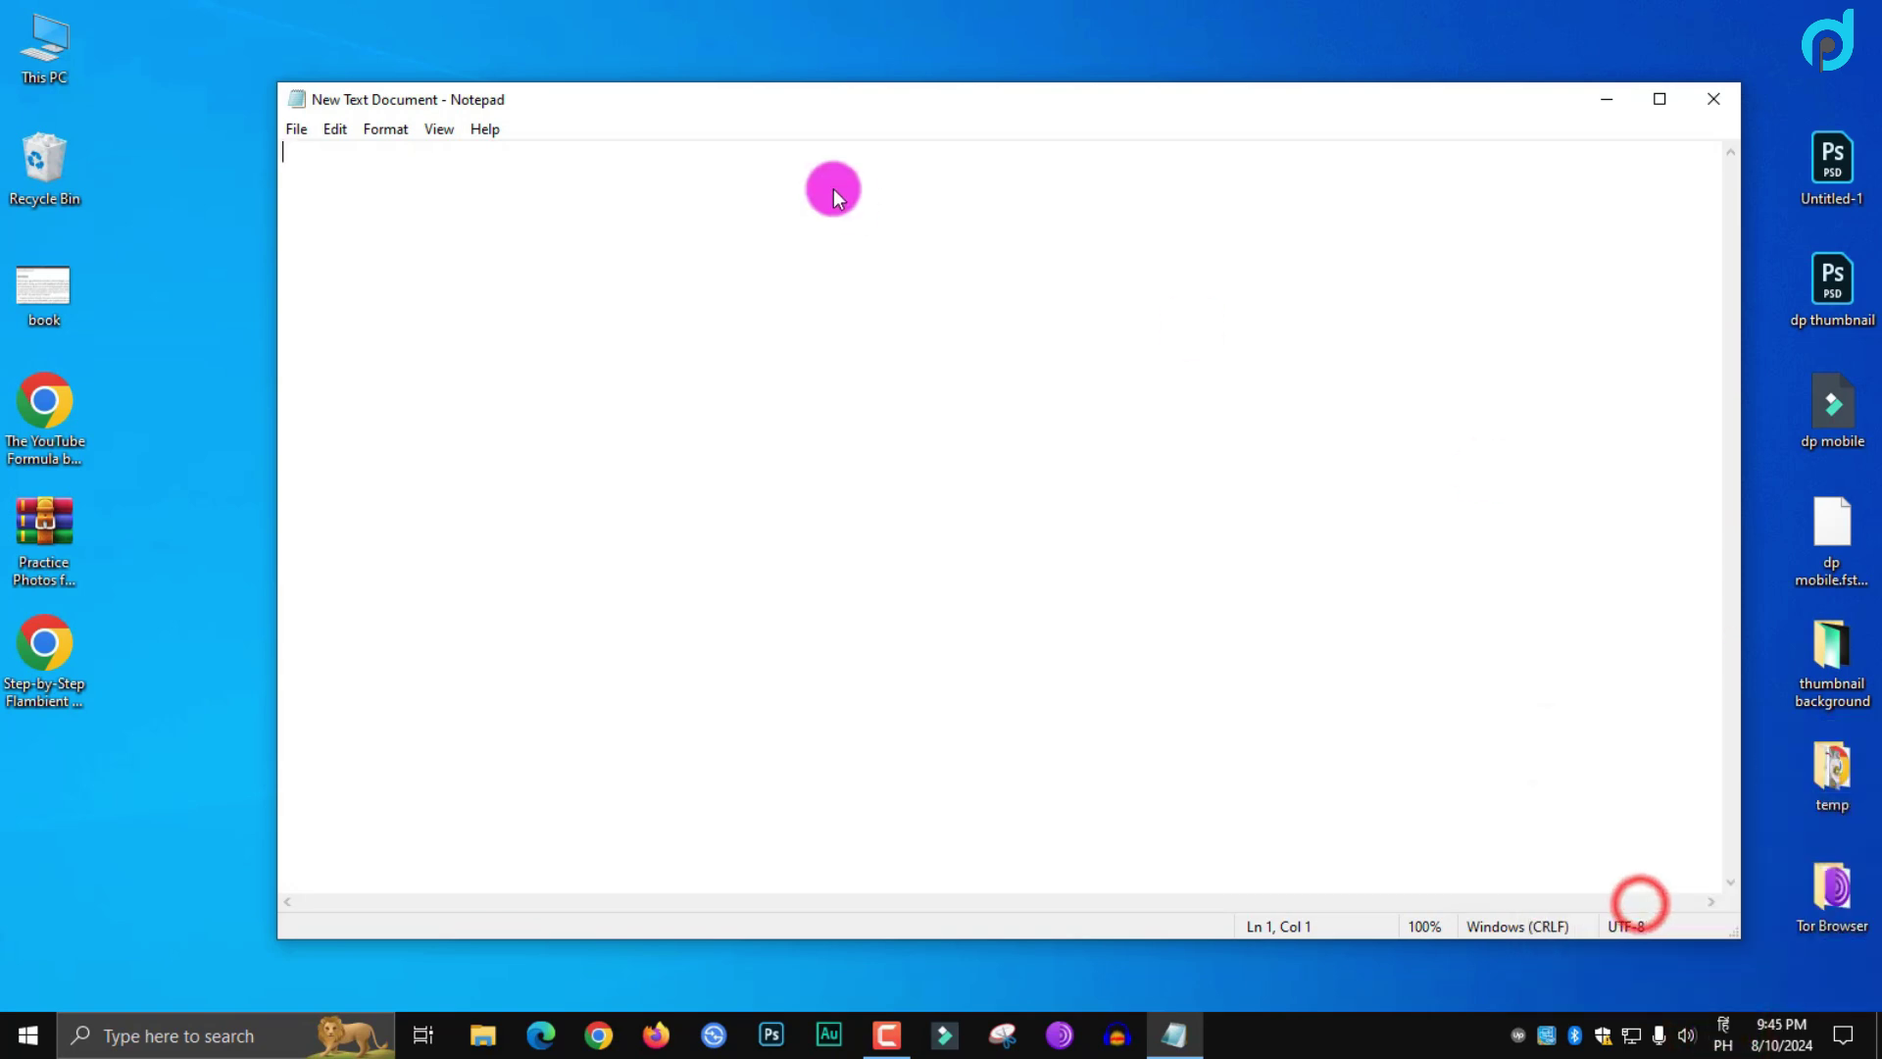
left_click(797, 180)
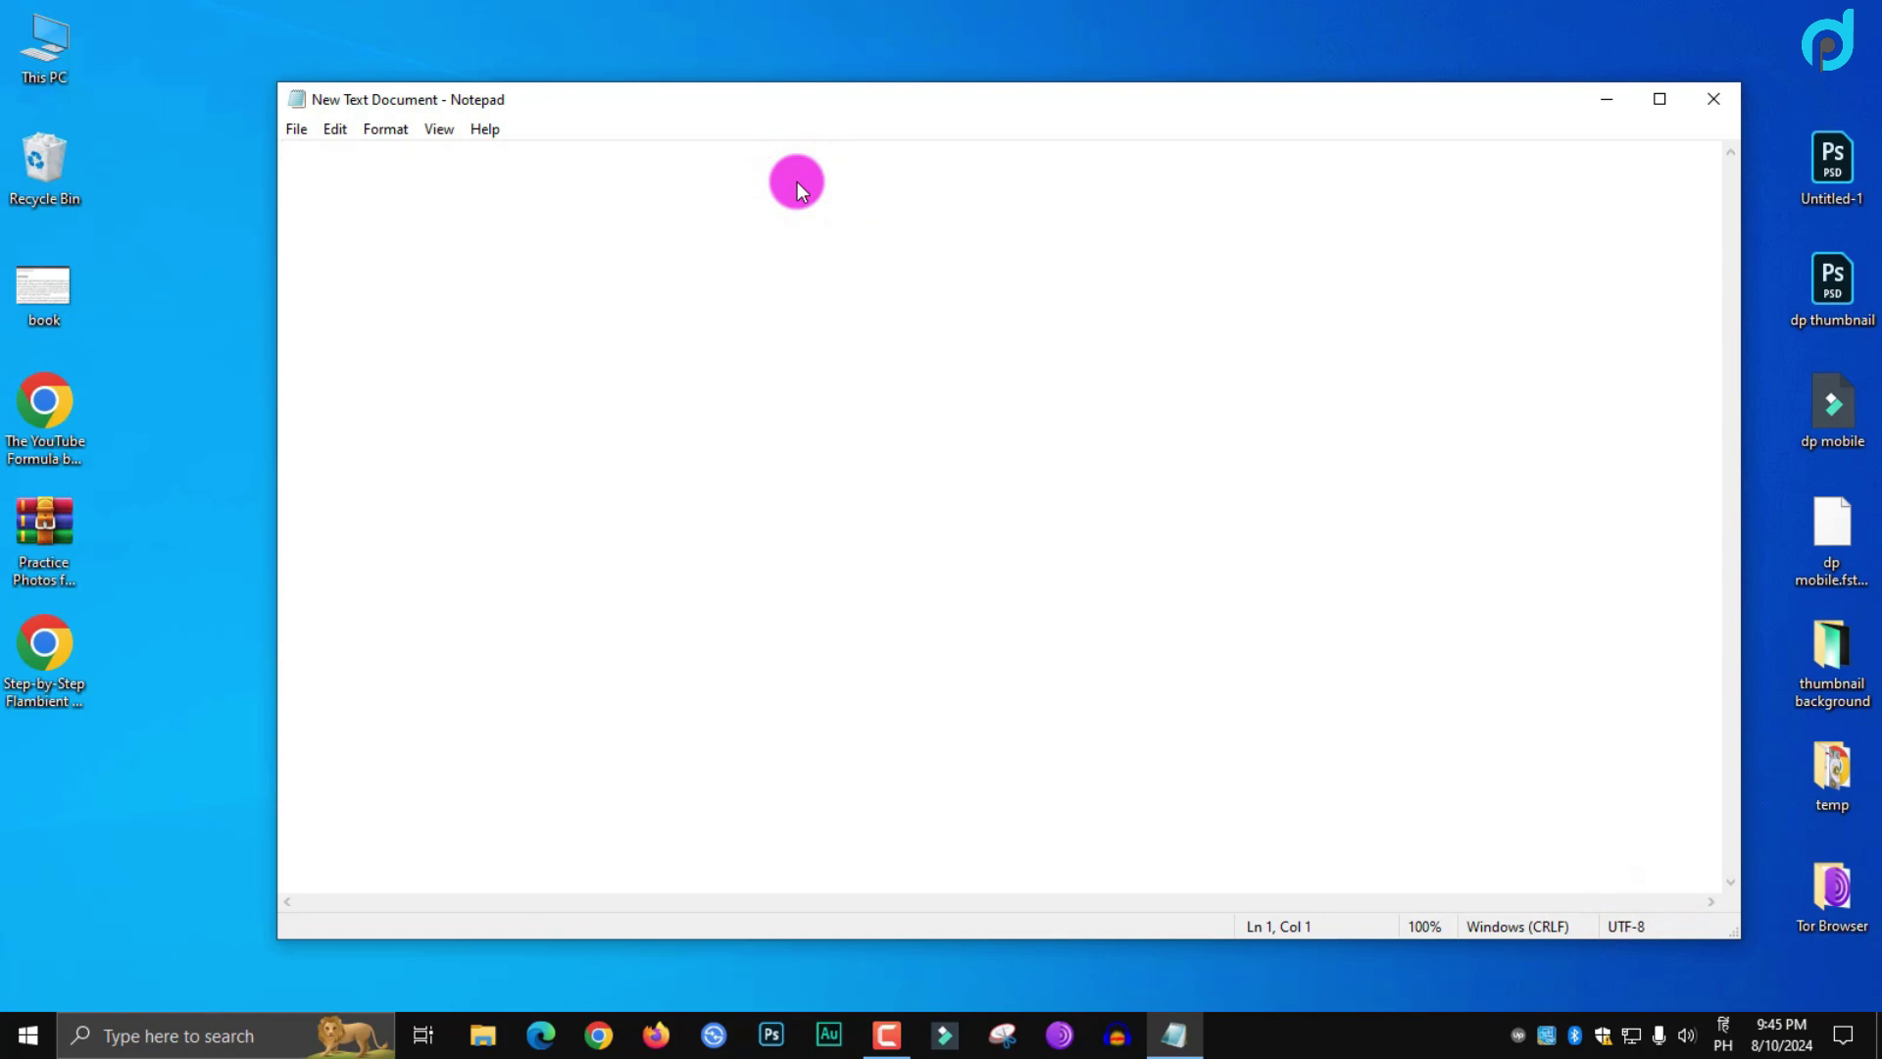
type("digital")
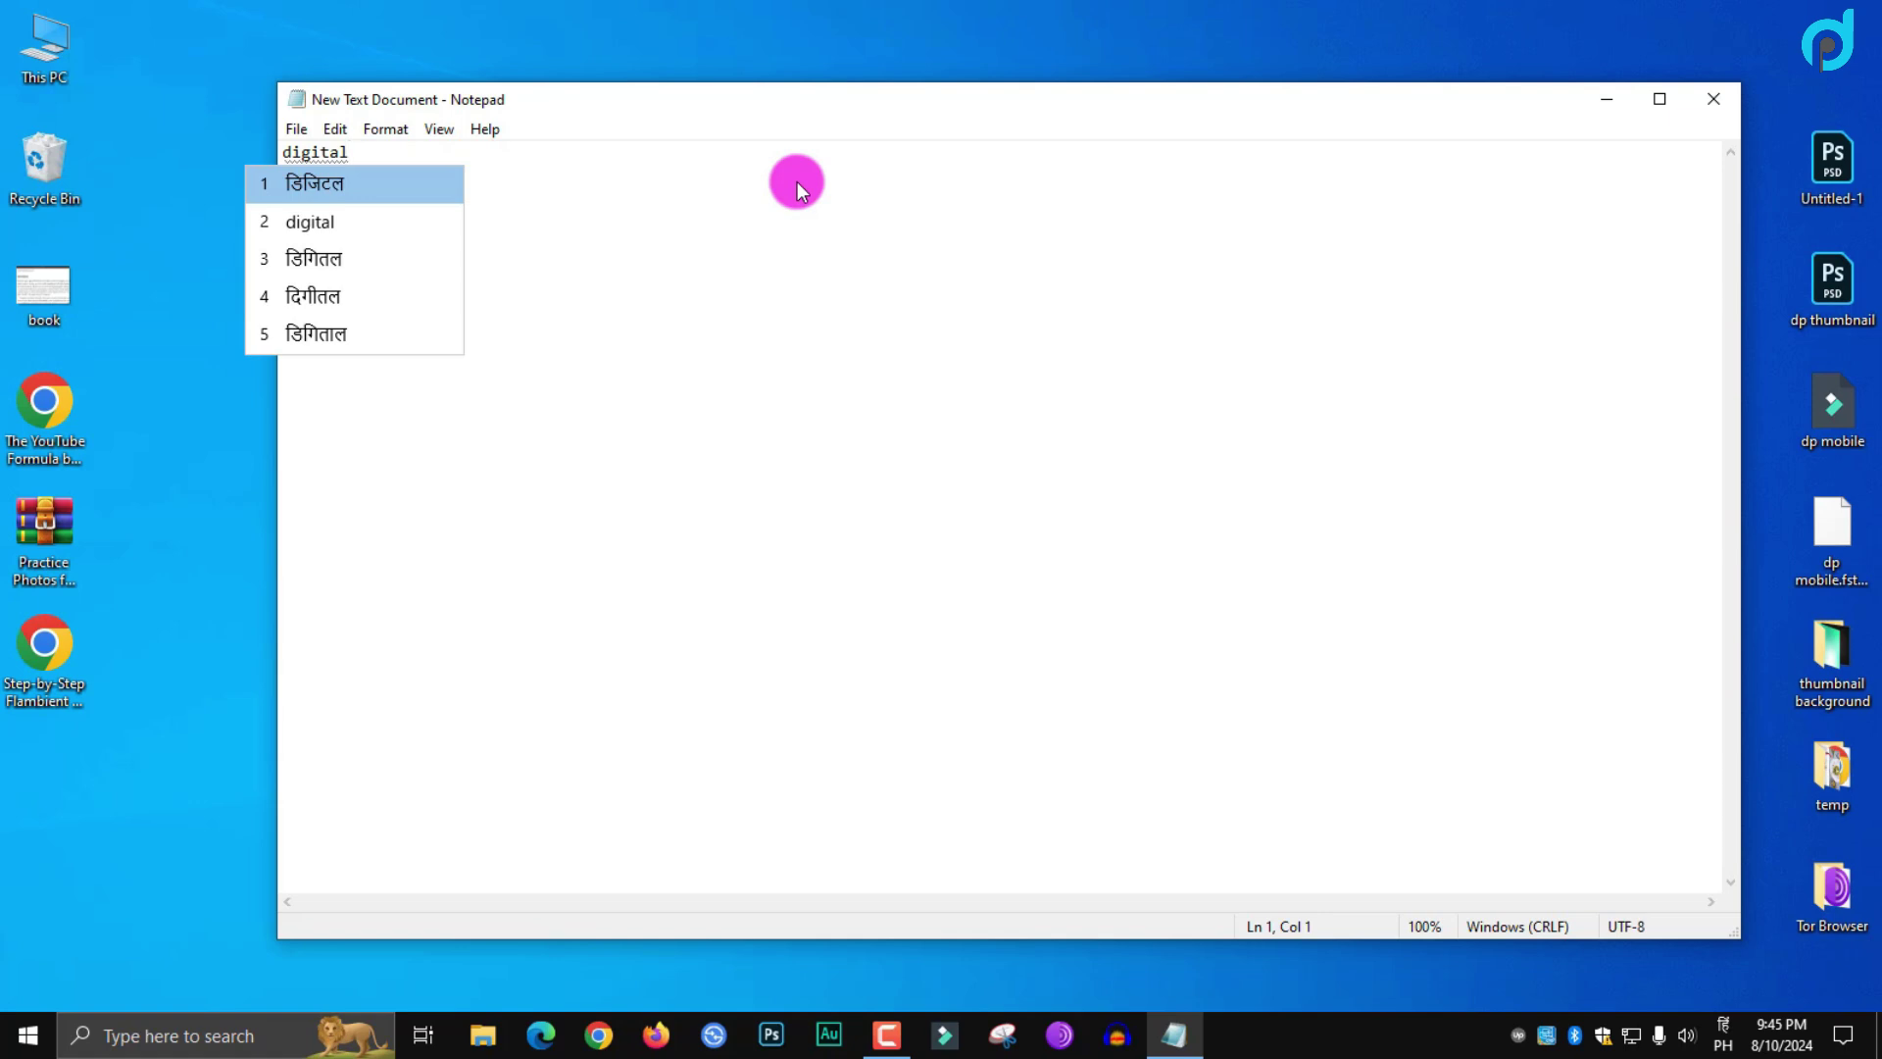
key("space")
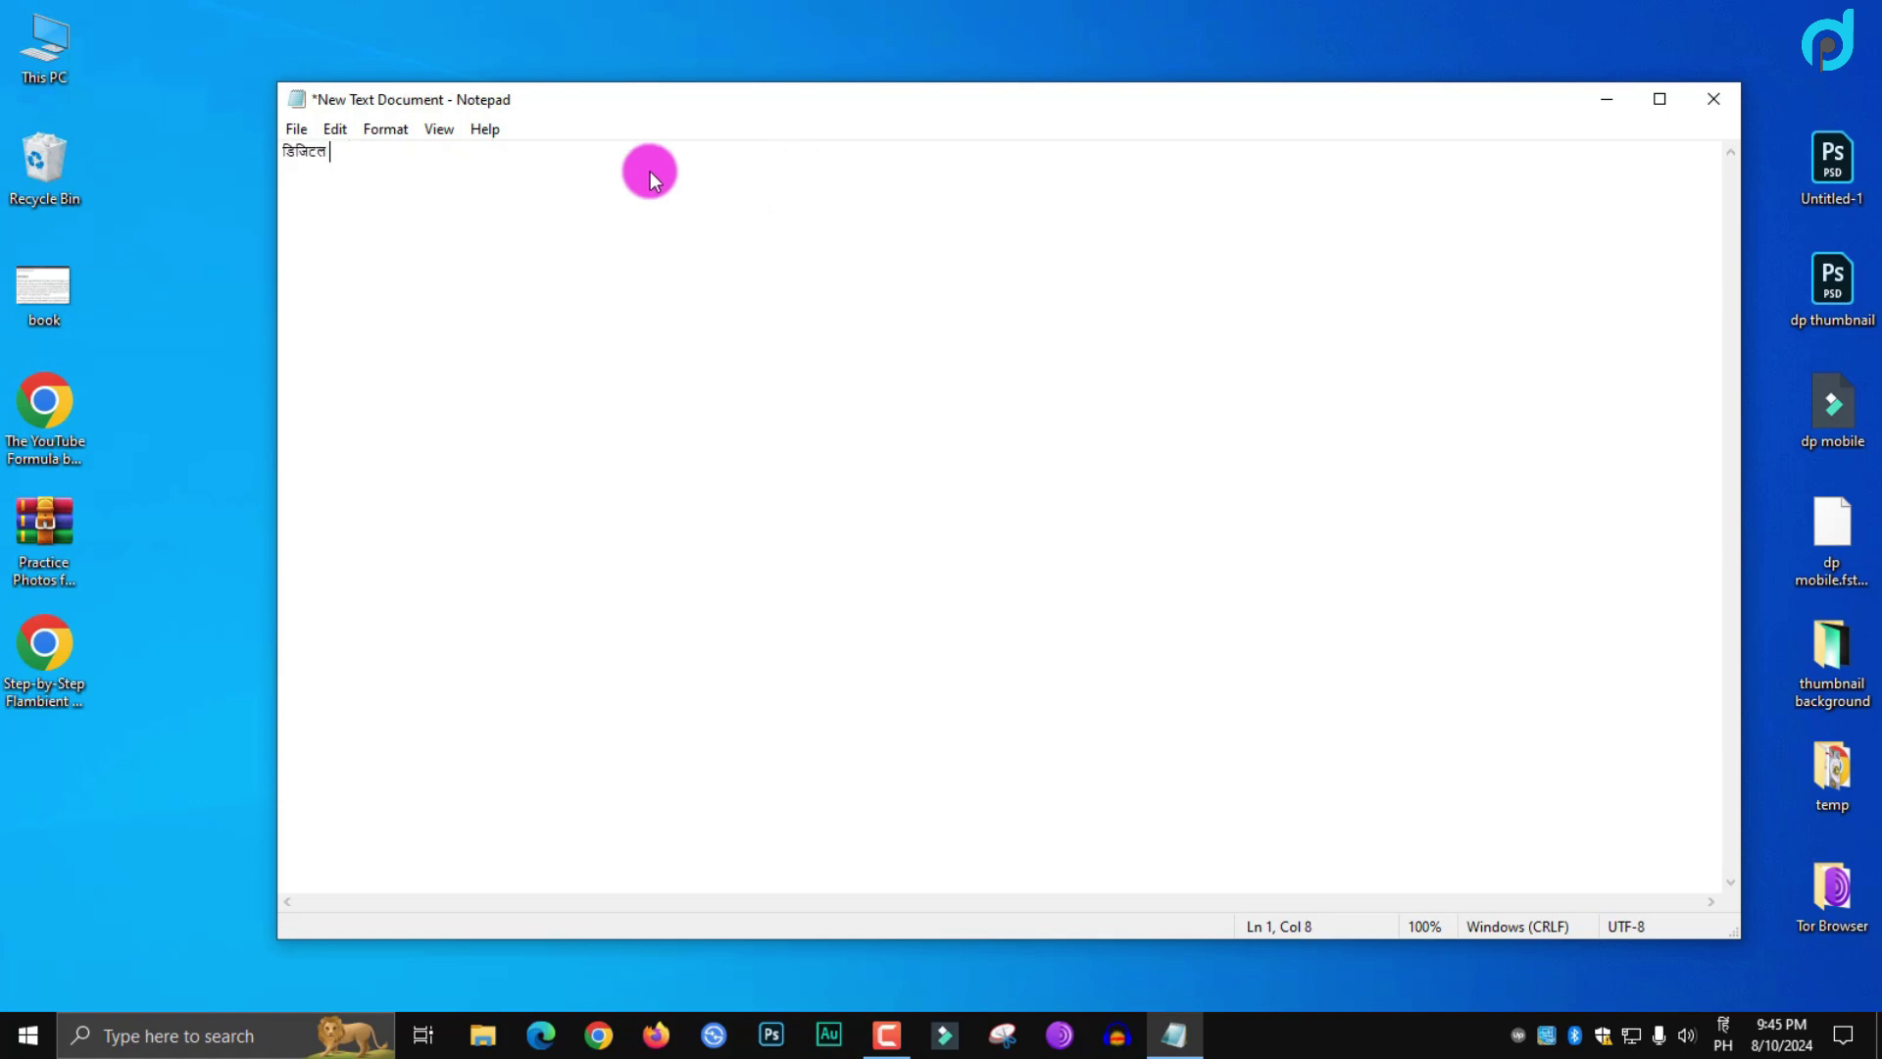
Switch to the Hindi Traditional keyboard and try replacing the document's text with new typing
key("super+space")
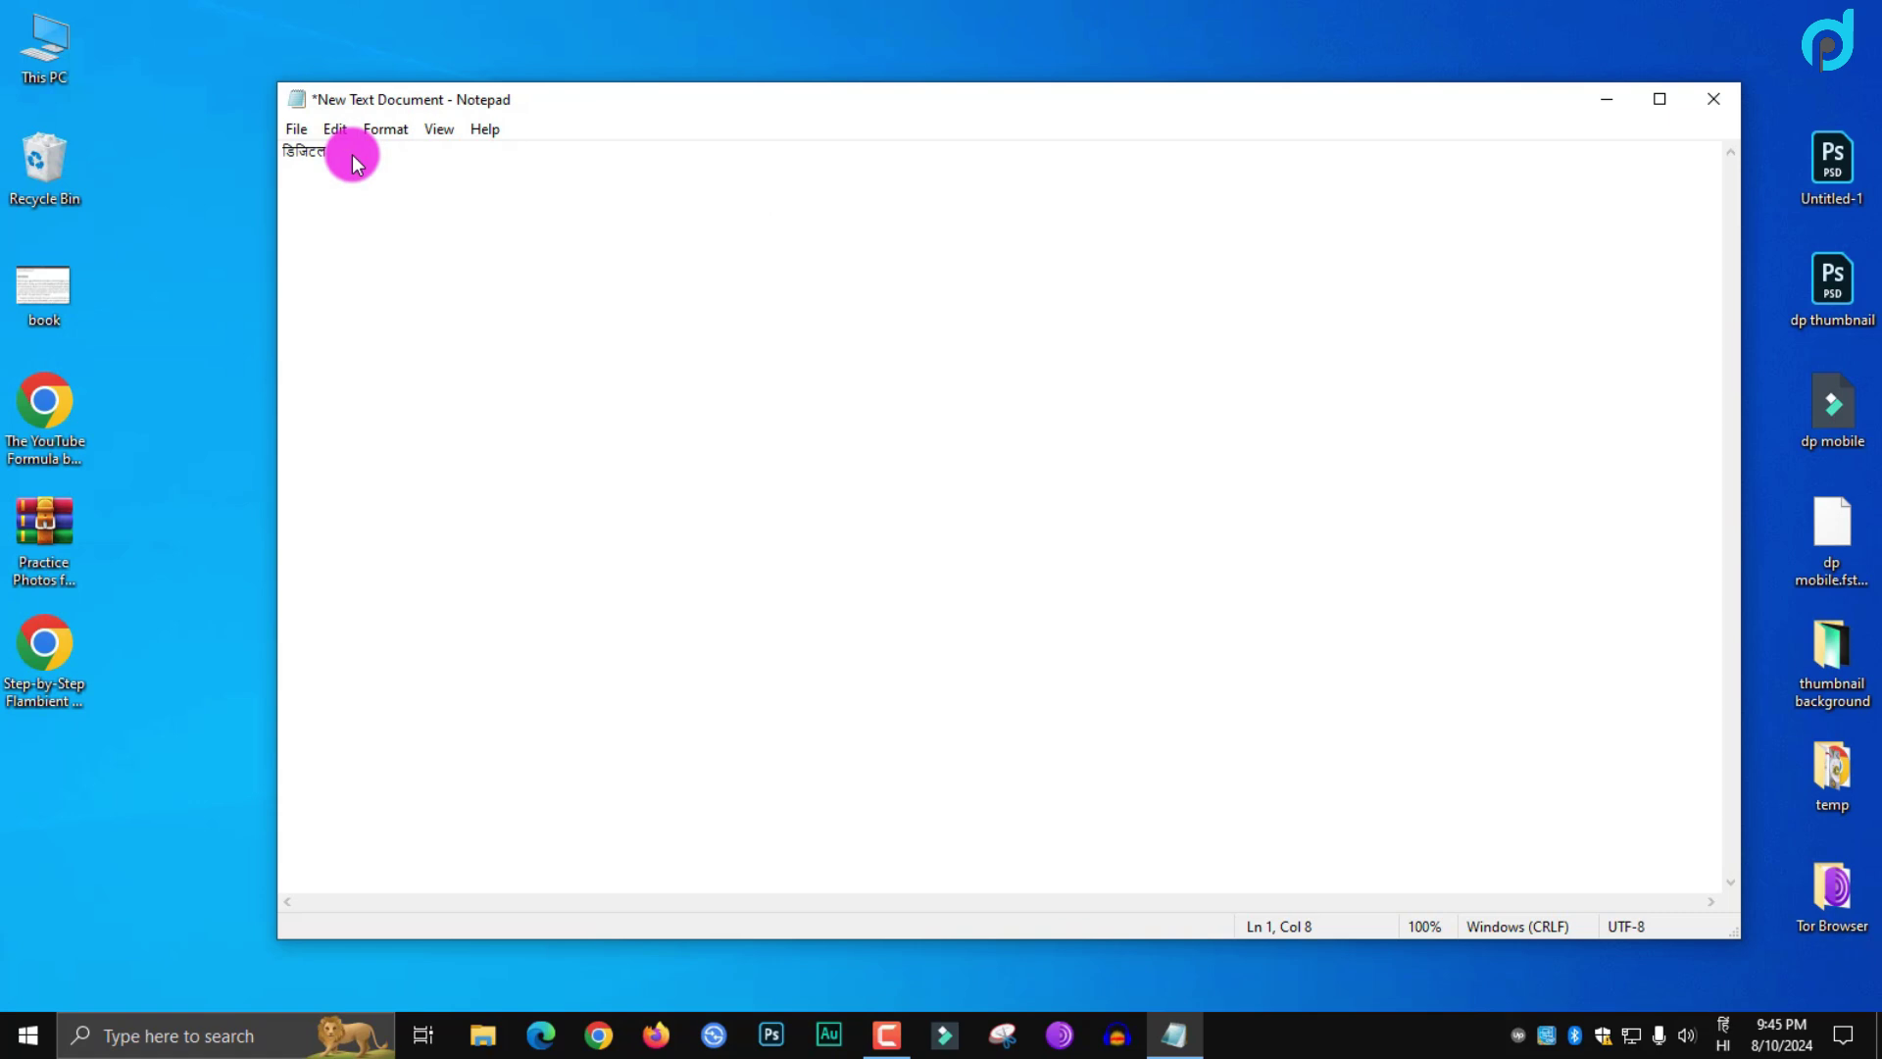
key("ctrl+a")
type("्ग")
key("ctrl+a")
left_click(351, 155)
key("BackSpace")
key("BackSpace")
key("BackSpace")
key("ctrl+a")
left_click(500, 161)
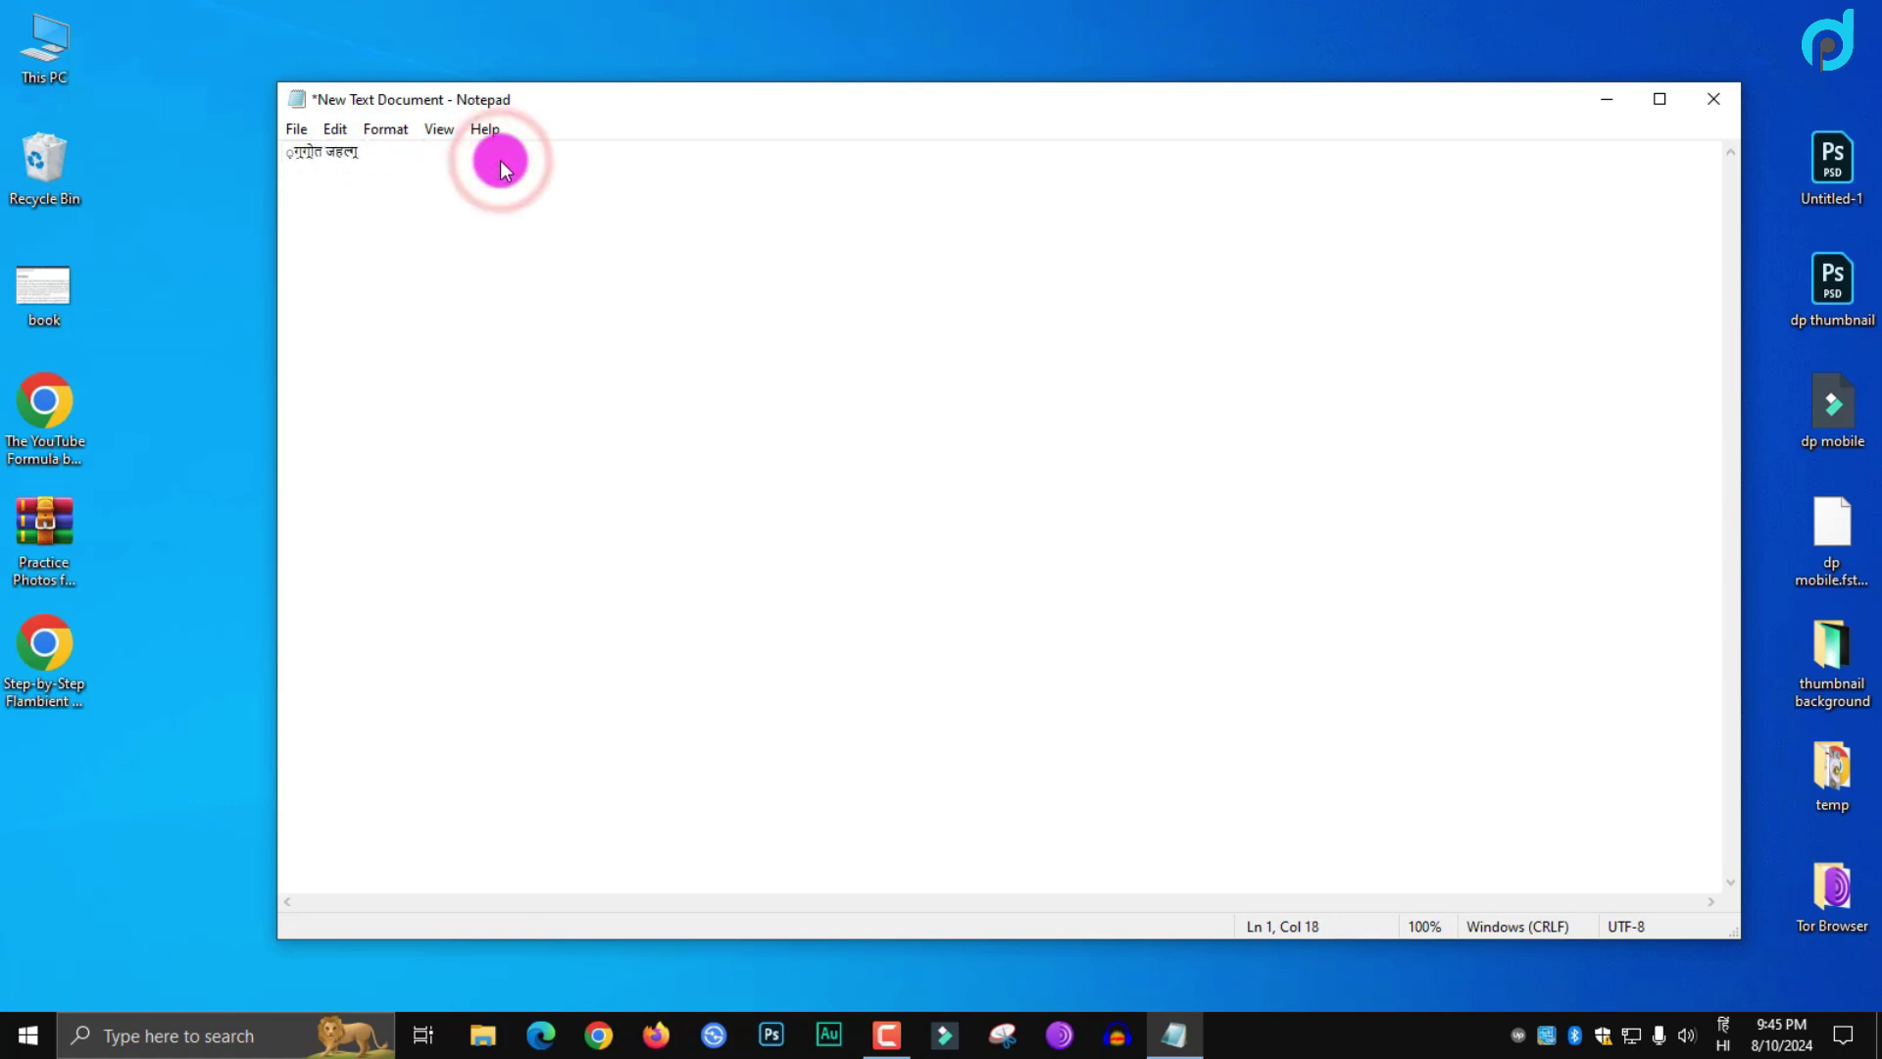
type("ेहवेमीगवा")
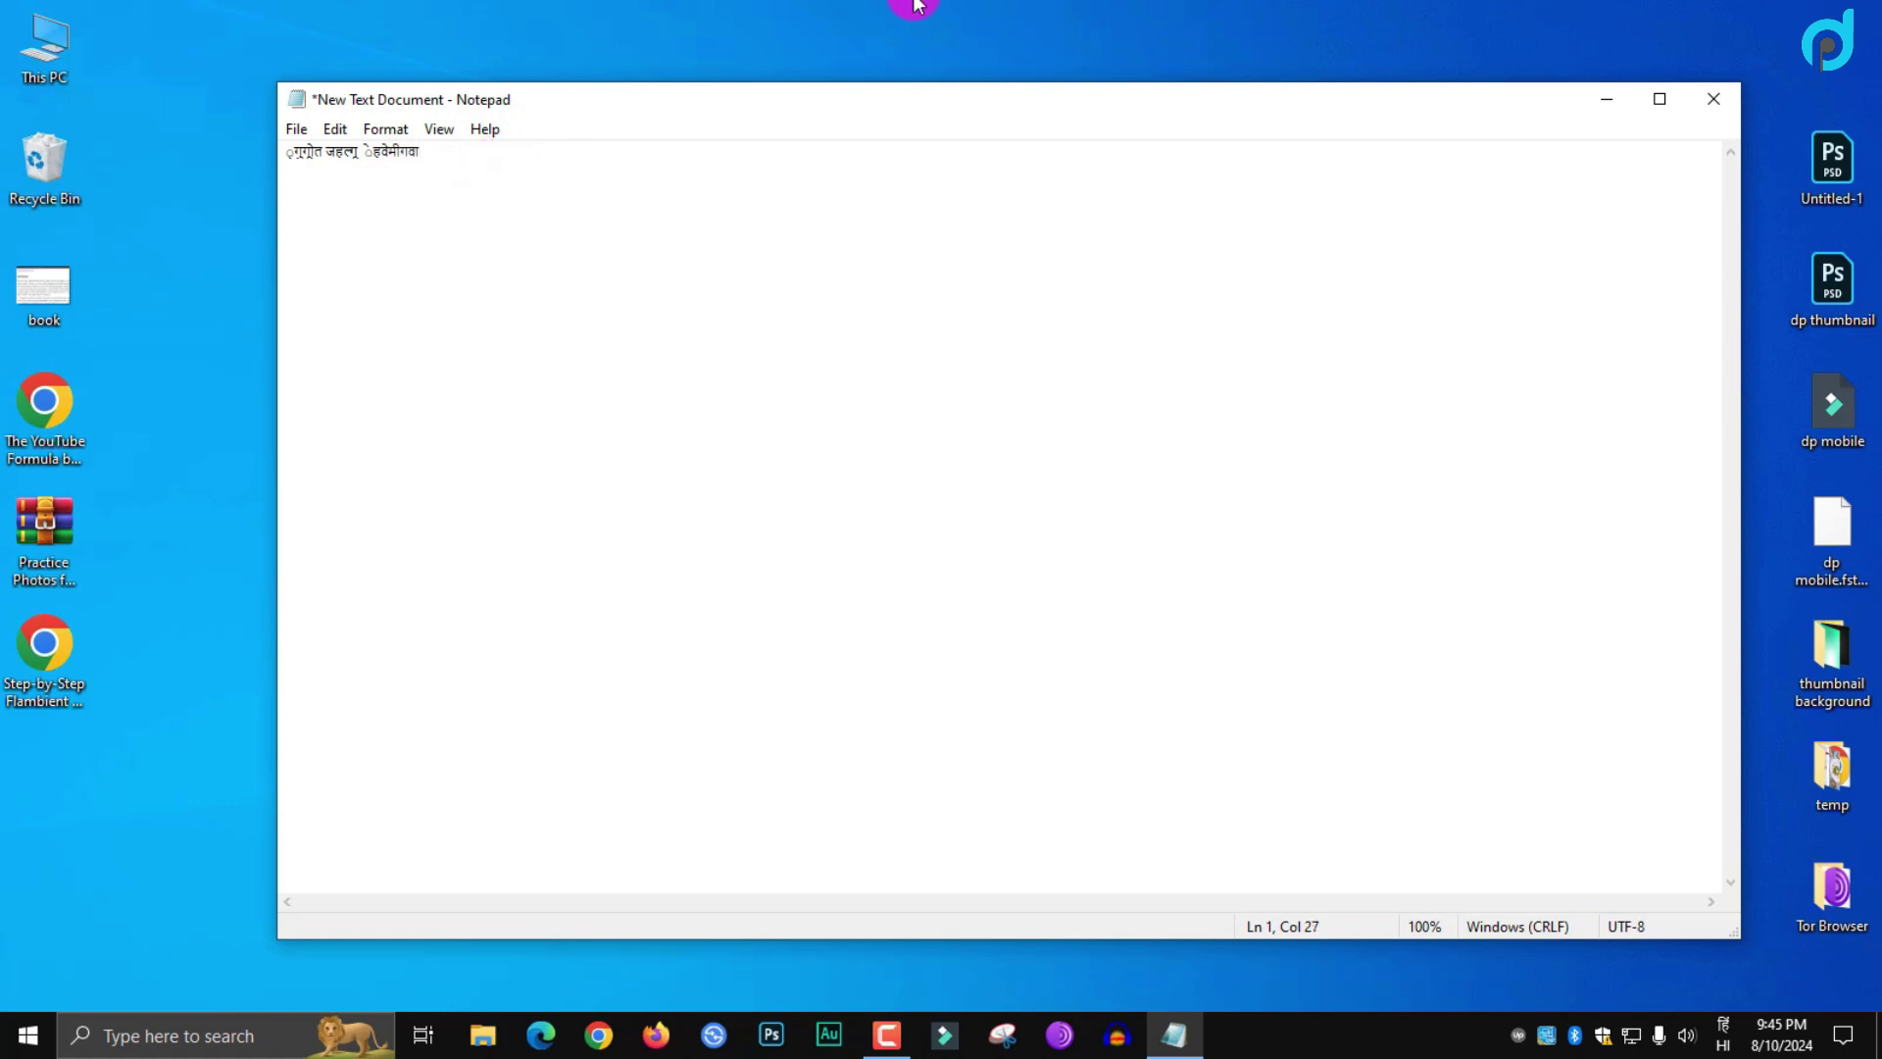
Close the document without saving, reopen New Text Document from the desktop and clear any trial characters from it
left_click(1714, 98)
left_click(961, 530)
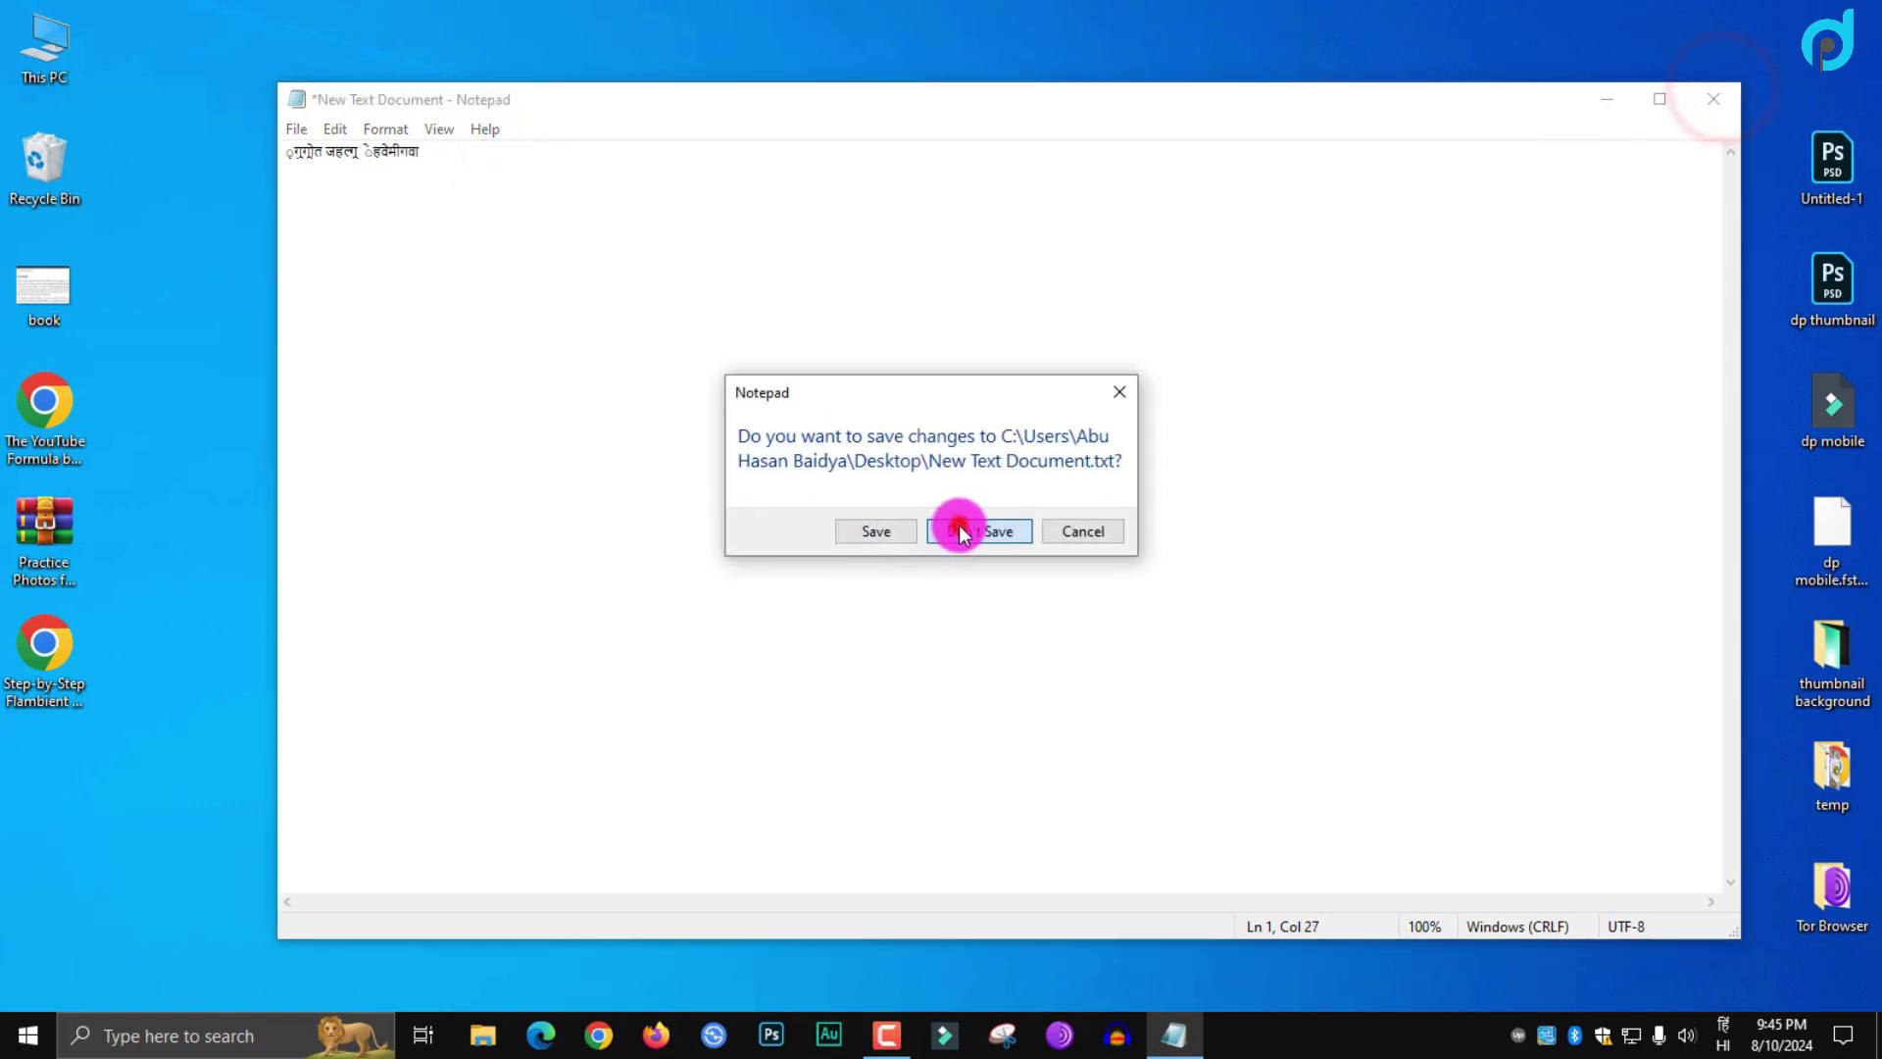
double_click(774, 281)
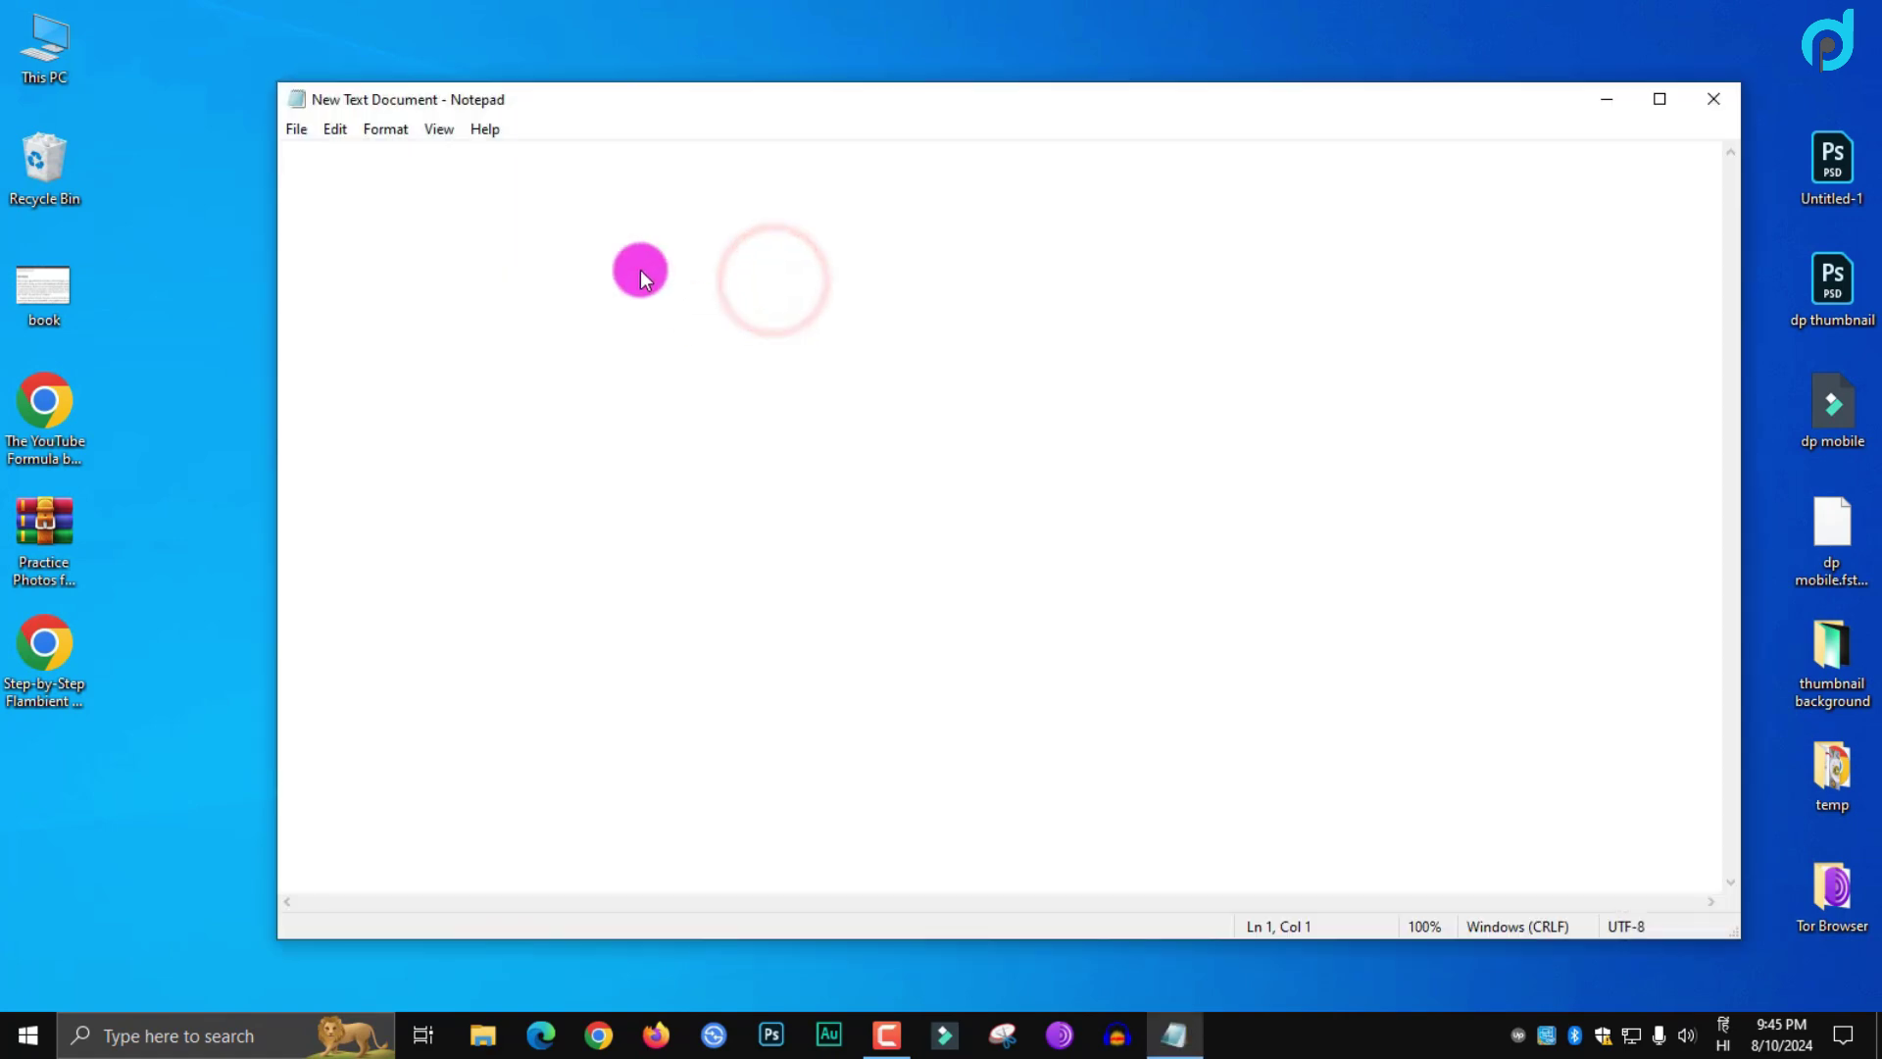
type(".त")
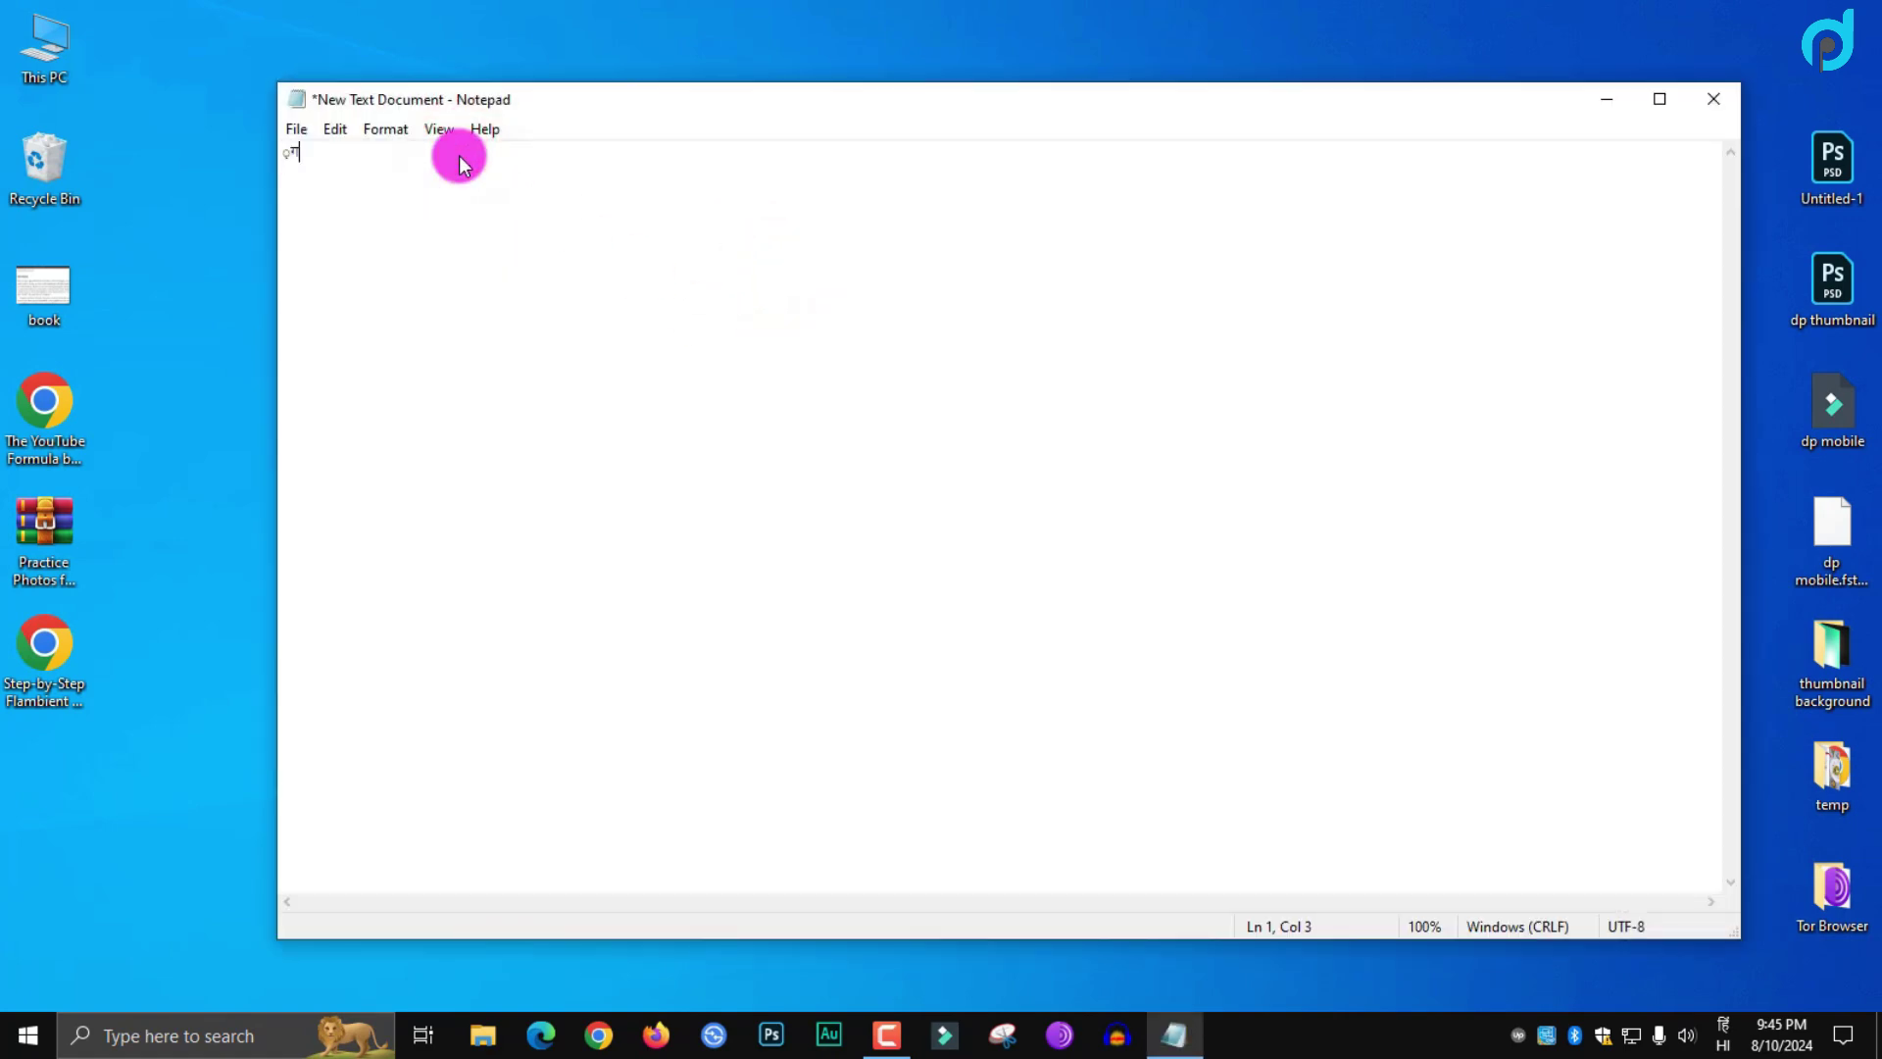
key("ctrl+a")
key("BackSpace")
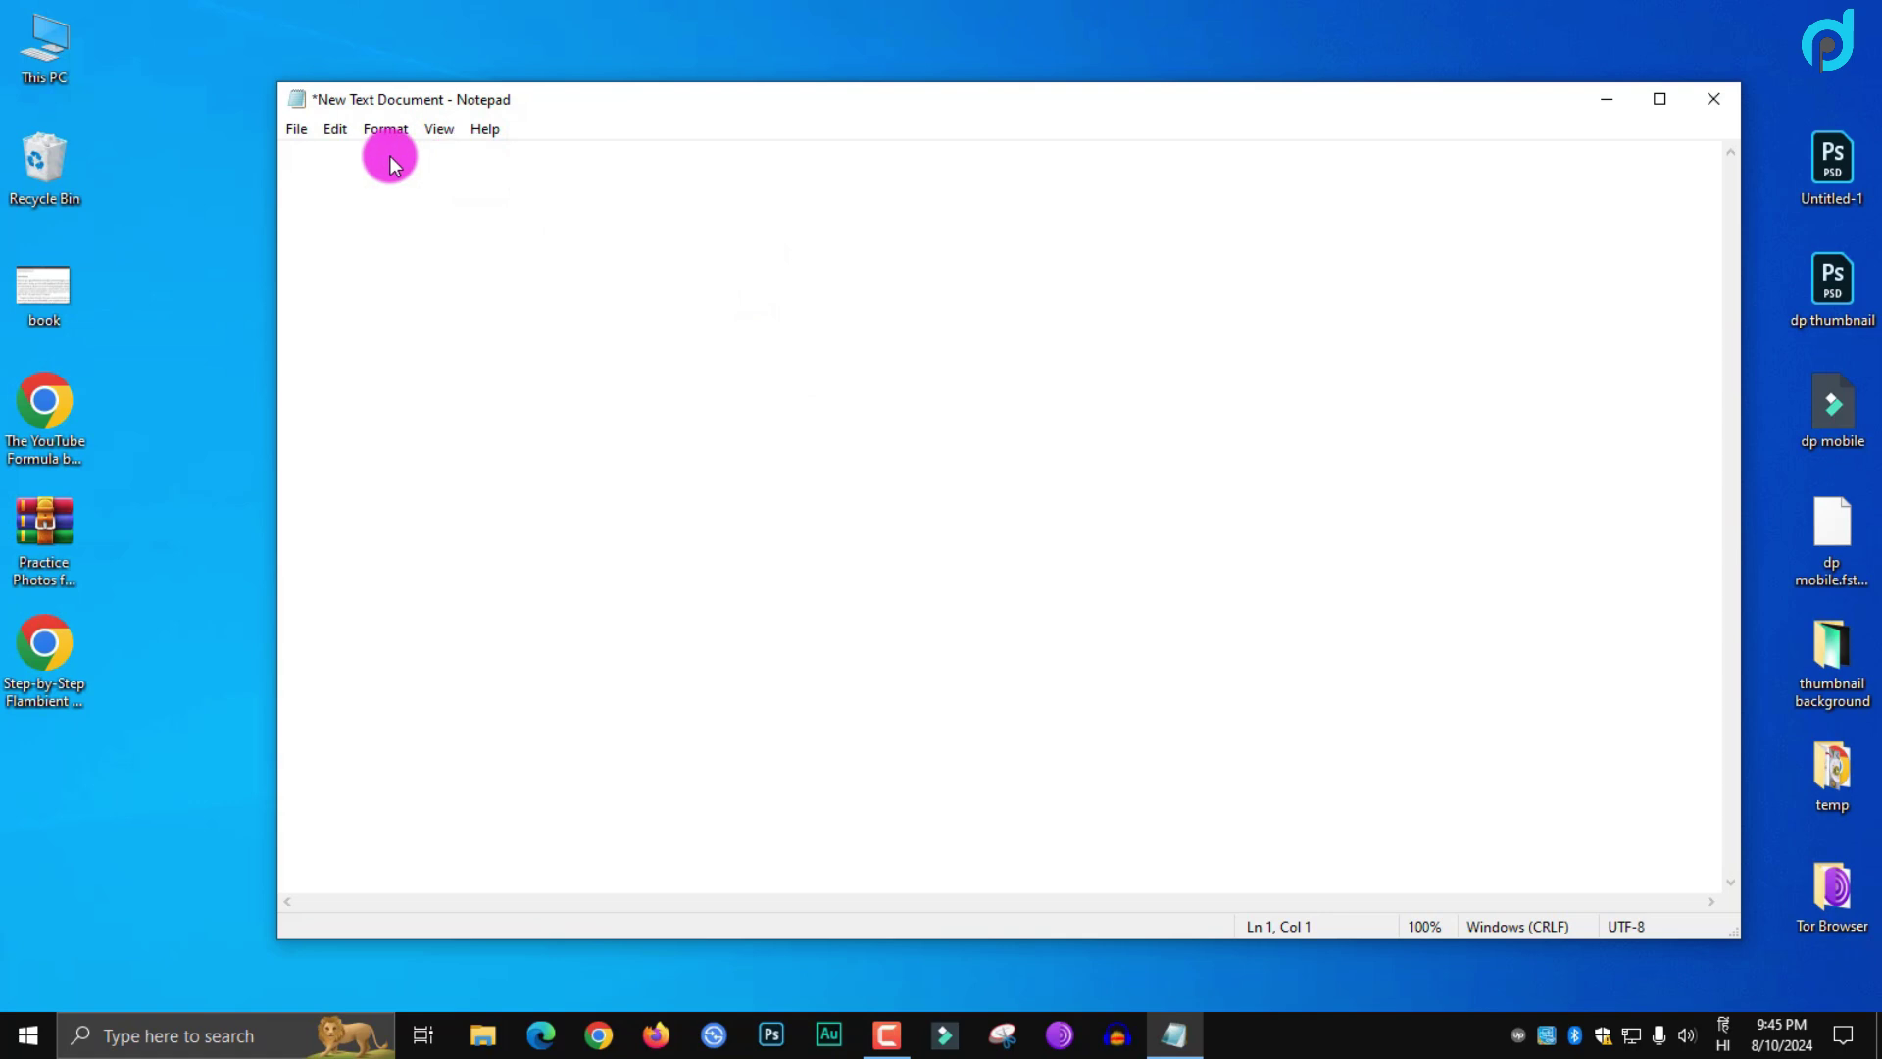
Switch the input language to Hindi Phonetic and enter "digtial", picking the suggestion डिगतियाल
left_click(1722, 1034)
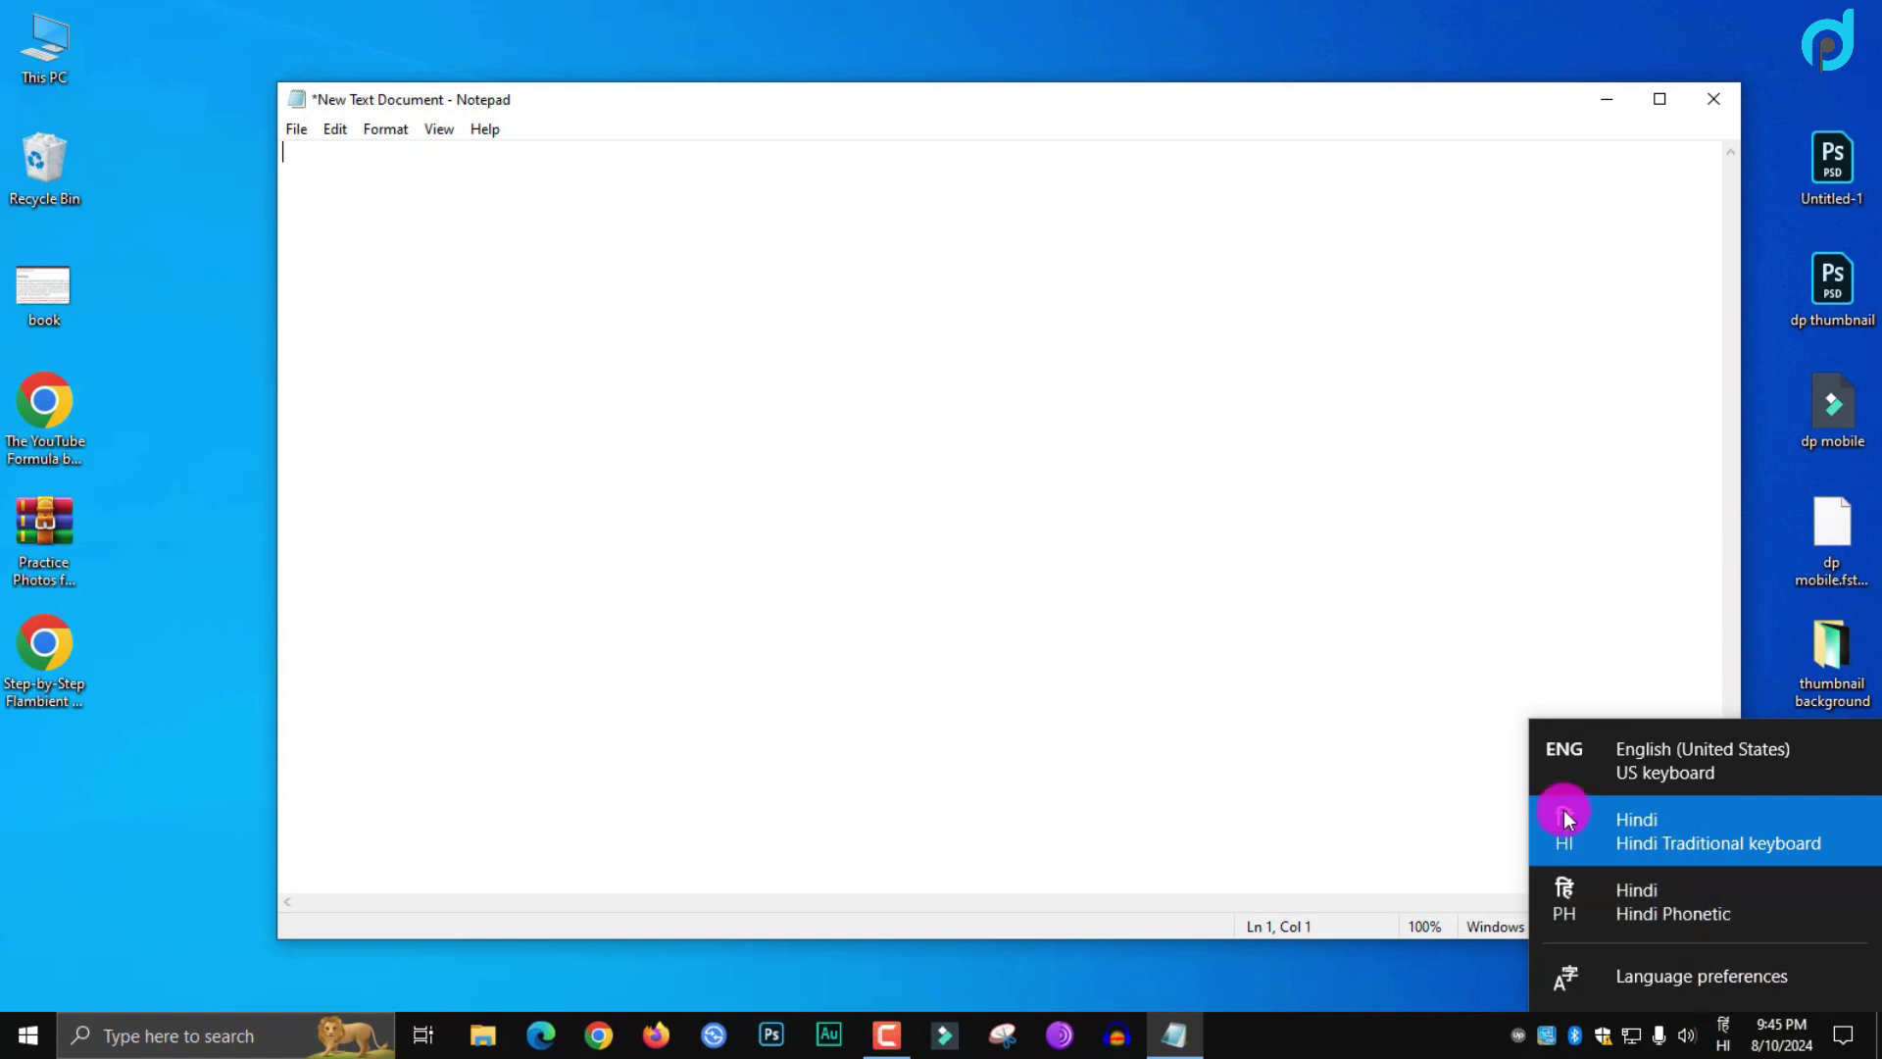
left_click(1639, 914)
left_click(369, 181)
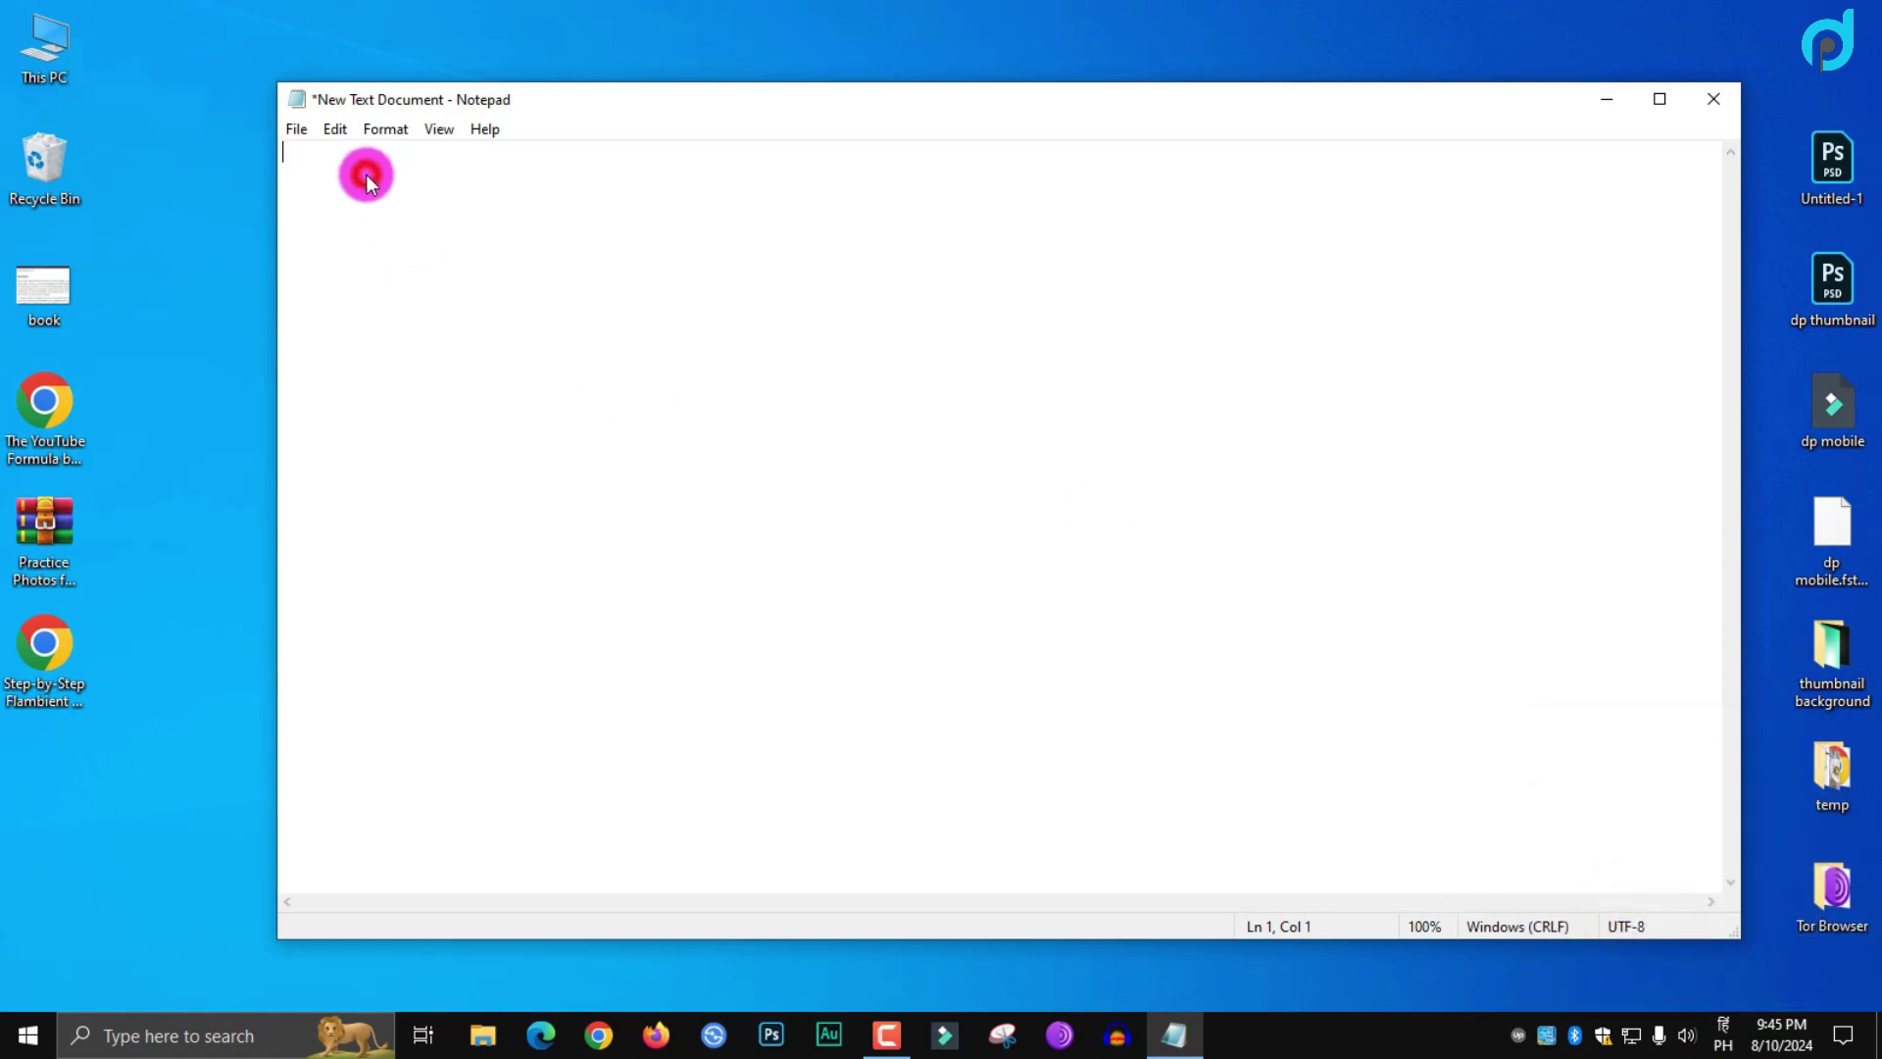
type("digtial")
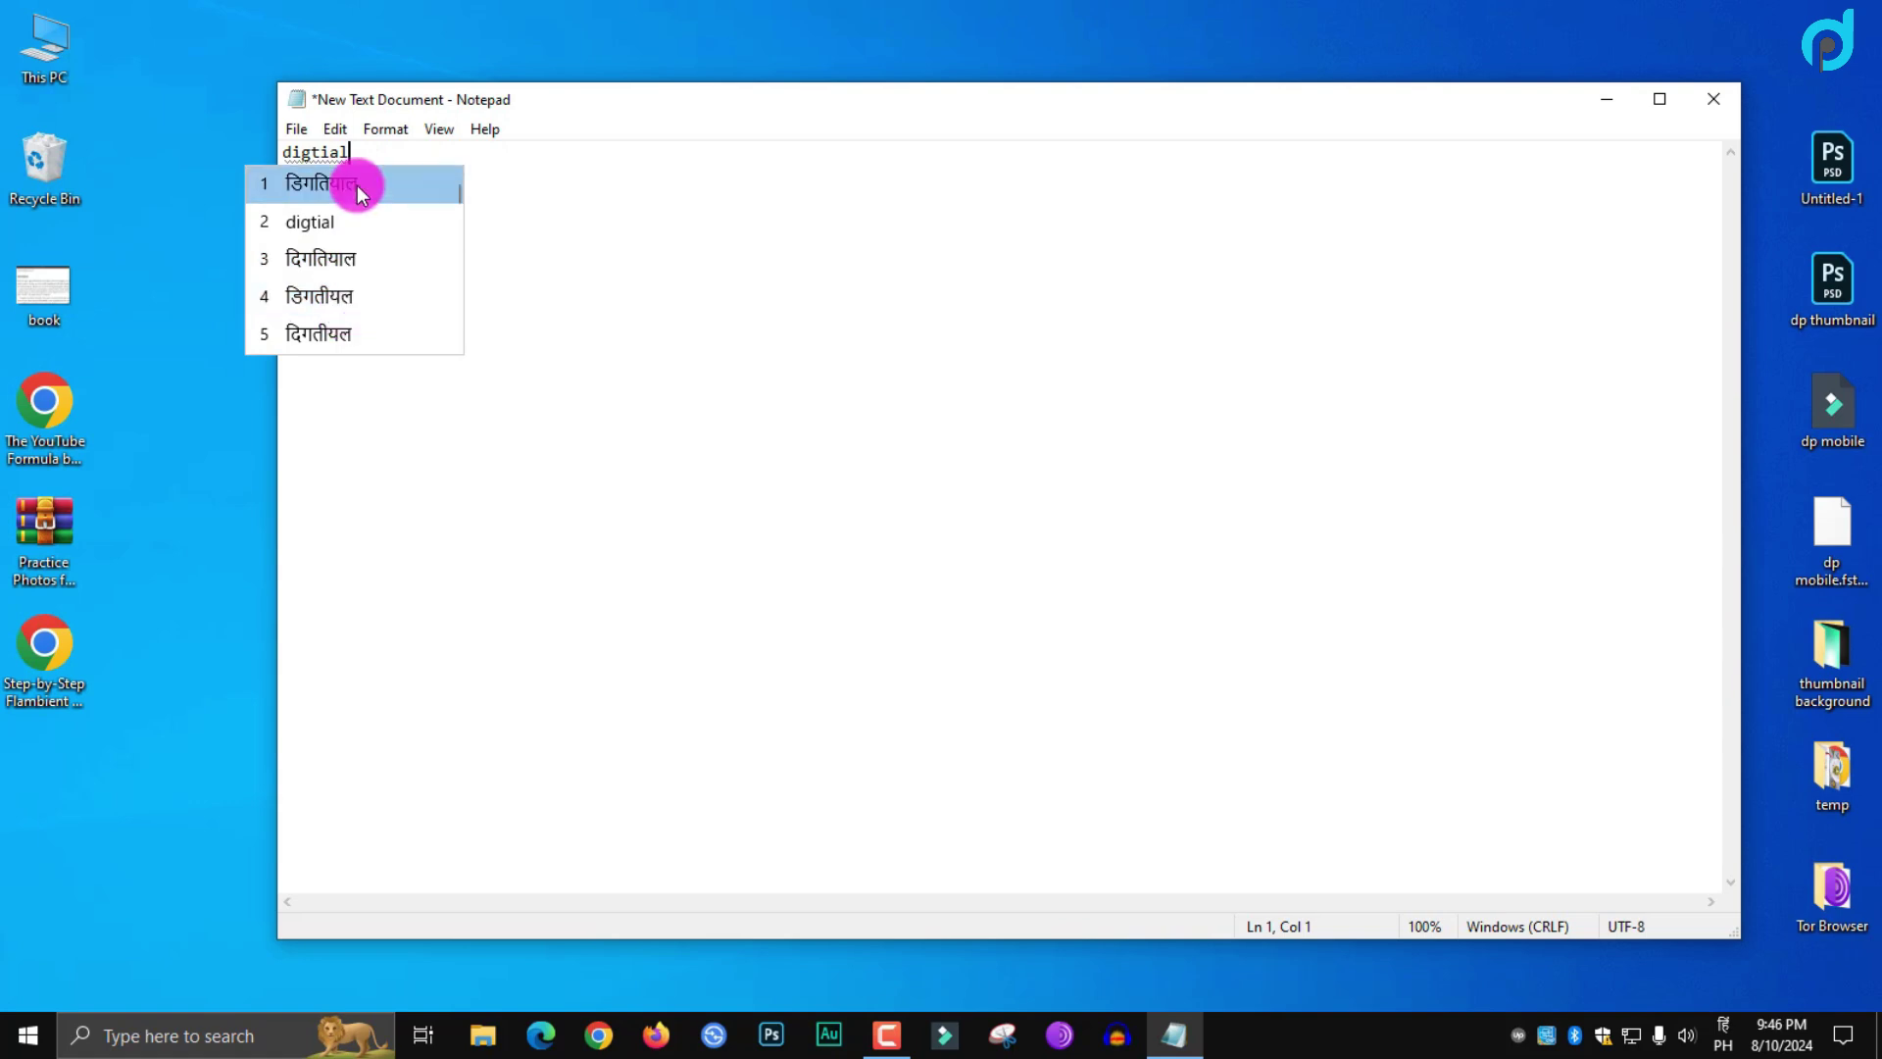
left_click(357, 185)
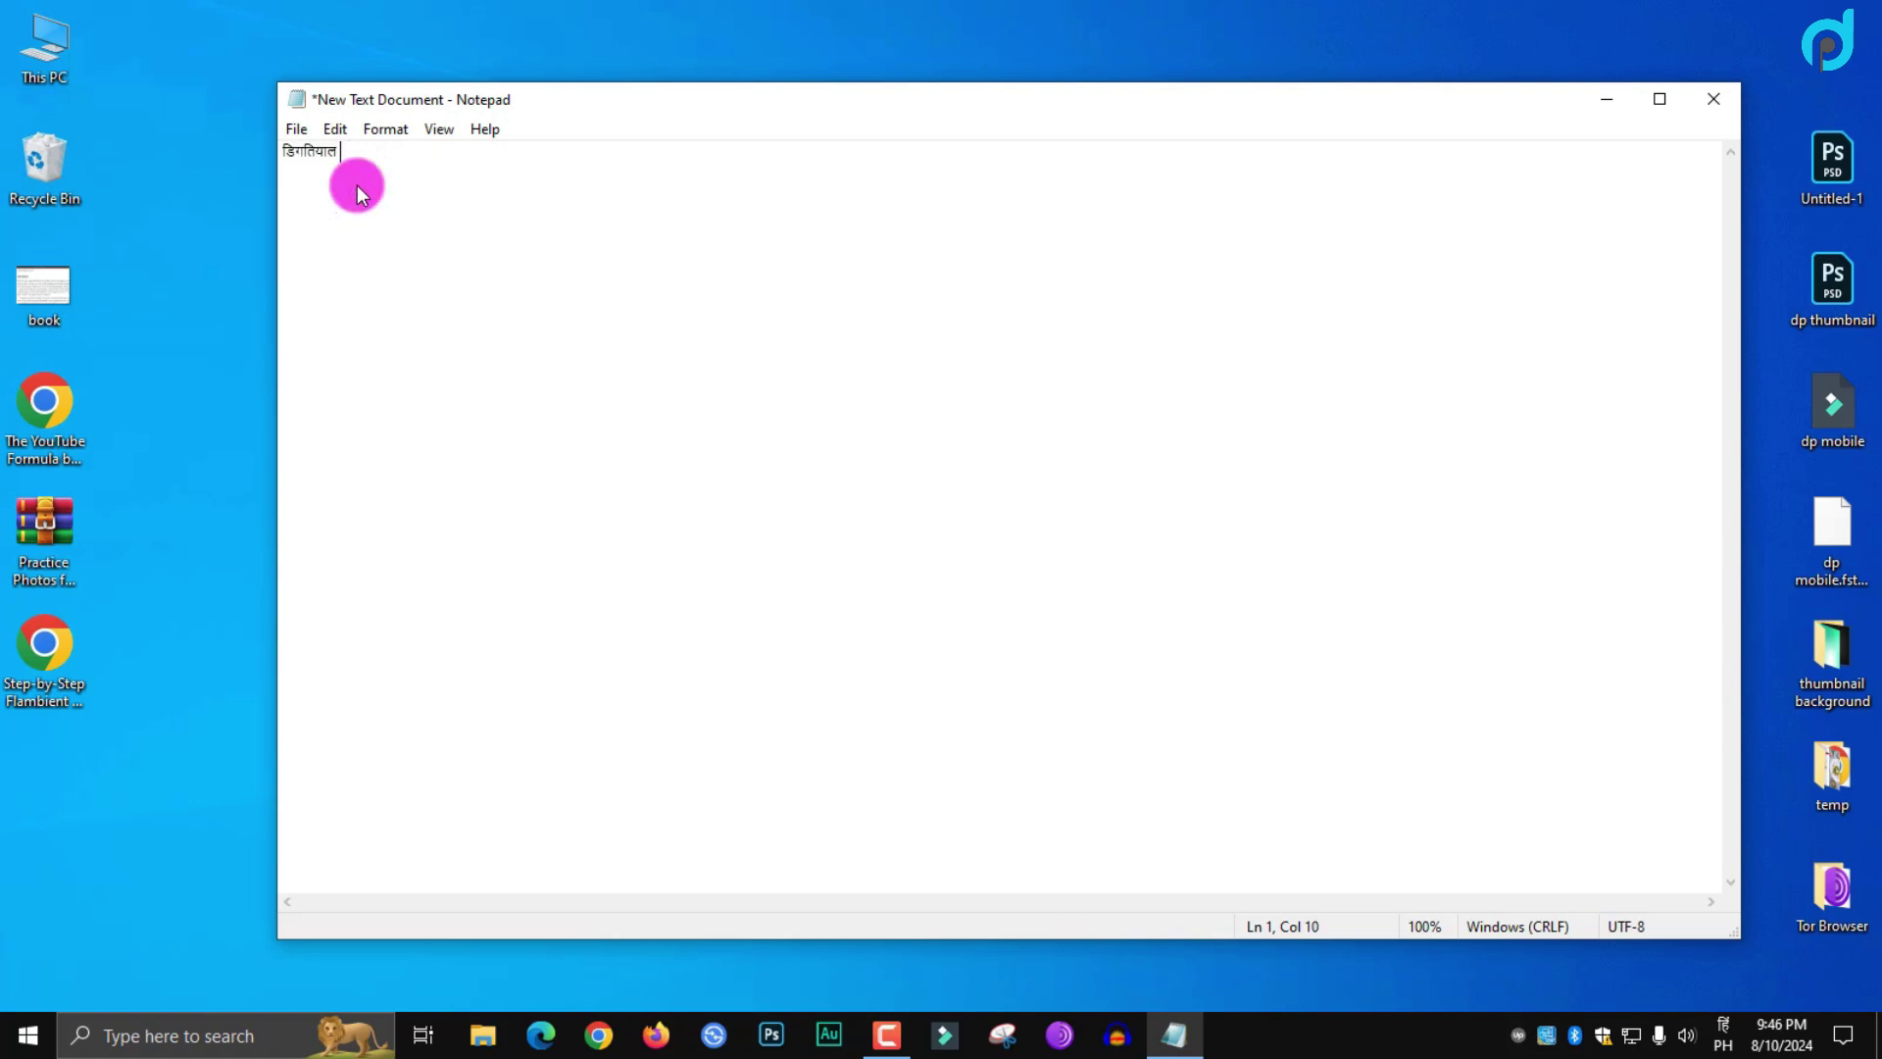
Switch the input language to Hindi Phonetic and replace the misspelled word with "digital", converted to डिजिटल
left_click_drag(280, 139, 387, 202)
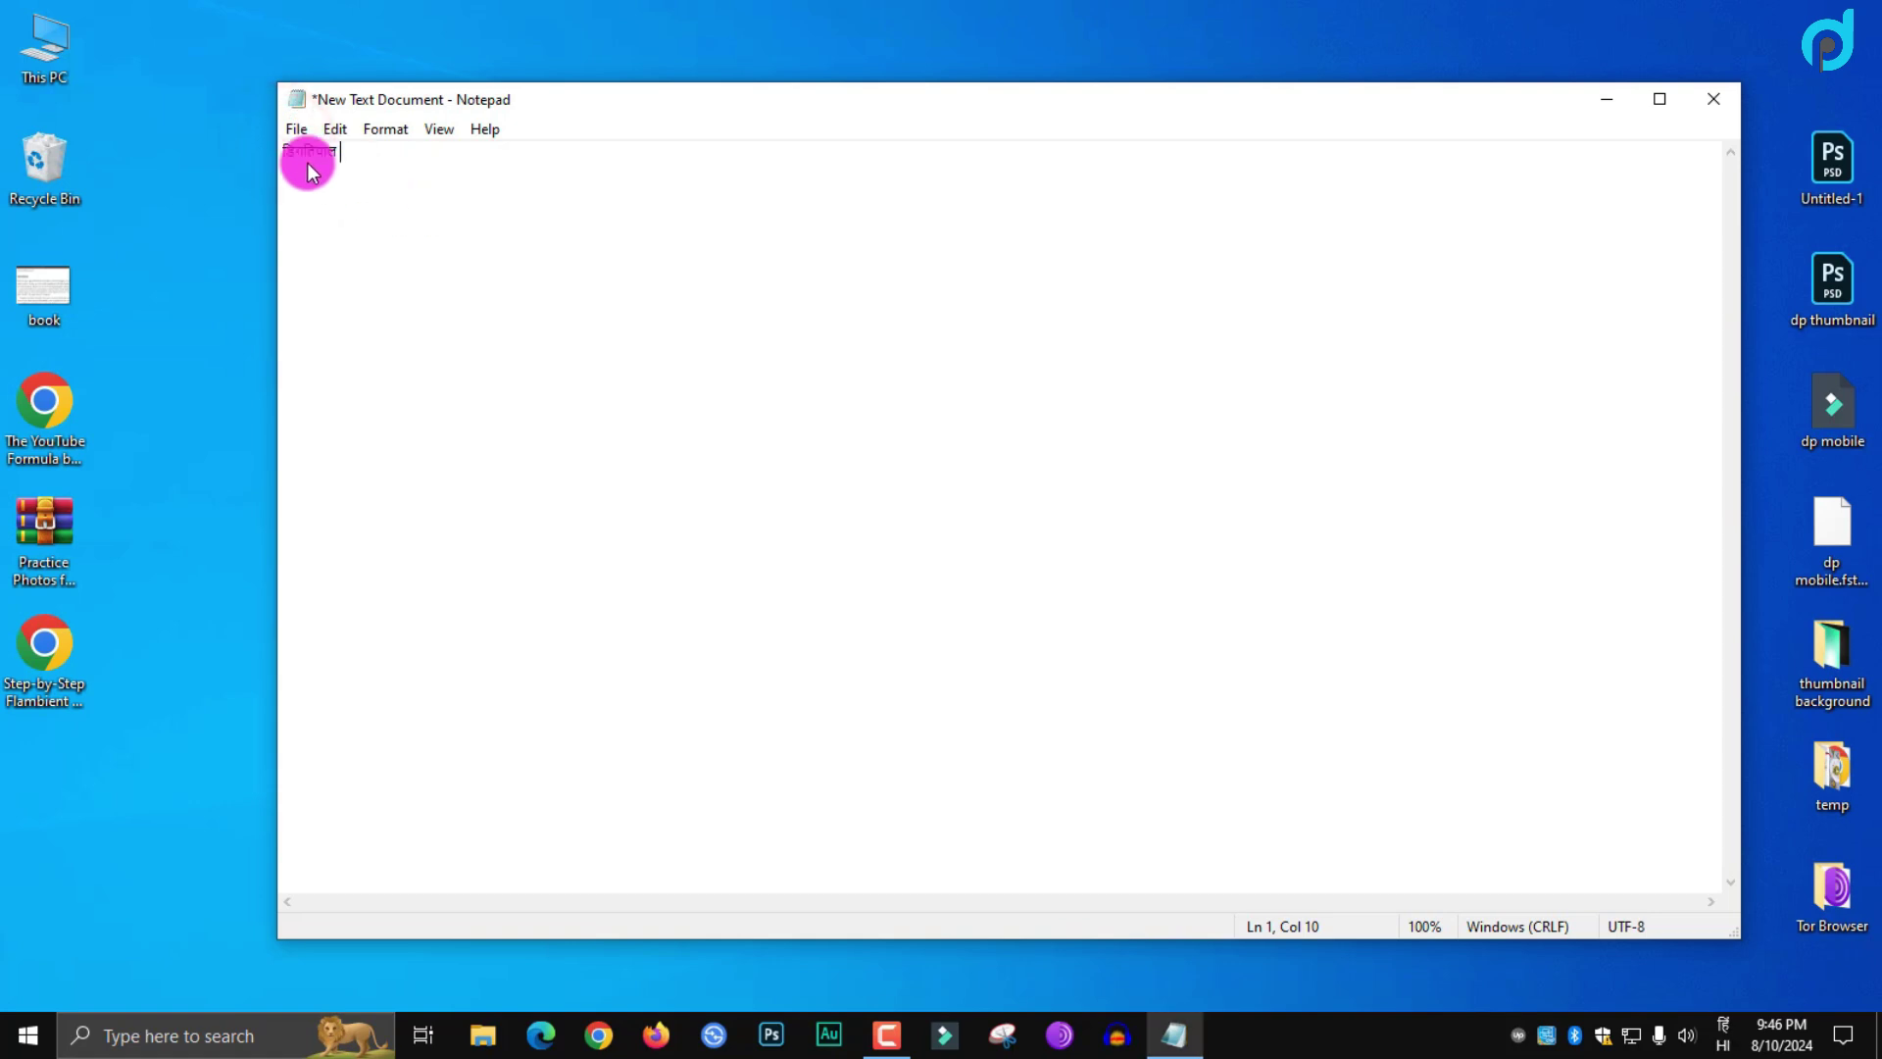
left_click(1722, 1034)
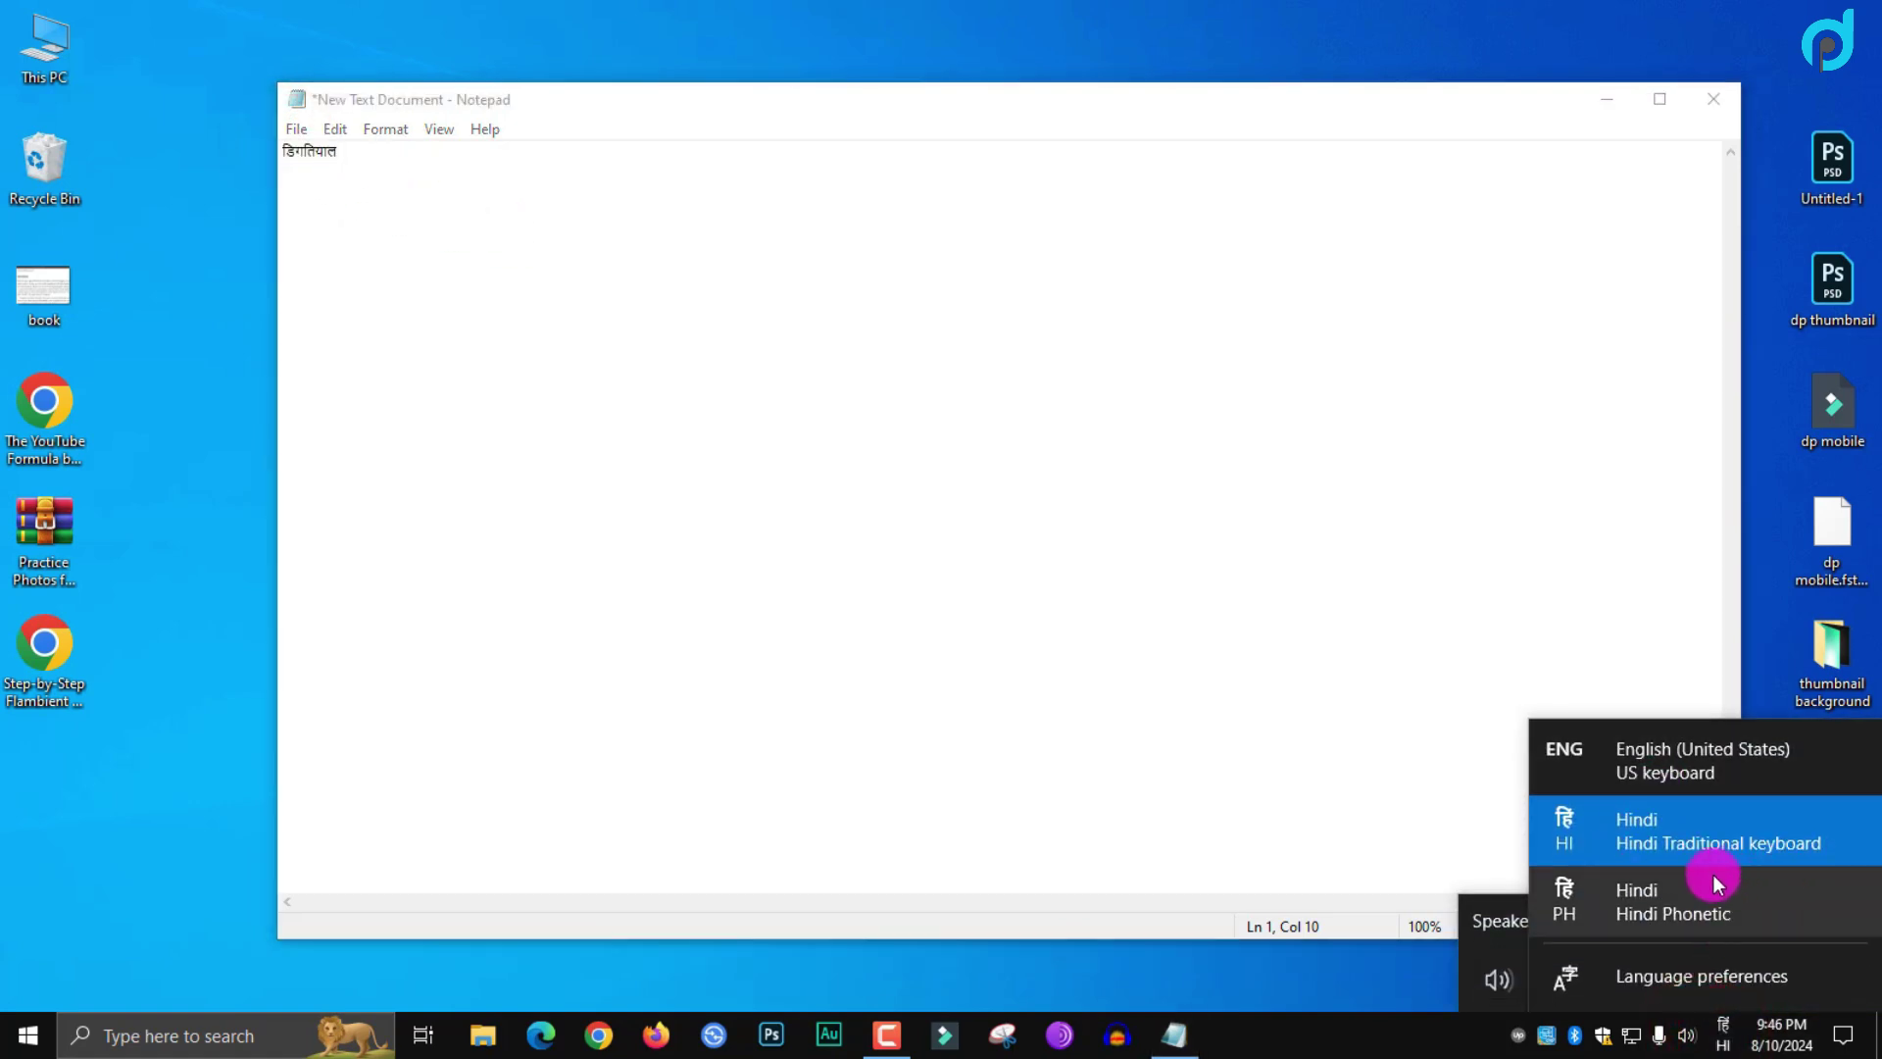
left_click(1687, 904)
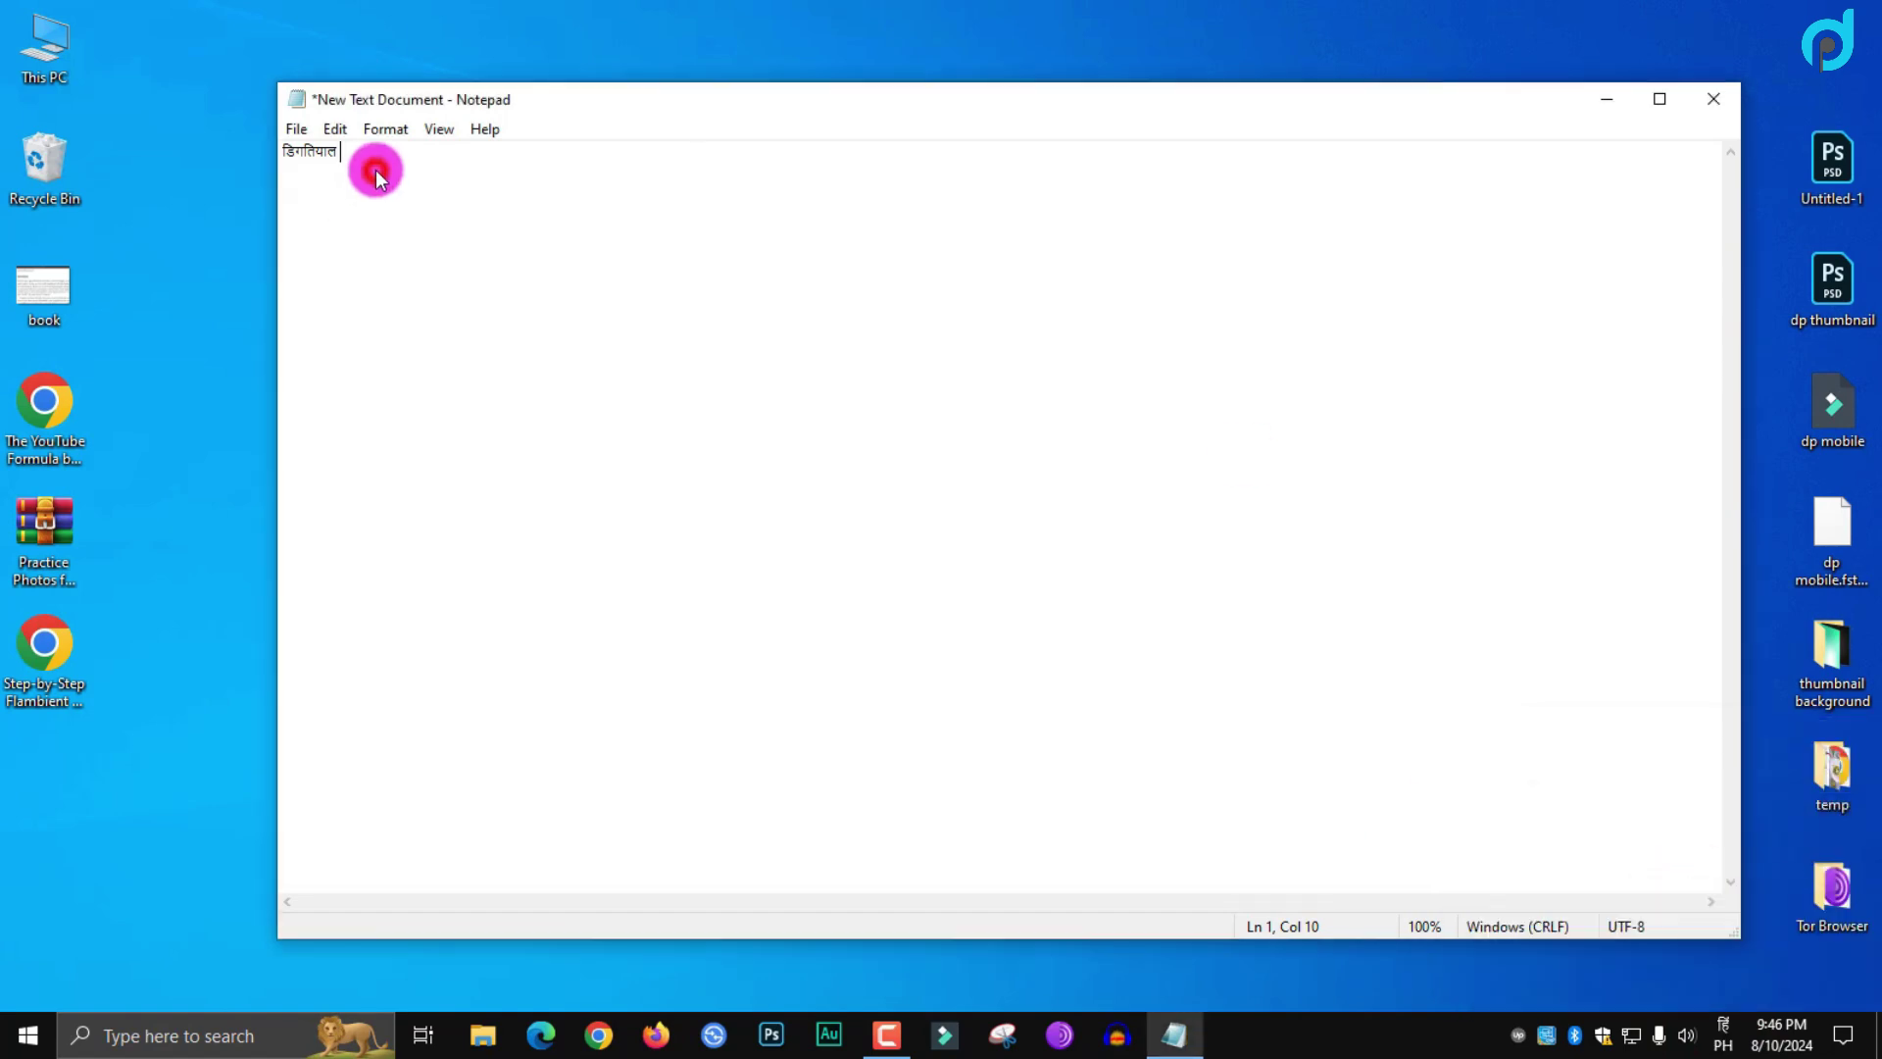
left_click_drag(374, 168, 251, 167)
type("digital ")
Enter "pundit" after the first word, look through the suggestions and pick पन्डिट
type("pundit")
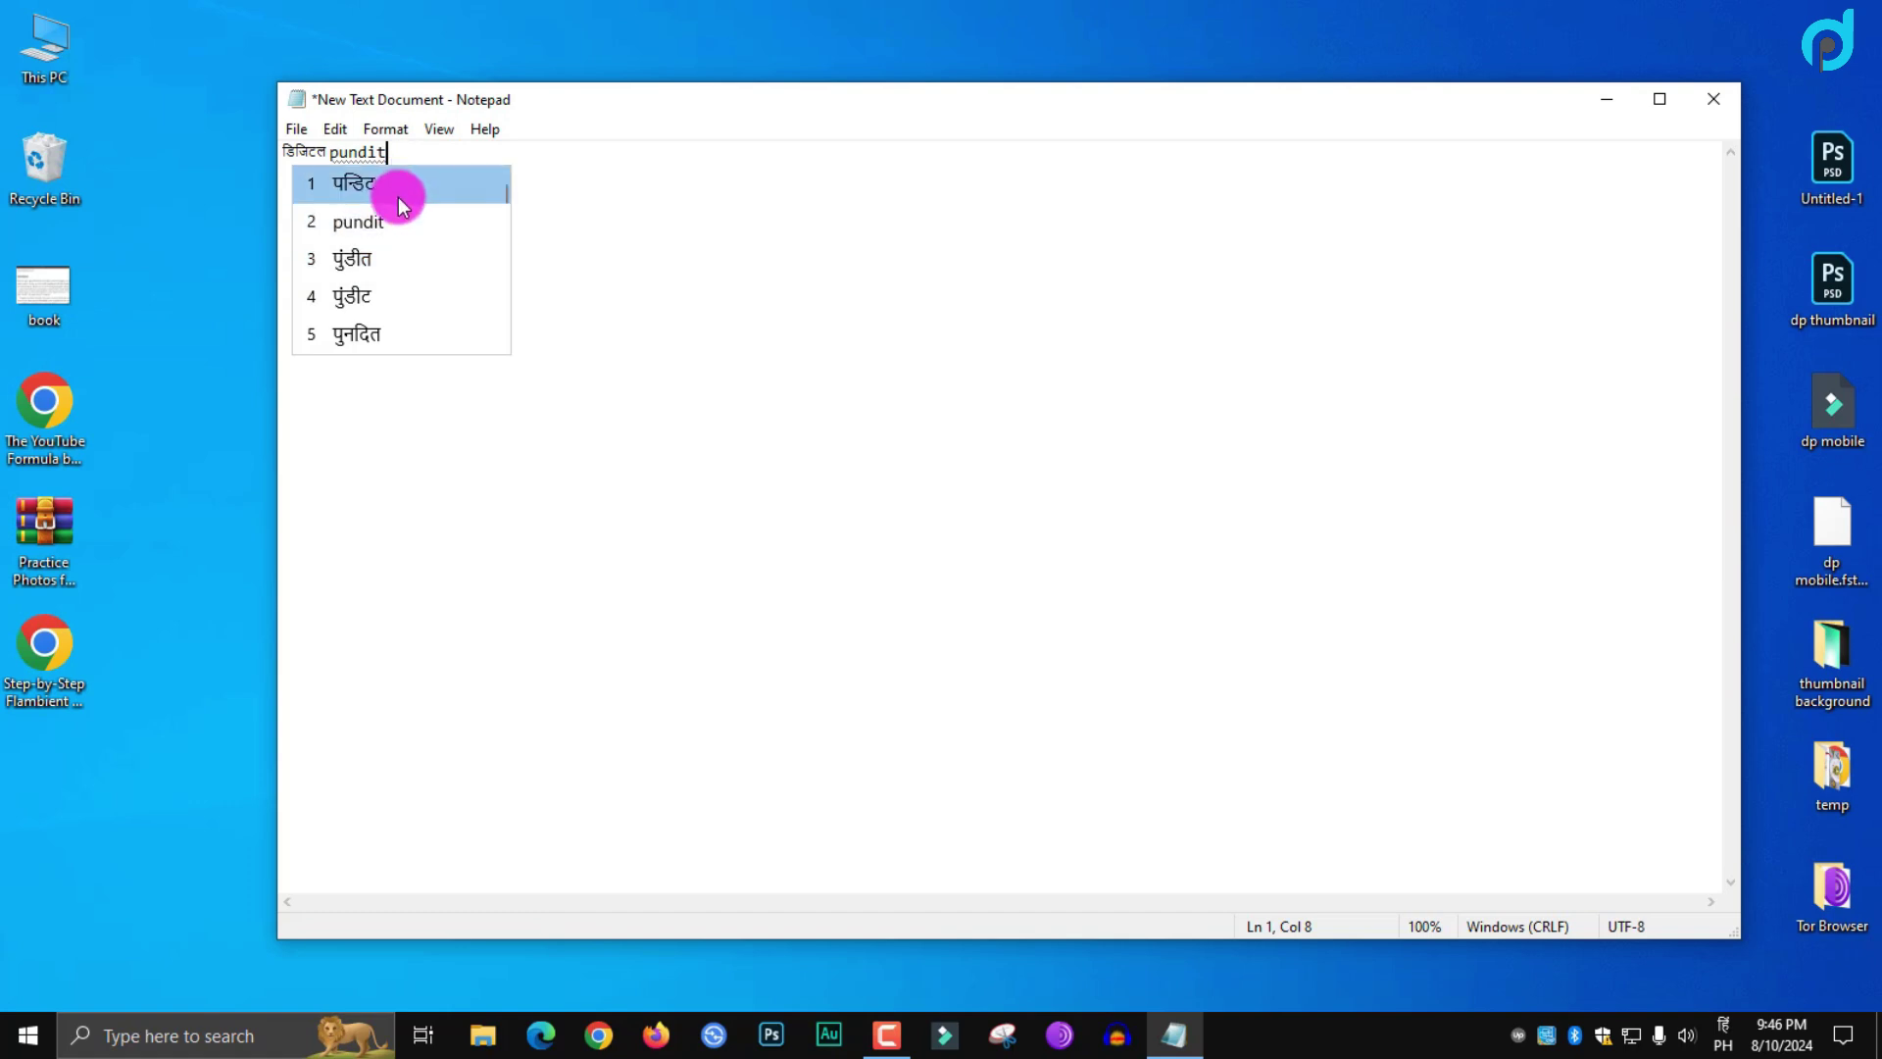
scroll(398, 233, "down", 1)
scroll(398, 234, "down", 5)
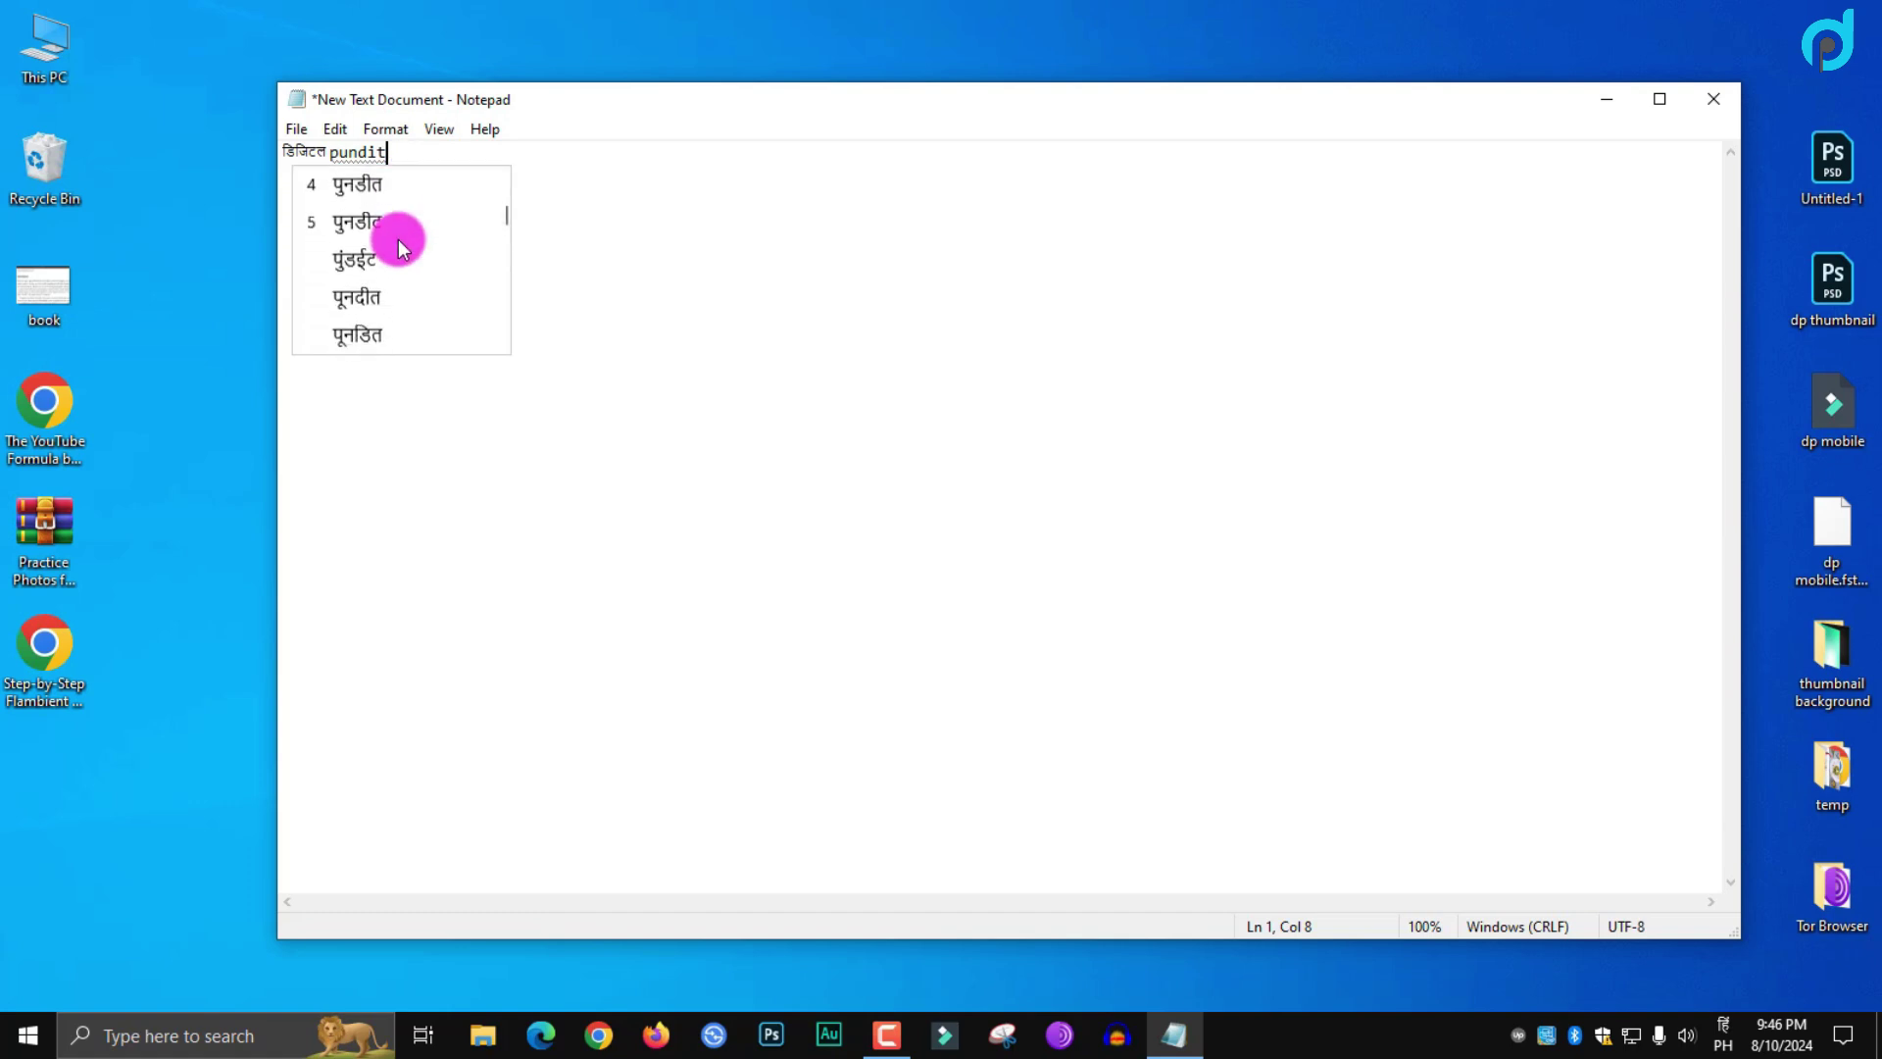
scroll(404, 380, "up", 5)
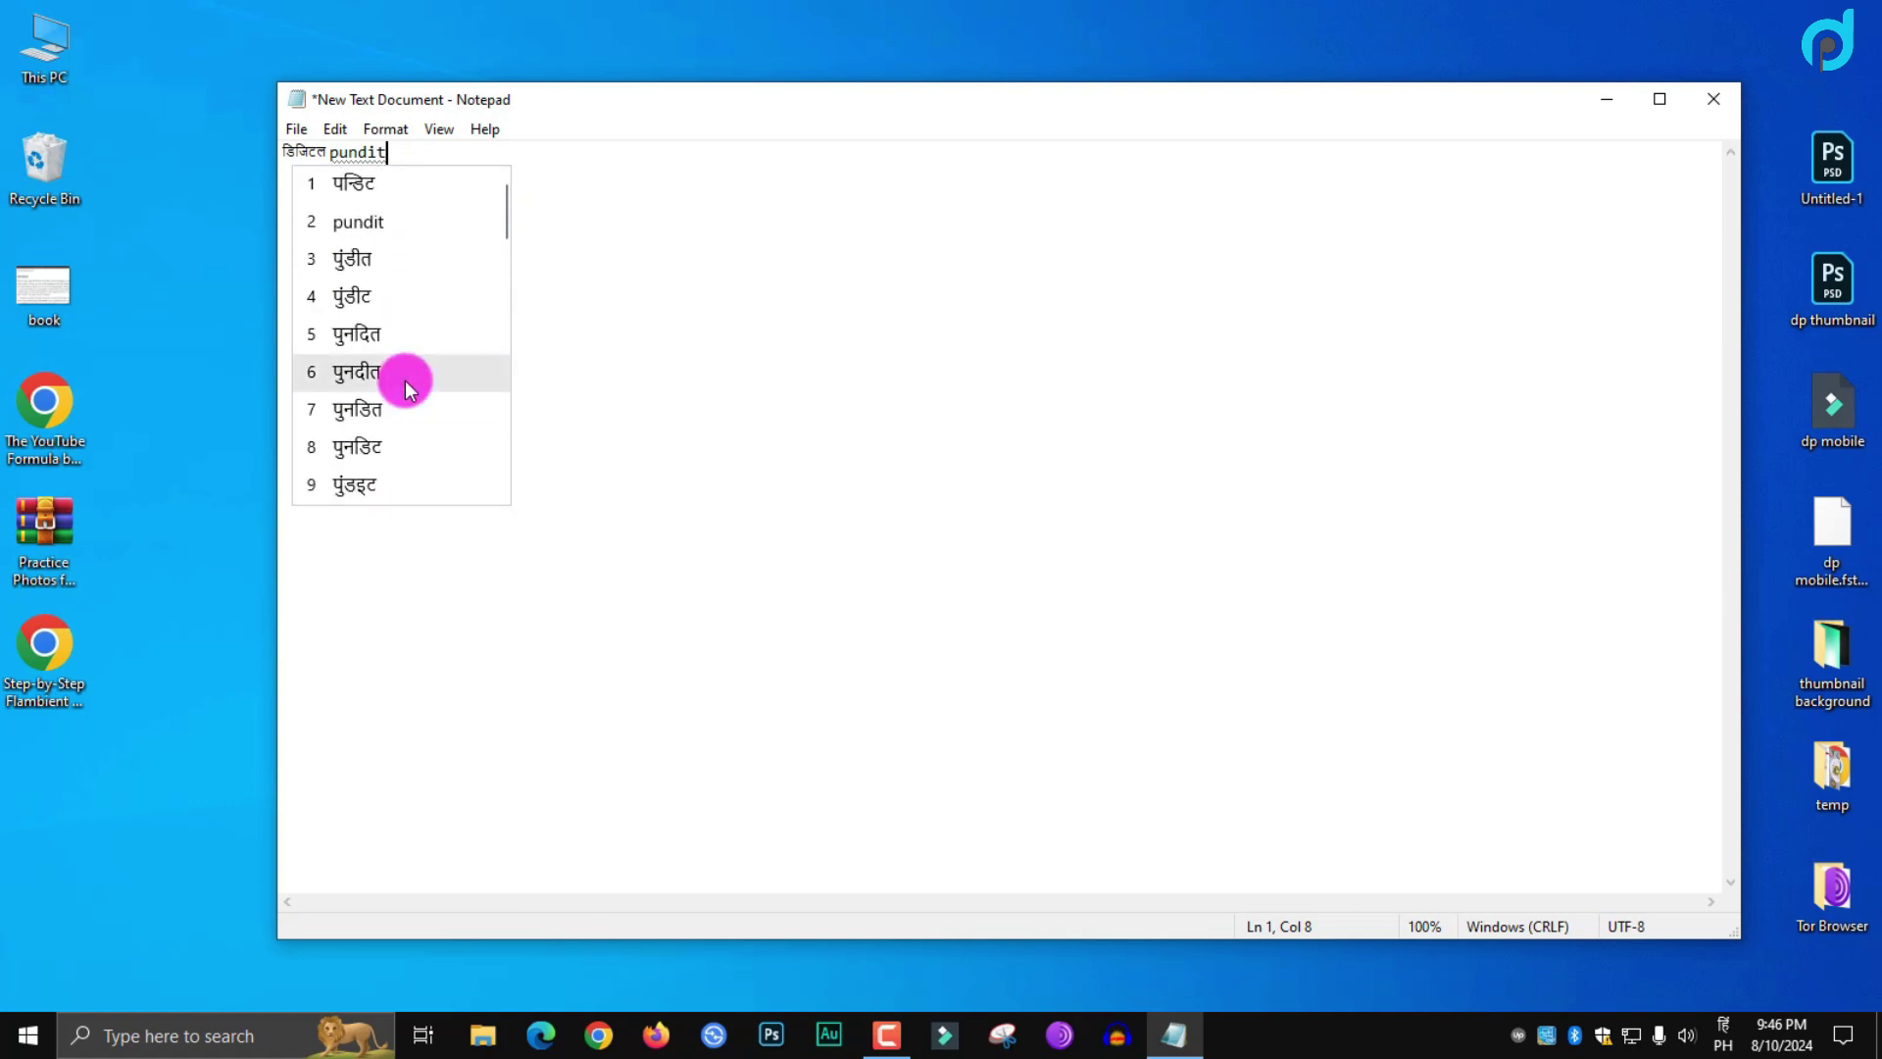
left_click(434, 180)
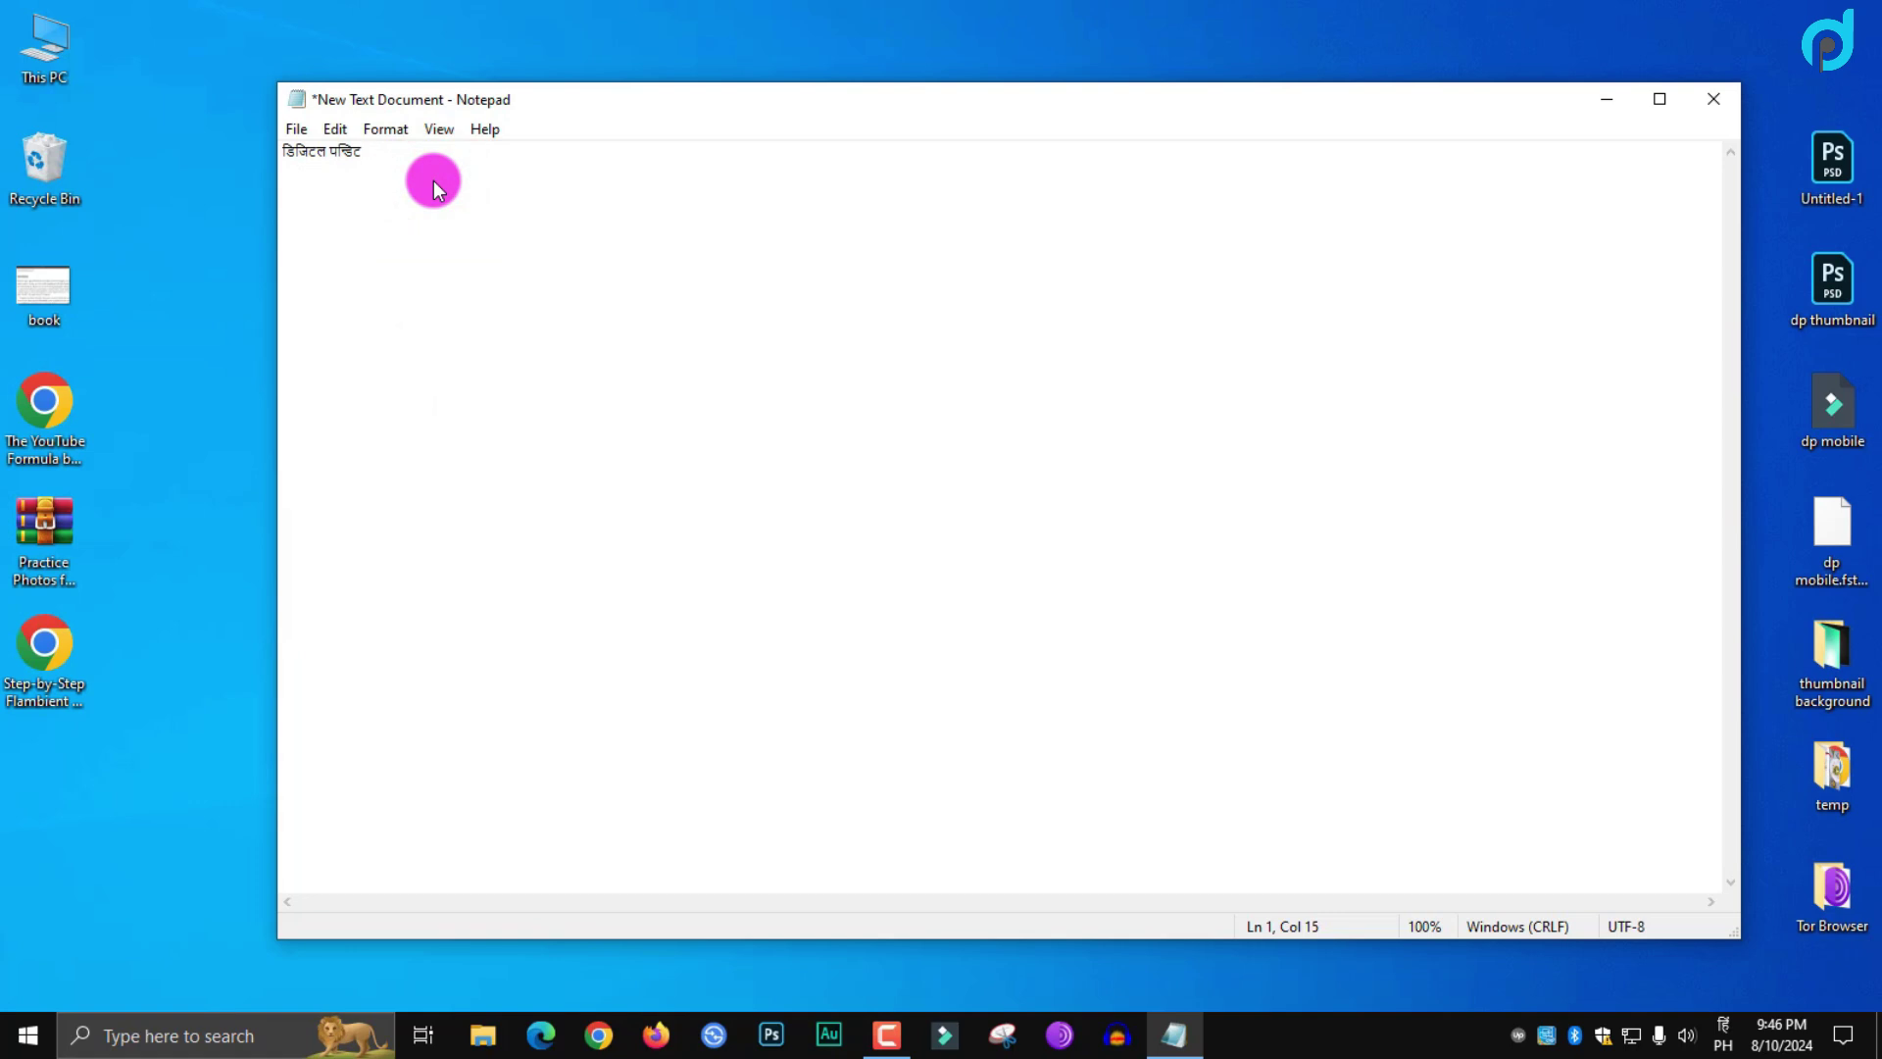